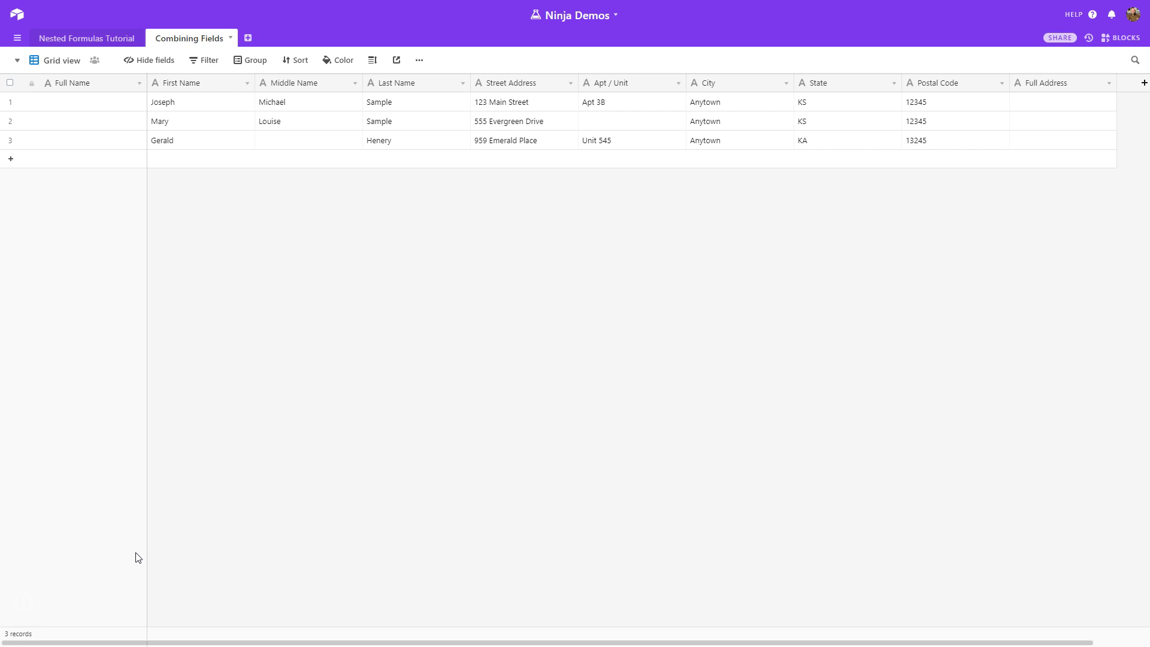
- Review the first record's name fields, address fields and empty Full Address cell
{"action": "left_click", "coordinate": [157, 103]}
{"action": "left_click", "coordinate": [333, 103]}
{"action": "left_click", "coordinate": [387, 102]}
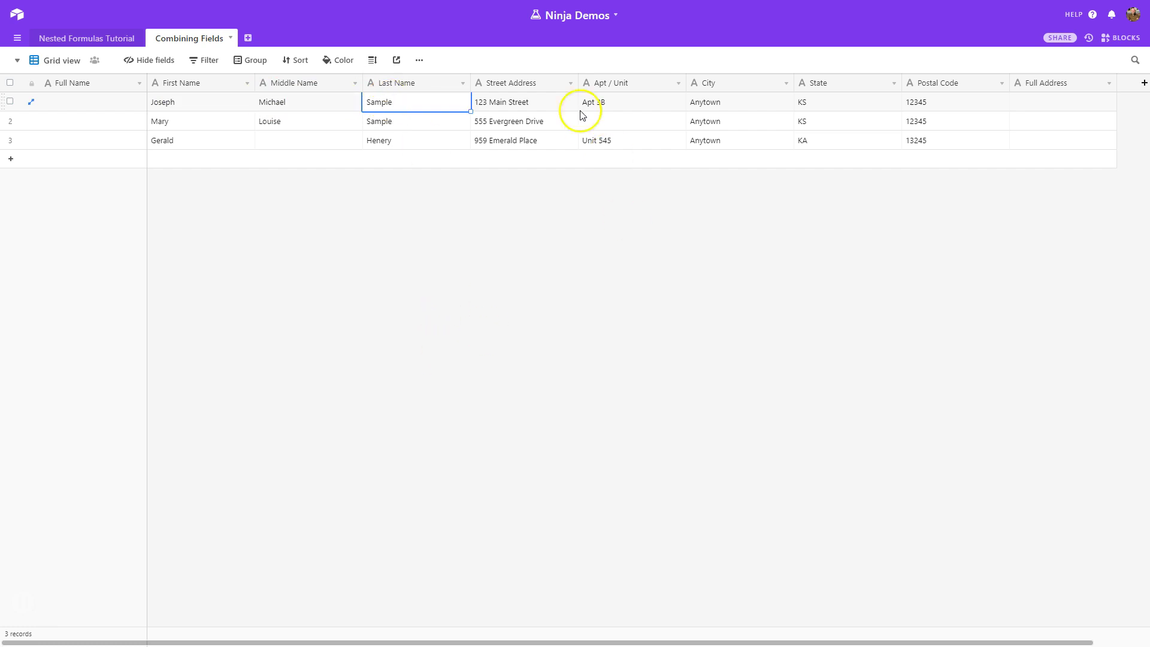
{"action": "left_click", "coordinate": [543, 112]}
{"action": "left_click", "coordinate": [623, 110]}
{"action": "left_click", "coordinate": [708, 107]}
{"action": "left_click", "coordinate": [818, 106]}
{"action": "left_click", "coordinate": [945, 99]}
{"action": "left_click", "coordinate": [1096, 106]}
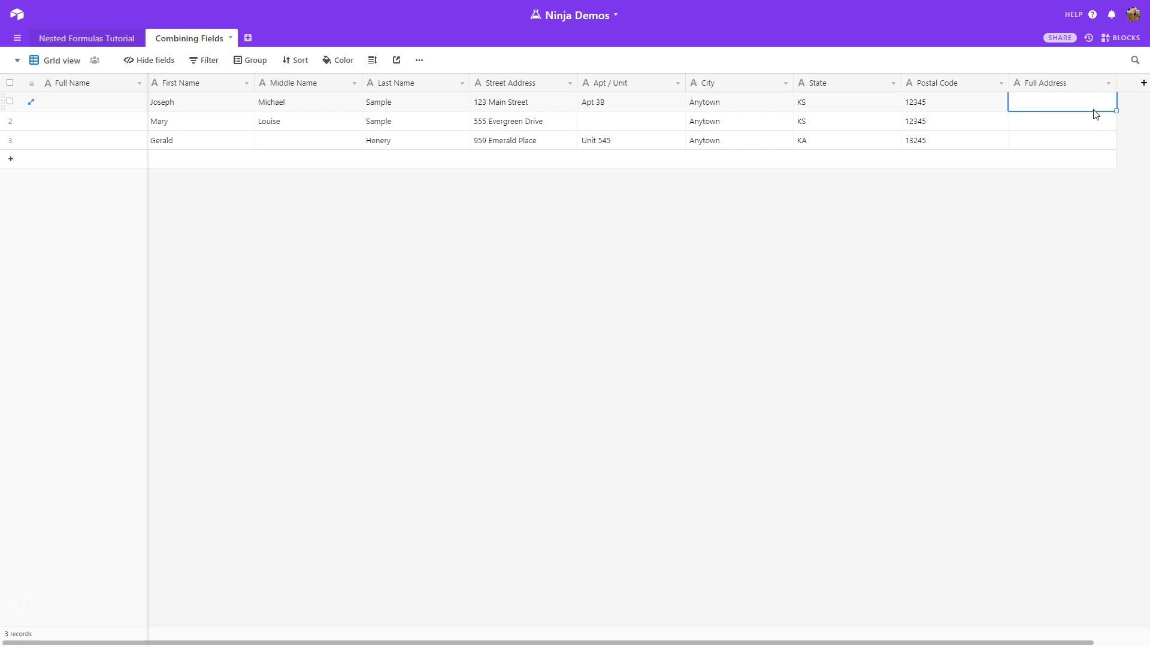
- Change the Full Address field's type from single line text to Formula
{"action": "left_click", "coordinate": [1108, 88]}
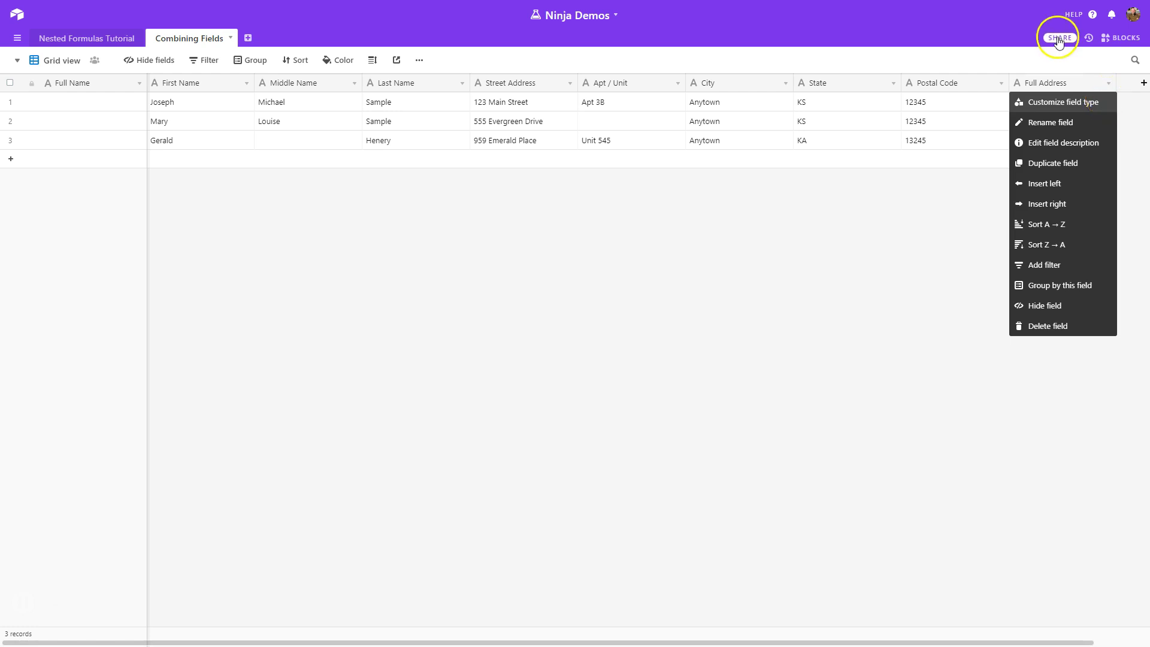
{"action": "left_click", "coordinate": [1045, 83]}
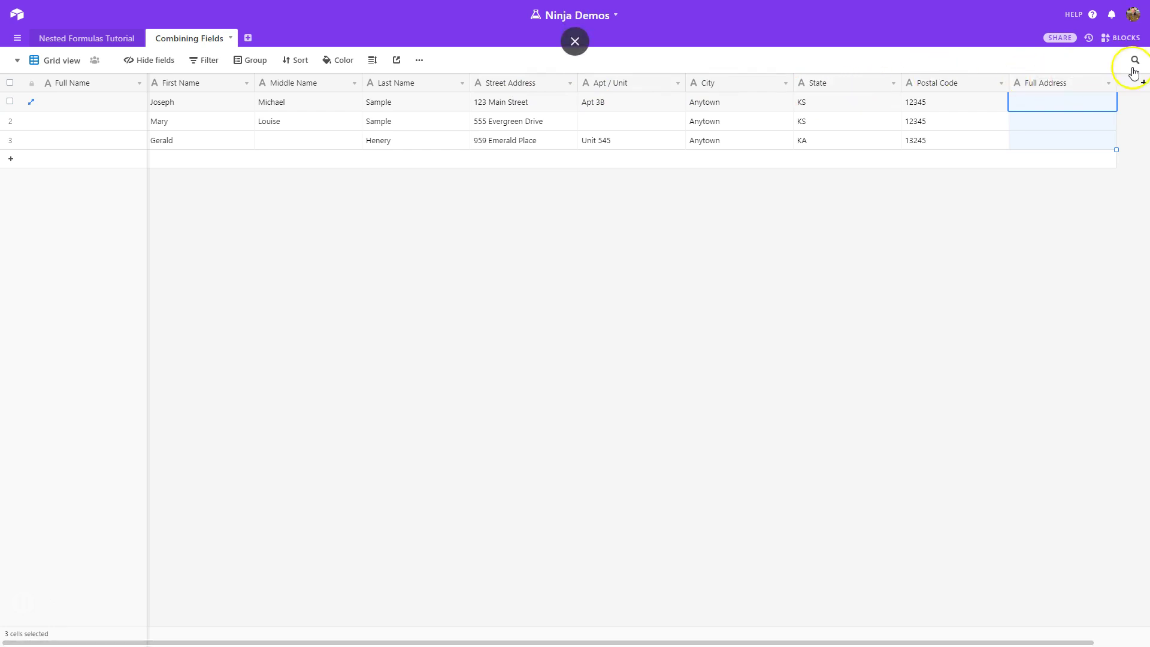
{"action": "left_click", "coordinate": [1108, 84]}
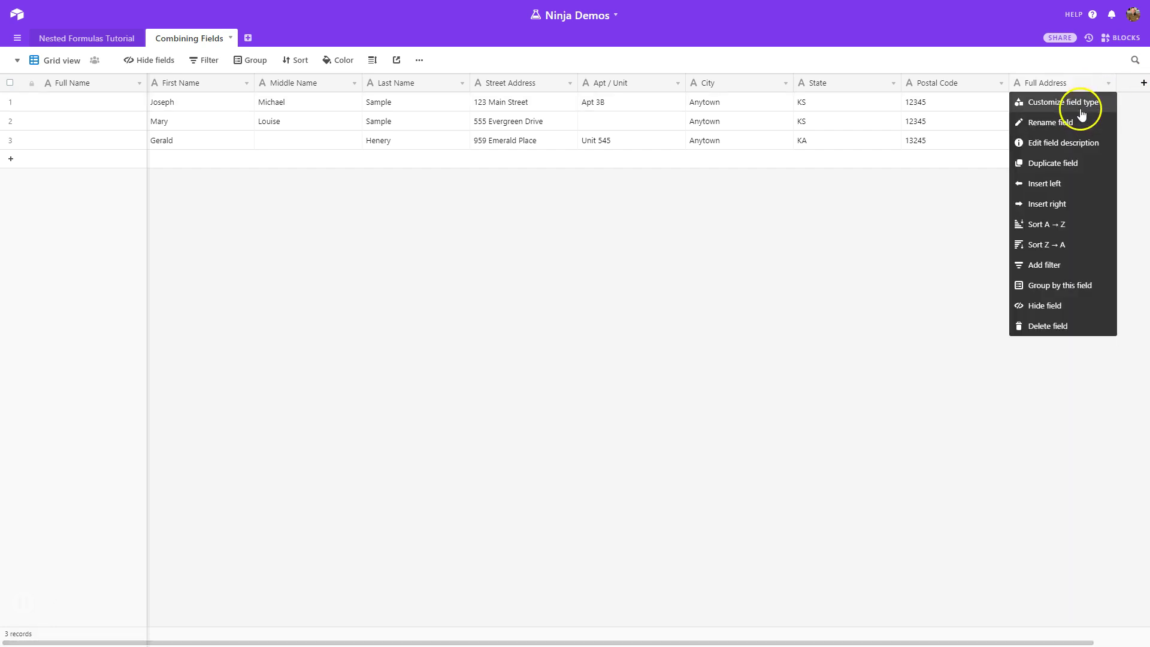
{"action": "left_click", "coordinate": [1086, 107]}
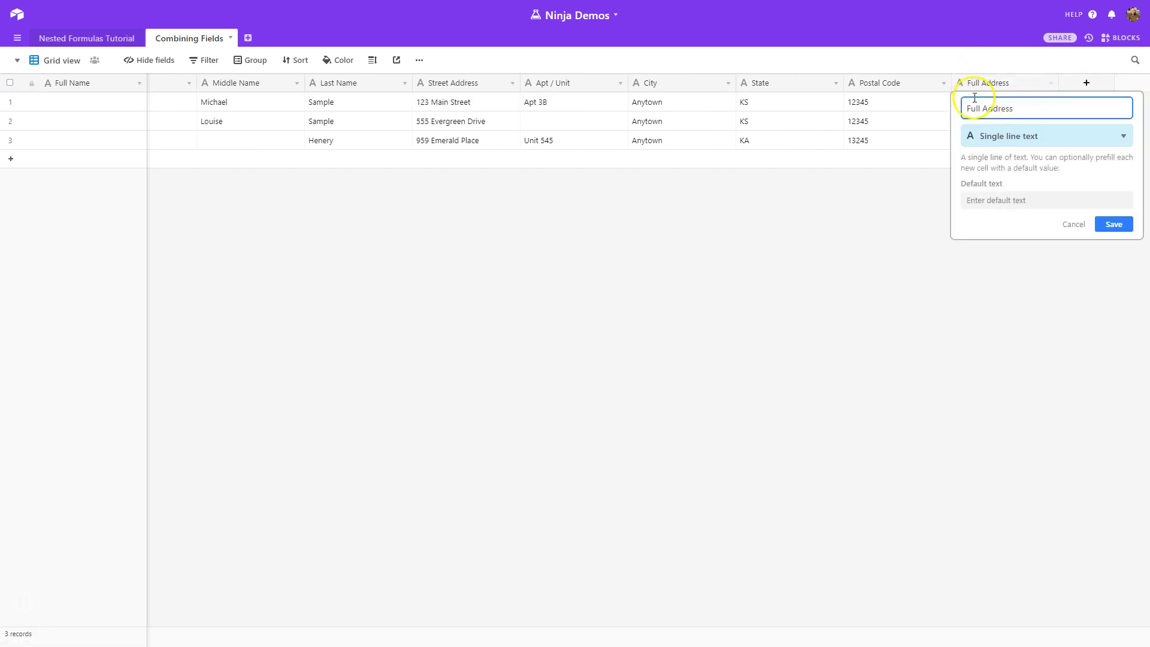
{"action": "left_click", "coordinate": [977, 136]}
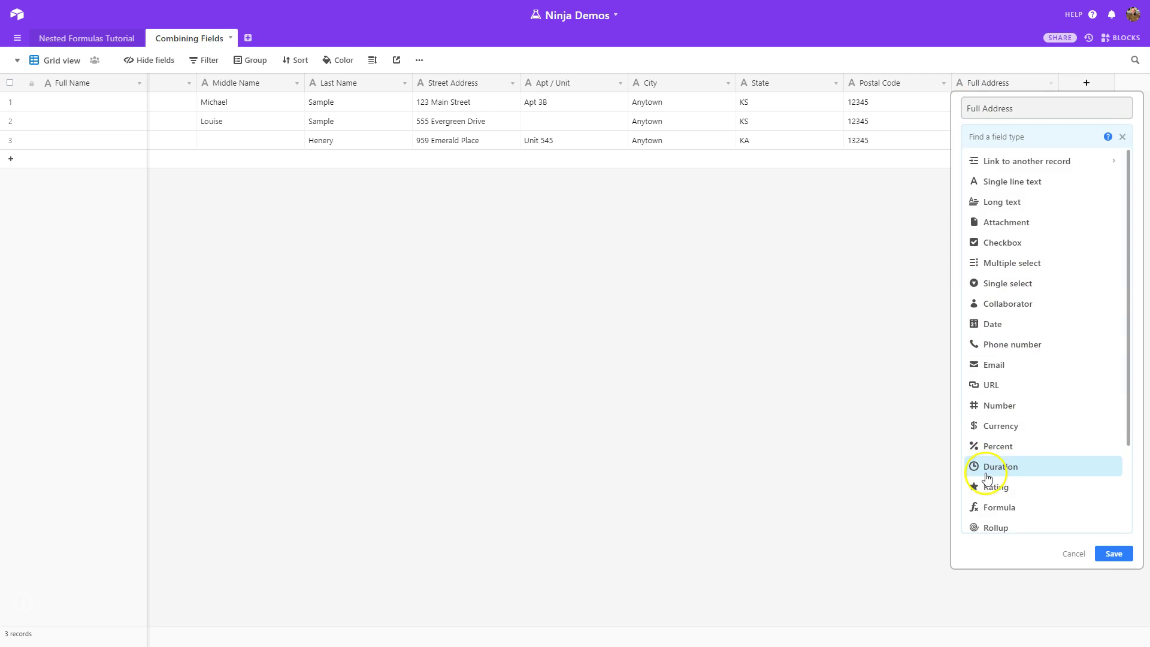
{"action": "scroll", "coordinate": [1019, 467], "scroll_direction": "down", "scroll_amount": 2}
{"action": "left_click", "coordinate": [1018, 447]}
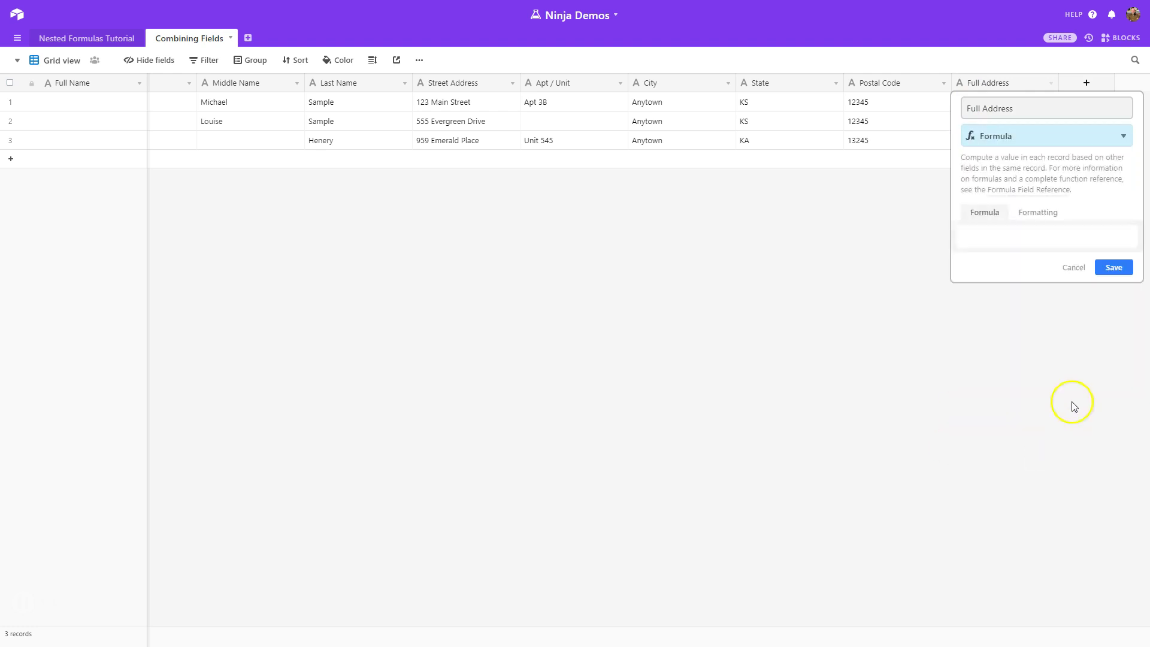
- Set the Full Address formula to {Street Address} and save the field
{"action": "left_click", "coordinate": [1000, 233]}
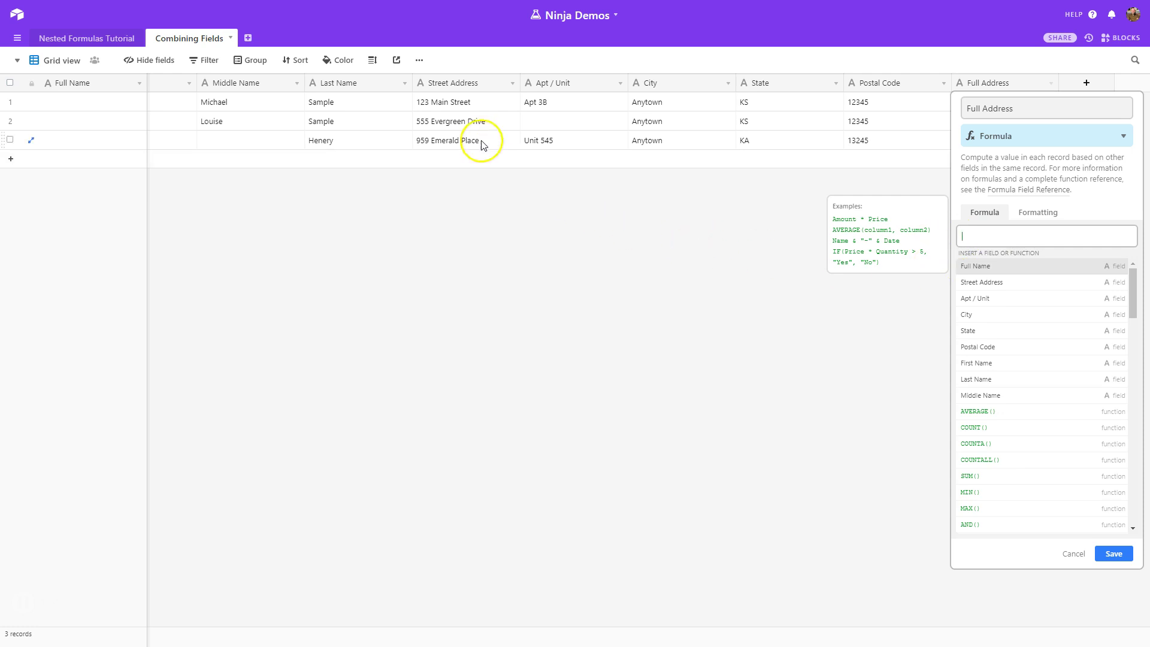
{"action": "type", "text": "Street"}
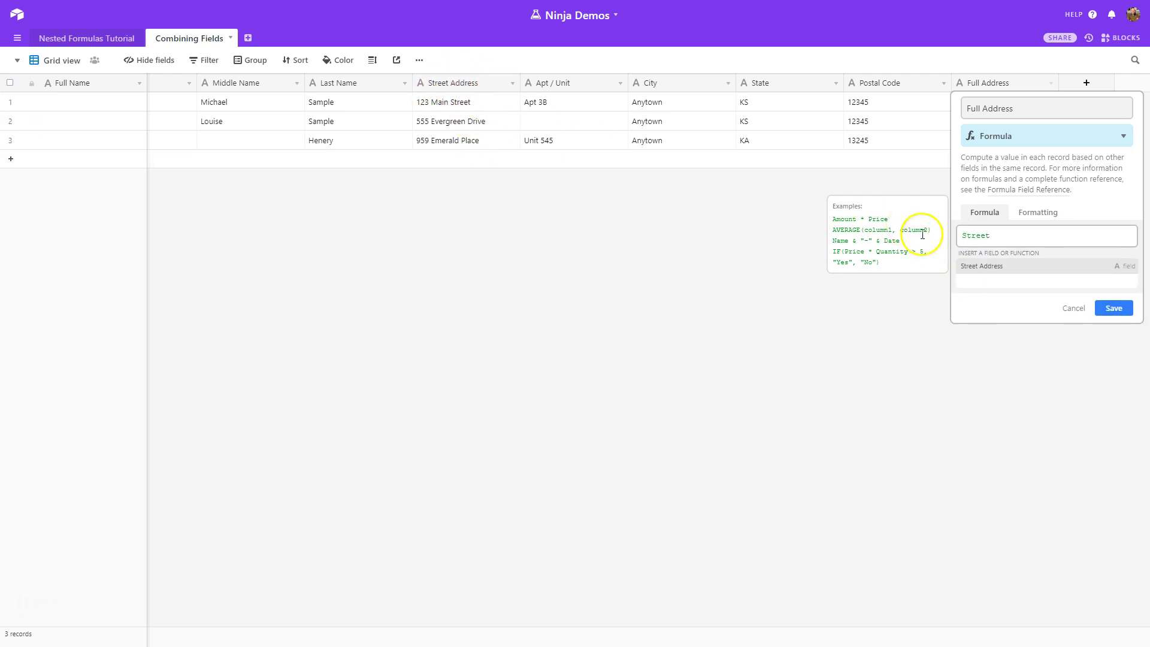
{"action": "left_click", "coordinate": [982, 266]}
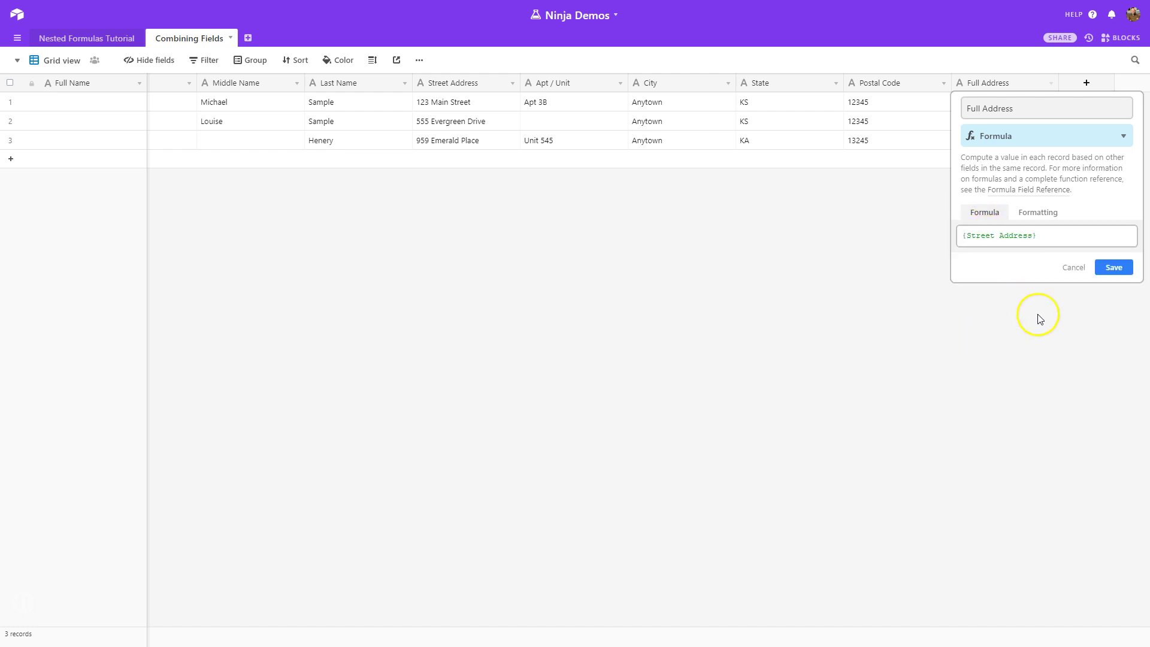
{"action": "left_click", "coordinate": [1121, 271]}
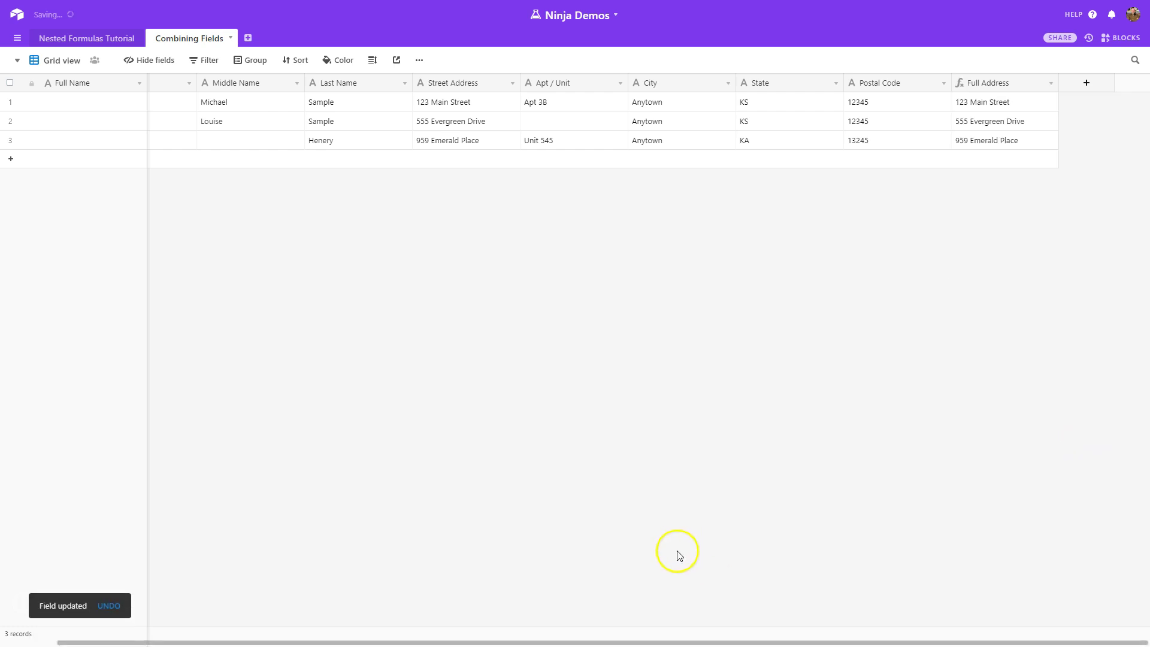
- Compare the Full Address cells with the Street Address cells in all three records
{"action": "left_click", "coordinate": [1019, 103]}
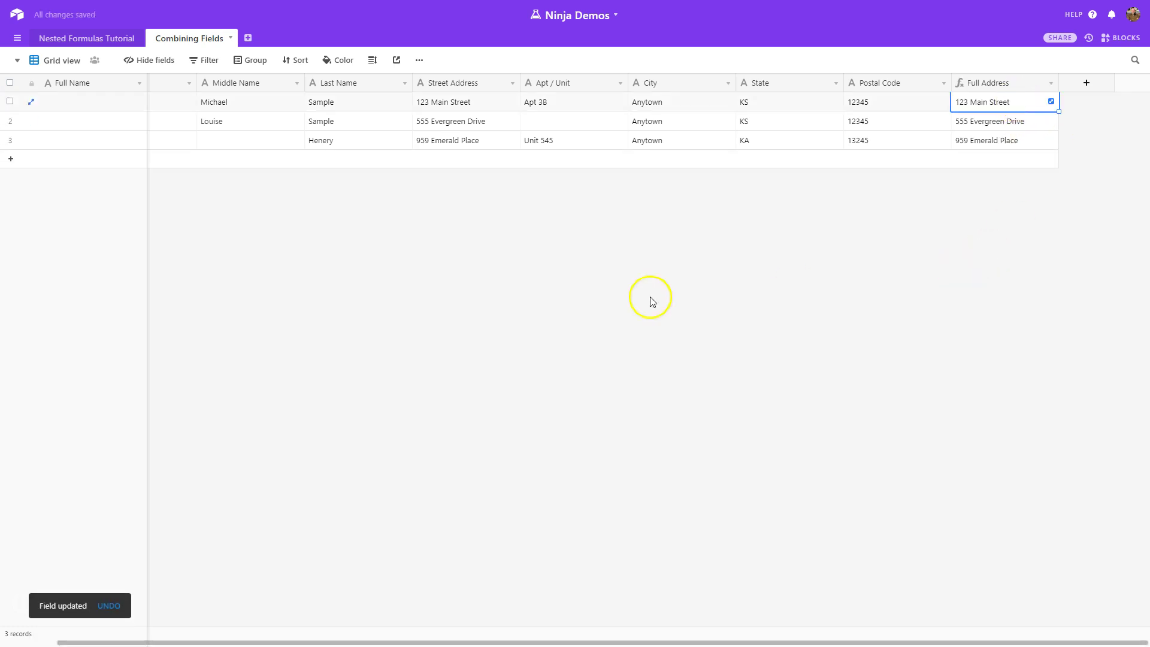
{"action": "left_click", "coordinate": [470, 101]}
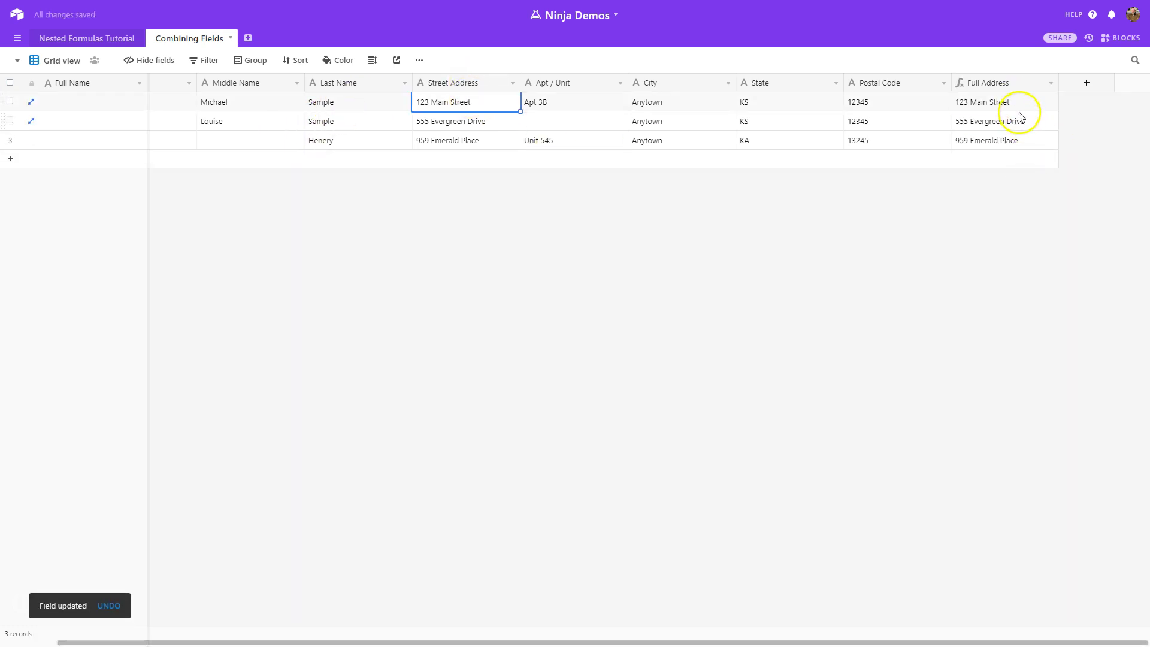
{"action": "left_click", "coordinate": [967, 106]}
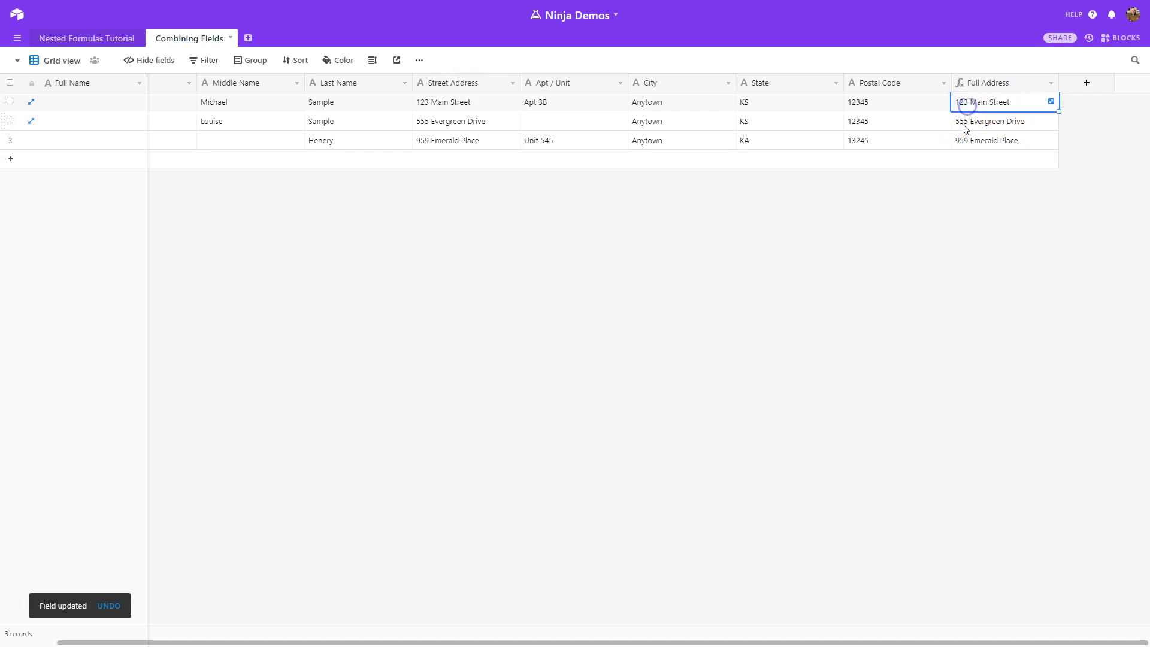
{"action": "left_click", "coordinate": [451, 106]}
{"action": "left_click", "coordinate": [983, 121]}
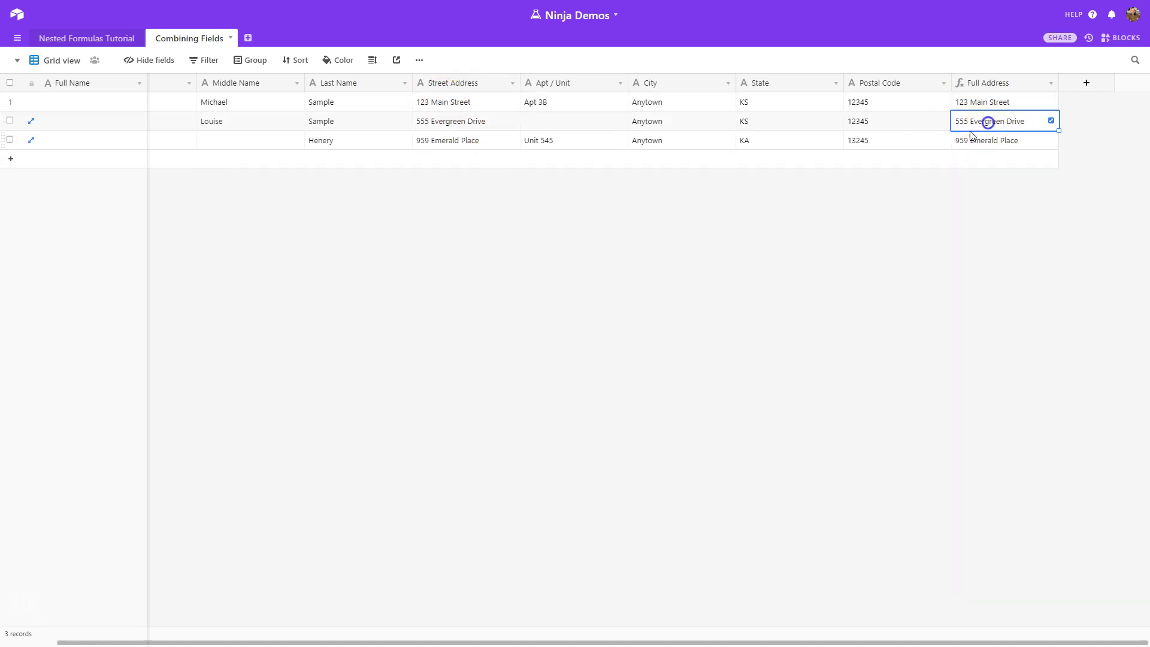
{"action": "left_click", "coordinate": [451, 121]}
{"action": "left_click", "coordinate": [964, 140]}
{"action": "left_click", "coordinate": [446, 142]}
{"action": "left_click", "coordinate": [506, 269]}
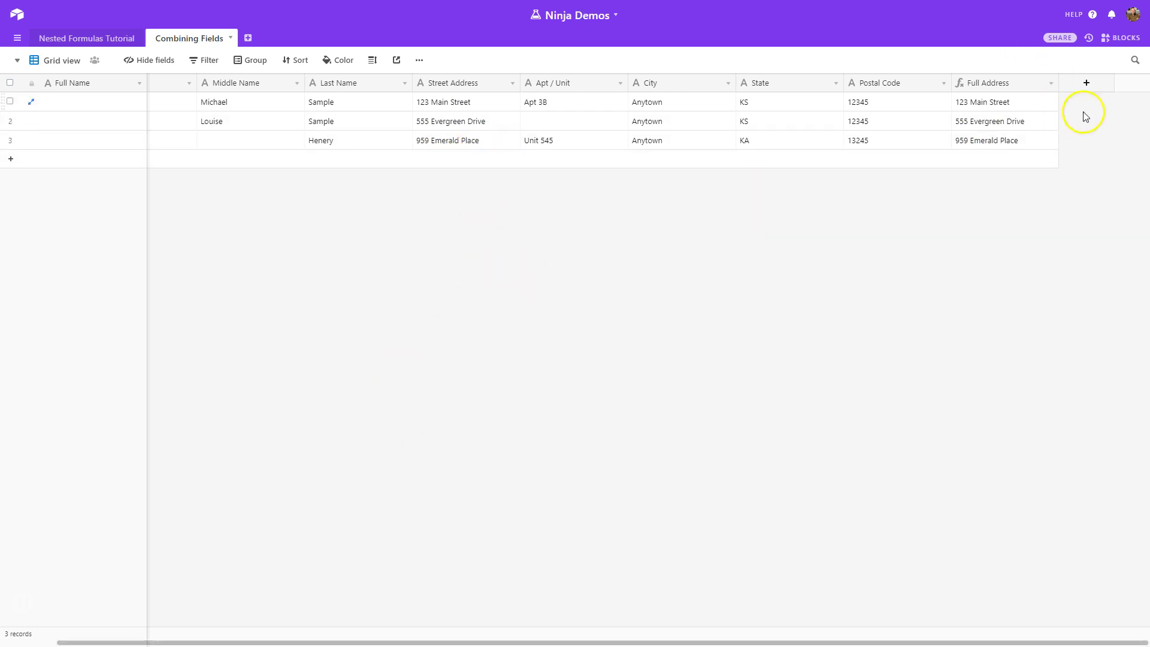
- Extend the Full Address formula to {Street Address}&{Apt / Unit}, save it and check the first record against its source fields
{"action": "left_click", "coordinate": [1051, 83]}
{"action": "left_click", "coordinate": [1018, 103]}
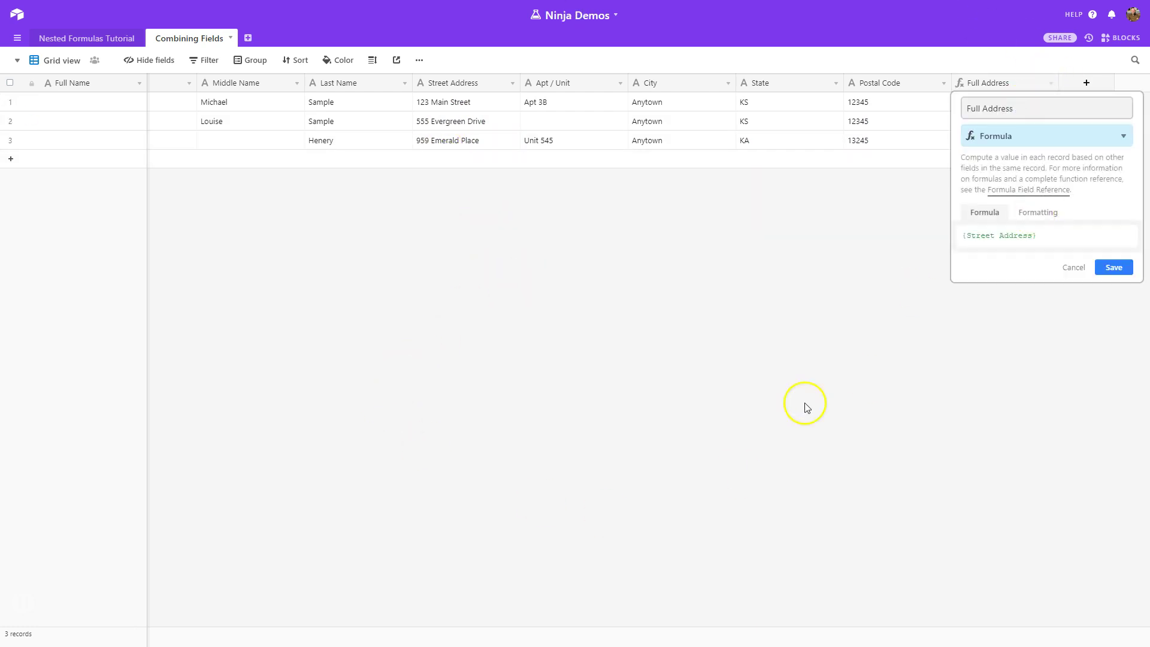
{"action": "left_click", "coordinate": [1050, 242]}
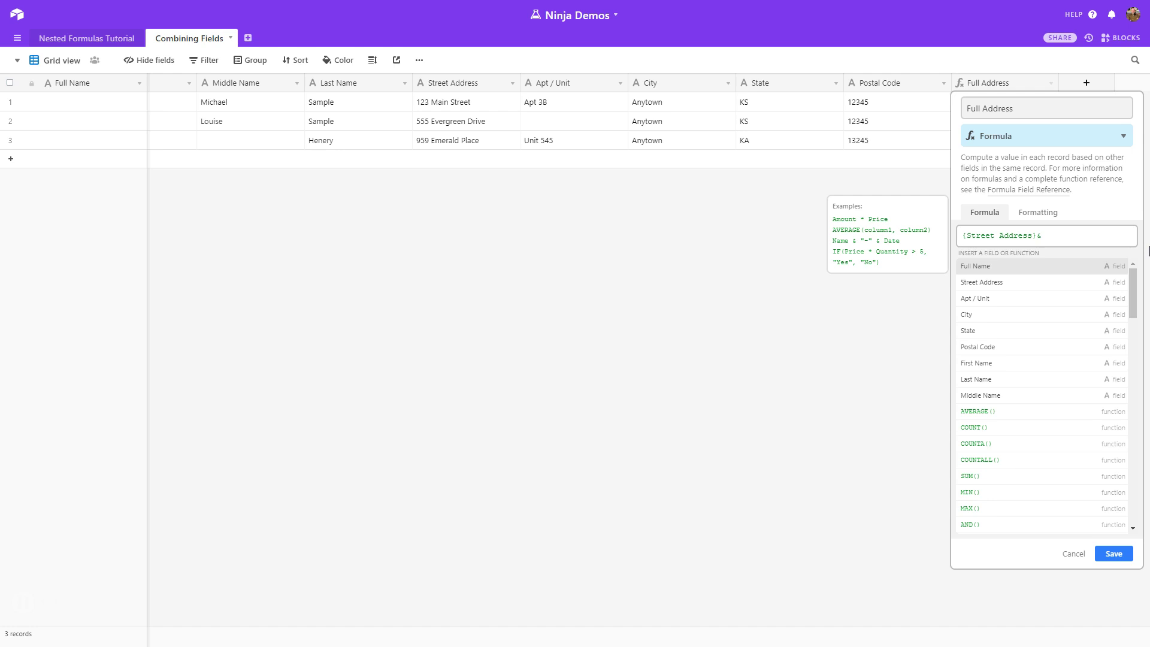
{"action": "type", "text": "&Apt"}
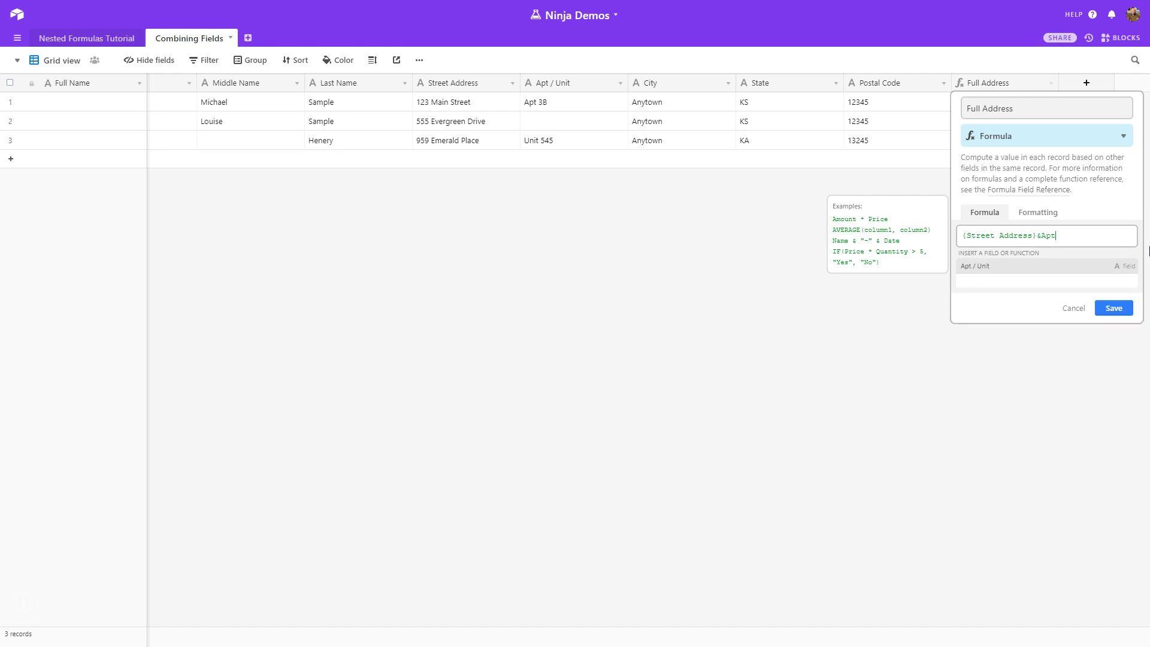
{"action": "left_click", "coordinate": [1063, 268]}
{"action": "left_click", "coordinate": [1114, 267]}
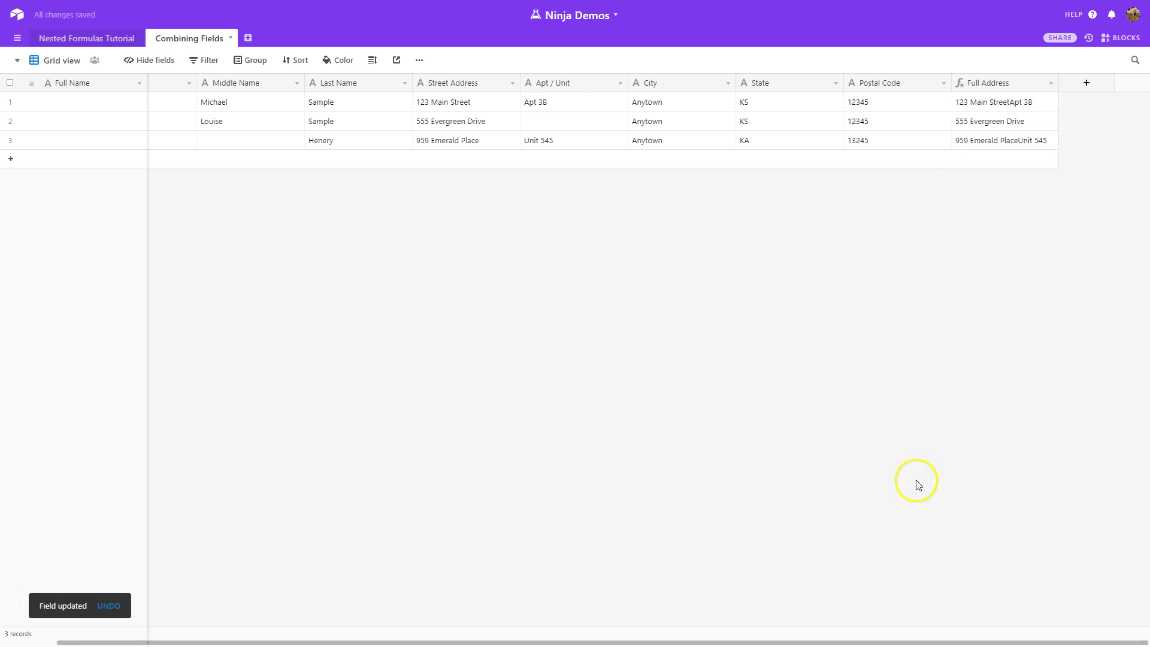
{"action": "left_click", "coordinate": [956, 105]}
{"action": "left_click", "coordinate": [454, 103]}
{"action": "left_click", "coordinate": [539, 103]}
{"action": "left_click", "coordinate": [488, 106]}
{"action": "left_click", "coordinate": [995, 104]}
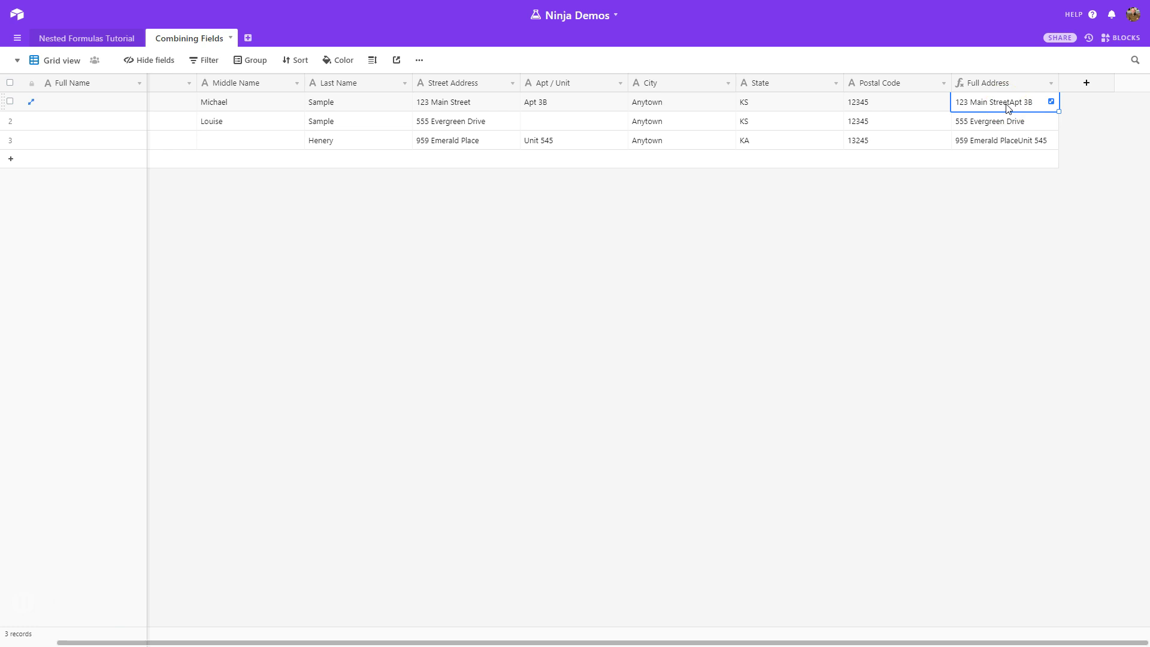
- Insert a space between the two fields so the Full Address formula reads {Street Address}&" "&{Apt / Unit}, and save it
{"action": "left_click", "coordinate": [1051, 83]}
{"action": "left_click", "coordinate": [1030, 103]}
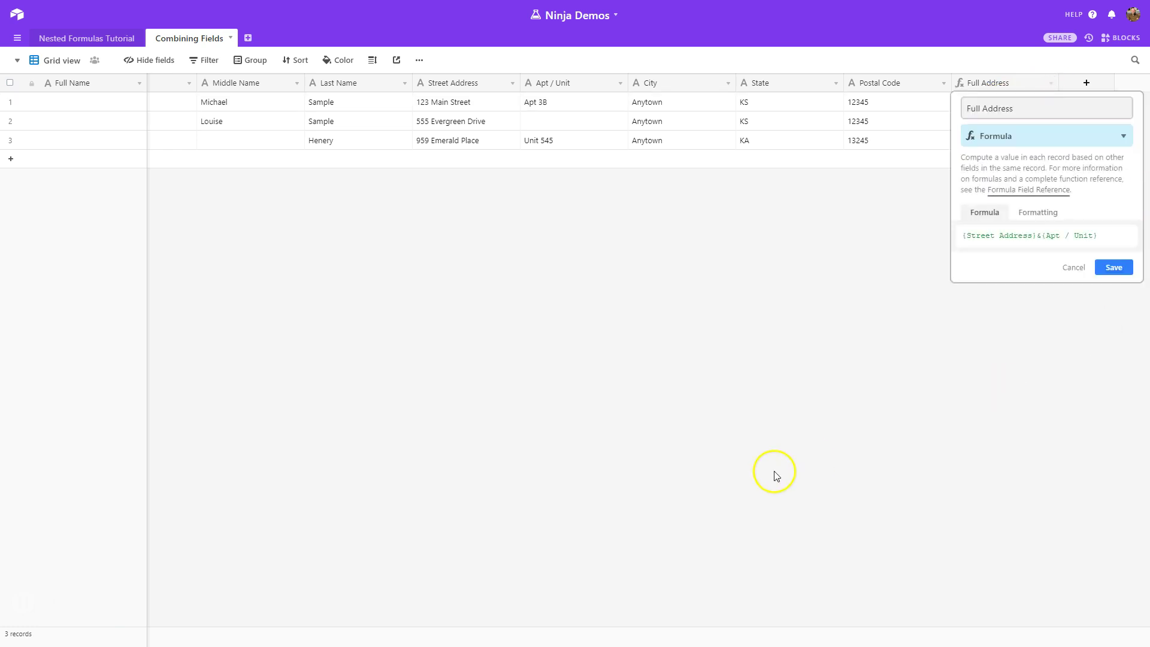
{"action": "left_click", "coordinate": [1042, 236]}
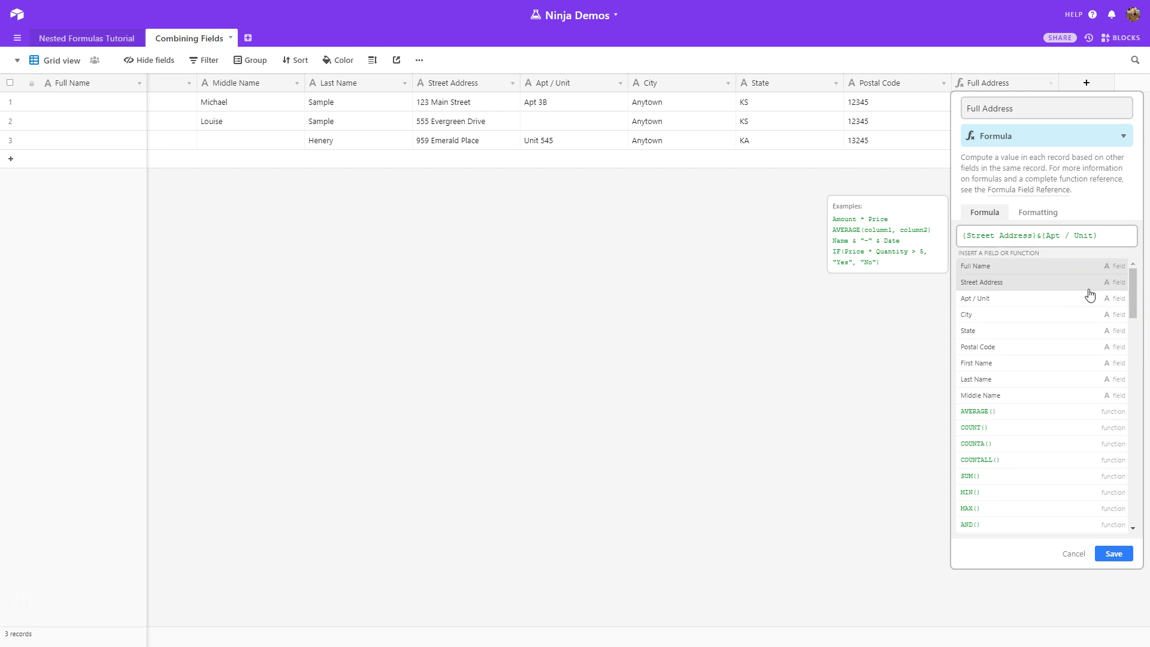
{"action": "type", "text": "\""}
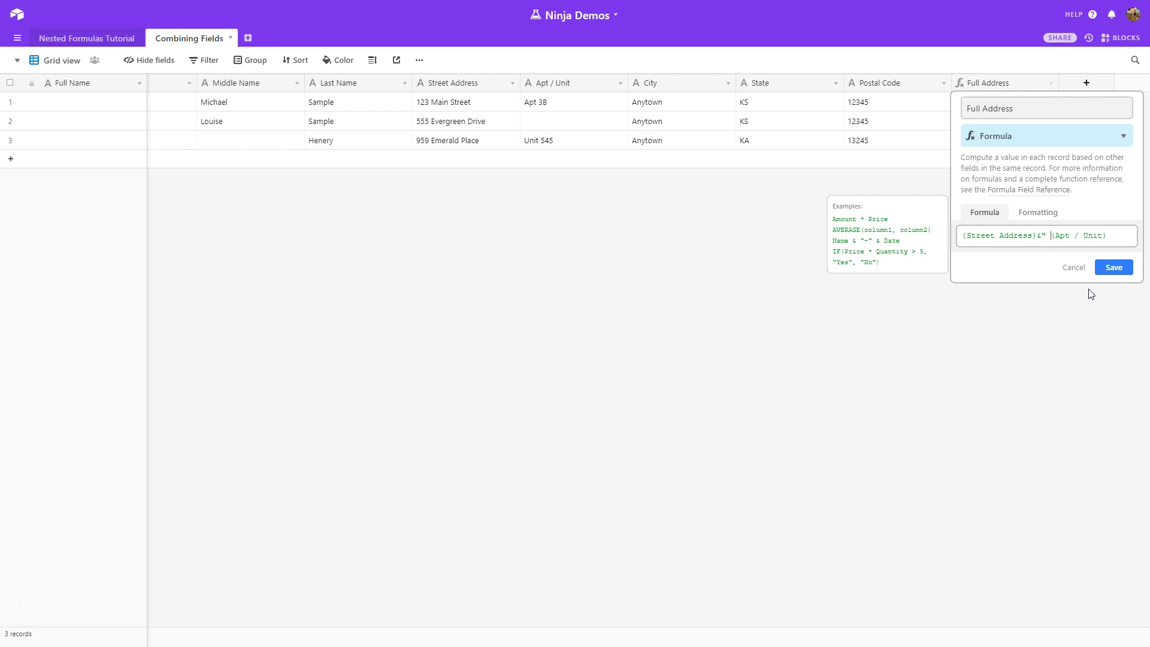
{"action": "type", "text": "\""}
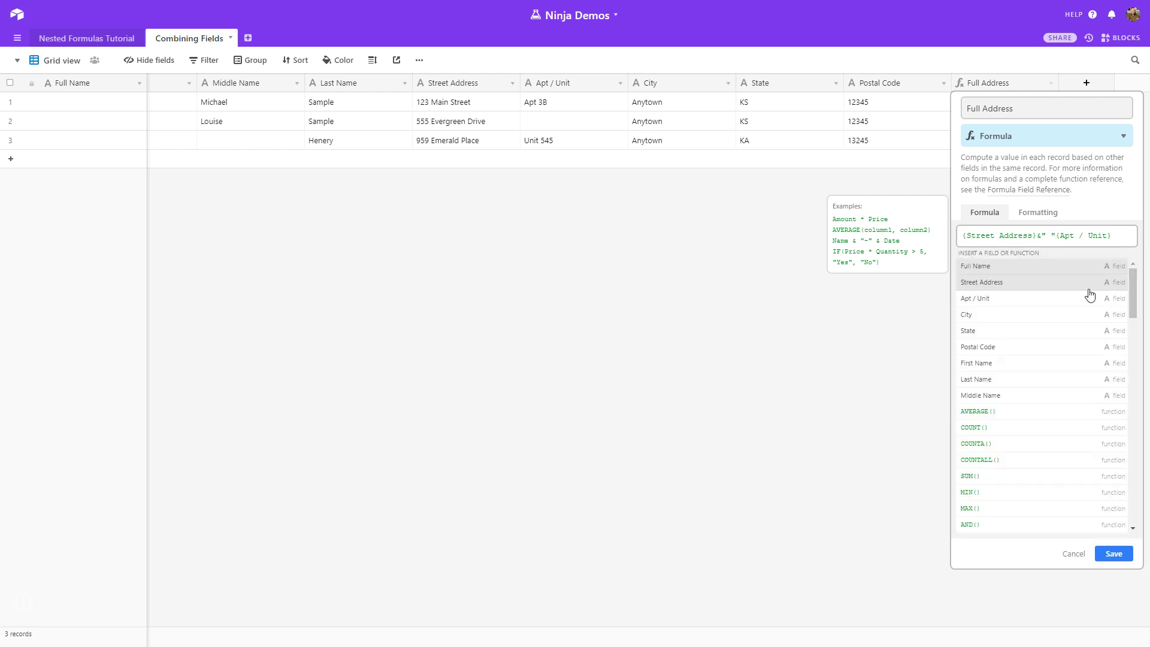
{"action": "type", "text": "7"}
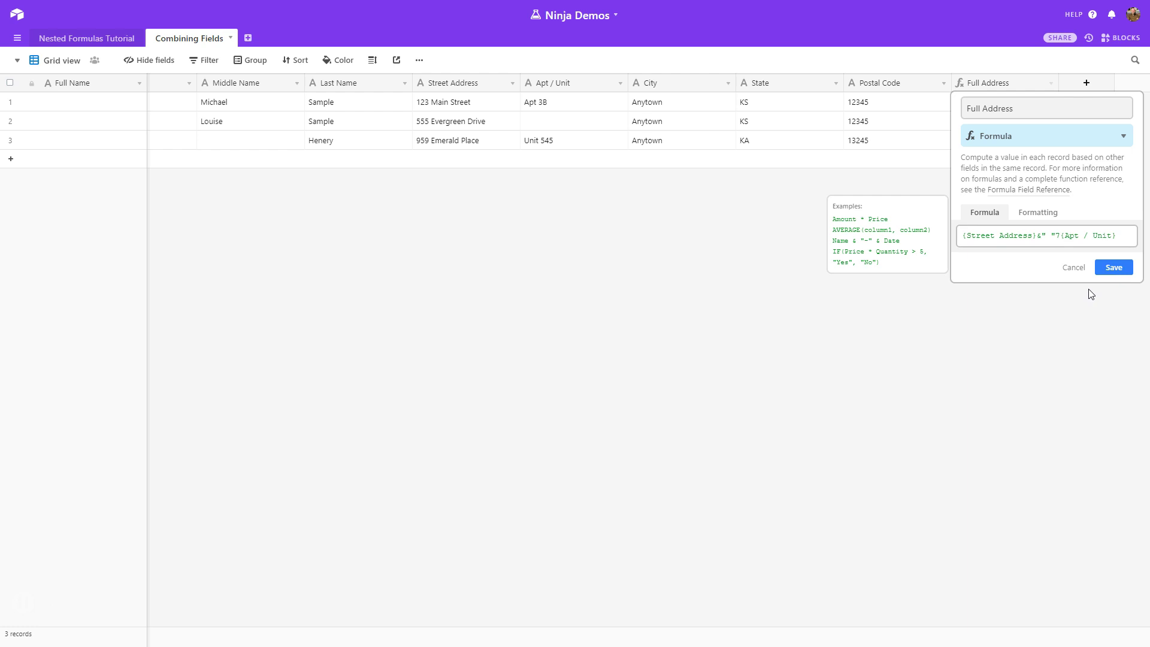
{"action": "key", "text": "BackSpace"}
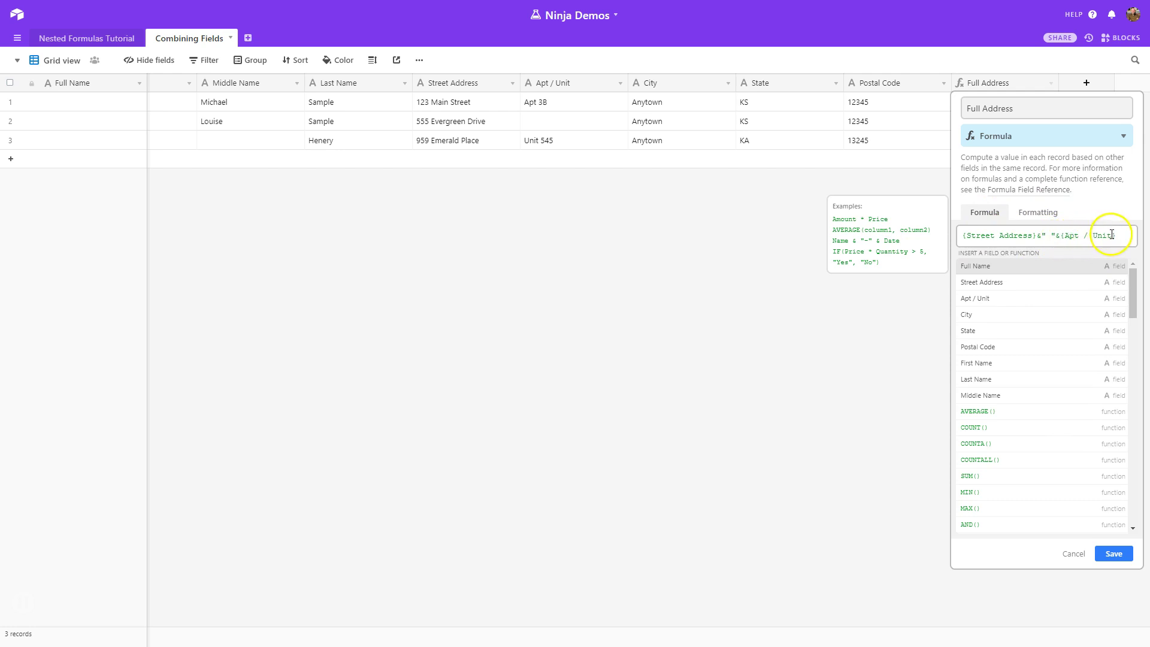
{"action": "left_click", "coordinate": [1114, 555]}
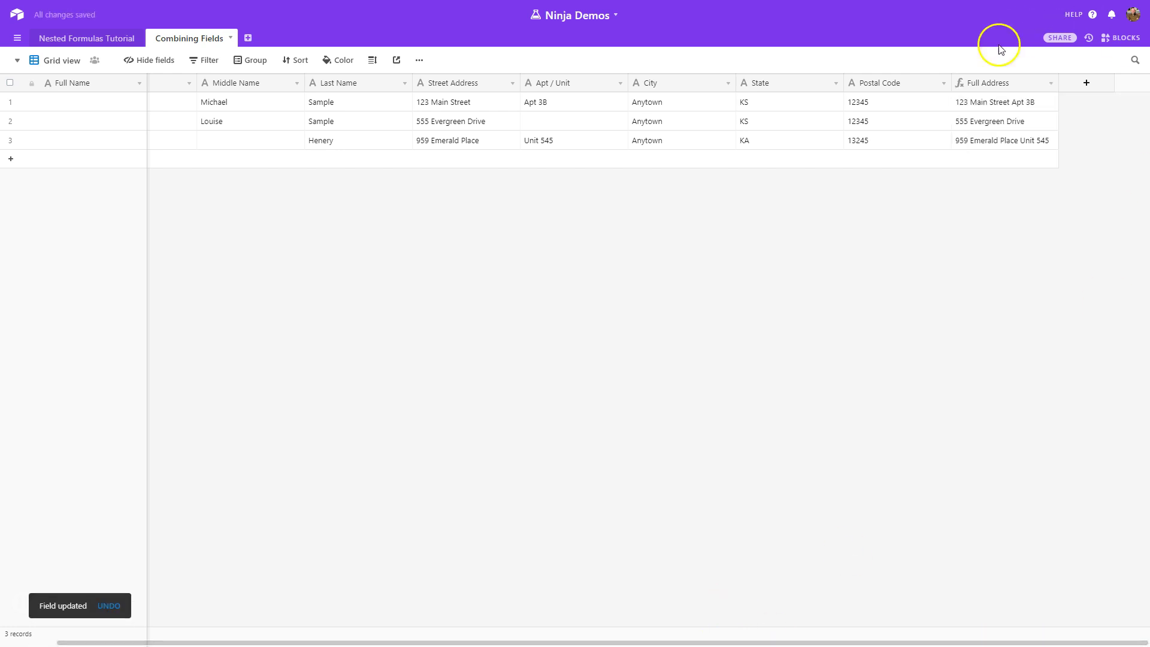
{"action": "left_click", "coordinate": [1009, 102]}
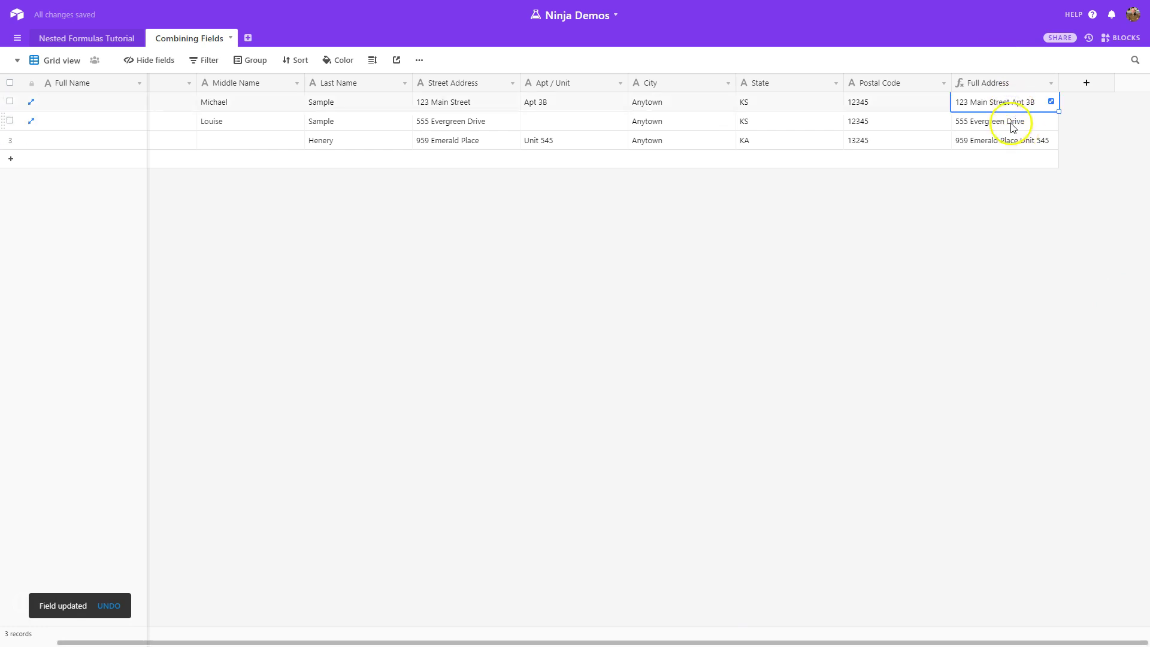
- Add a comma to the separator, making the formula {Street Address}&", "&{Apt / Unit}, save it and expand the first record's Full Address cell
{"action": "left_click", "coordinate": [1051, 83]}
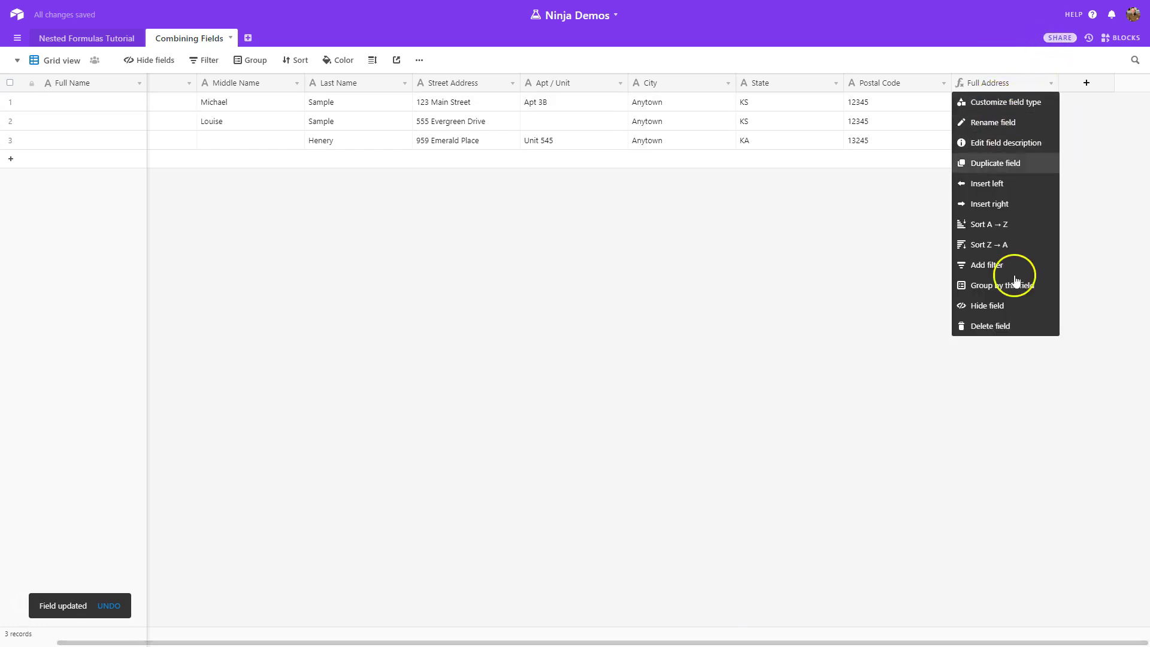
{"action": "key", "text": "Escape"}
{"action": "left_click", "coordinate": [1051, 83]}
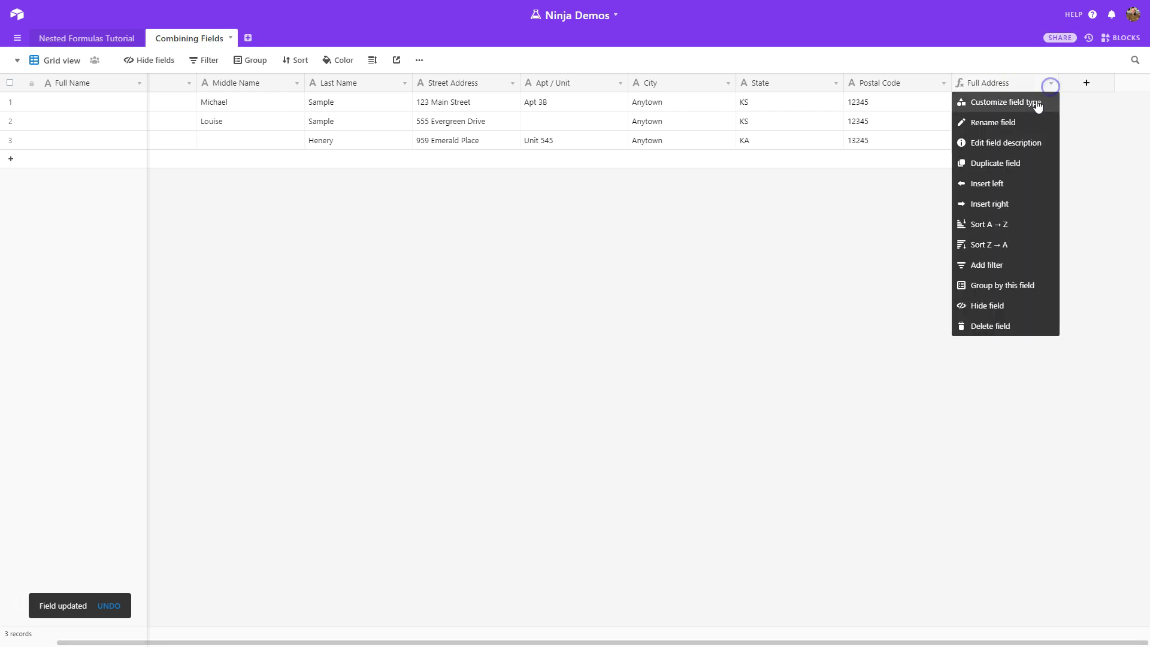
{"action": "left_click", "coordinate": [1035, 102]}
{"action": "left_click", "coordinate": [1028, 236]}
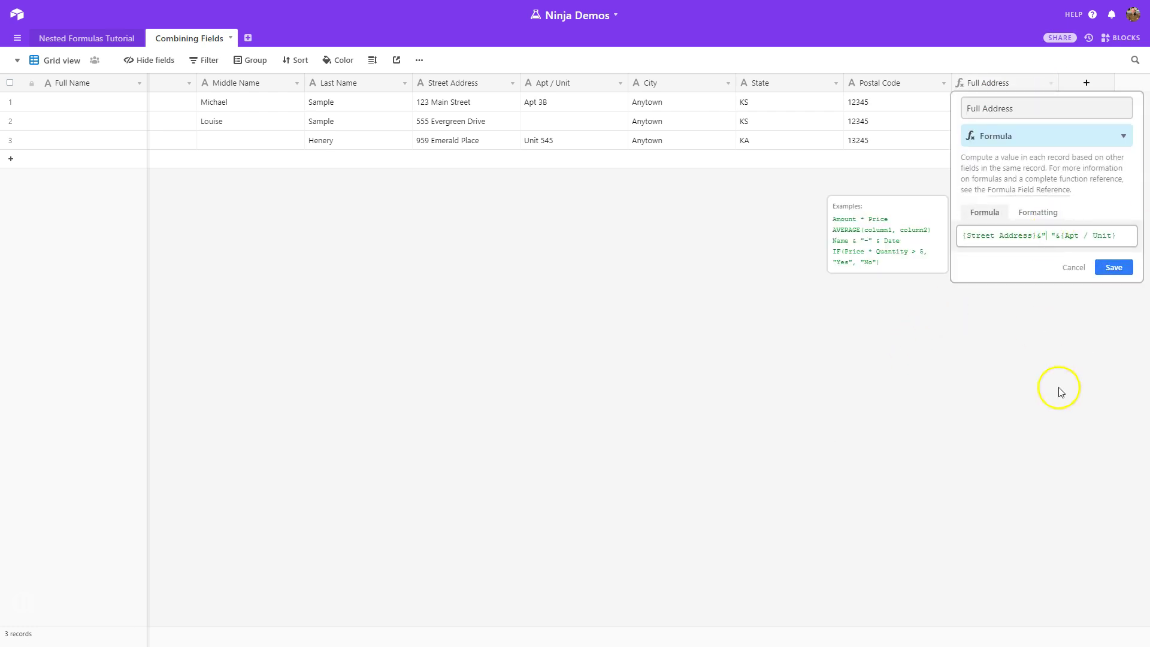
{"action": "type", "text": ","}
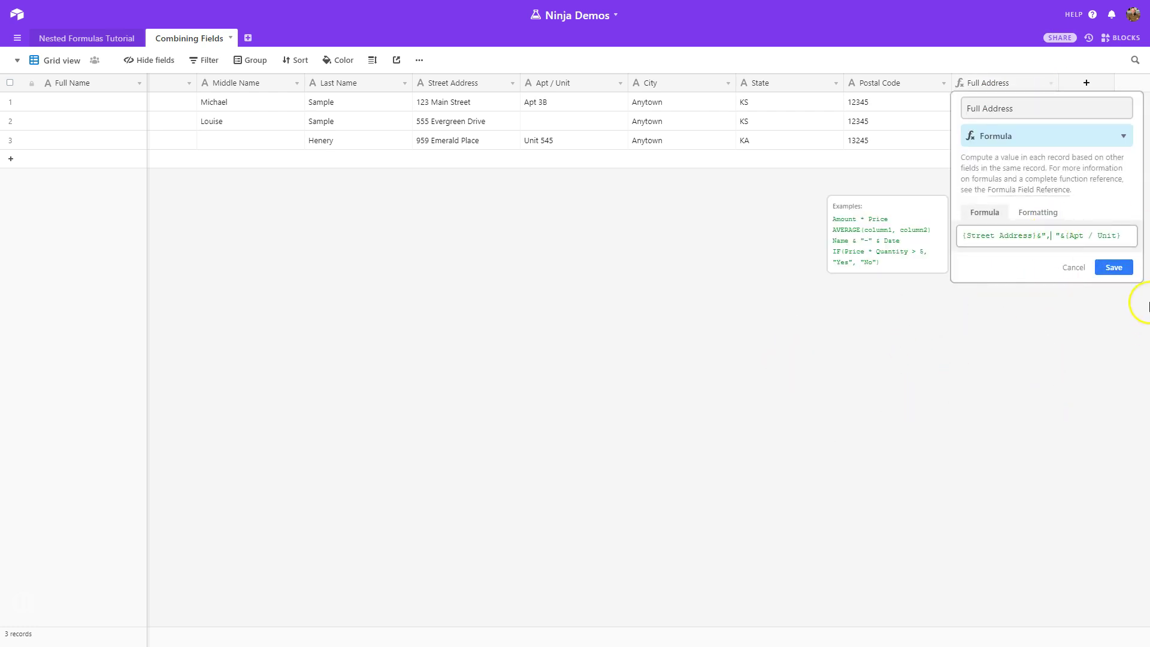
{"action": "left_click", "coordinate": [1115, 267]}
{"action": "left_click", "coordinate": [1046, 107]}
{"action": "left_click", "coordinate": [1051, 103]}
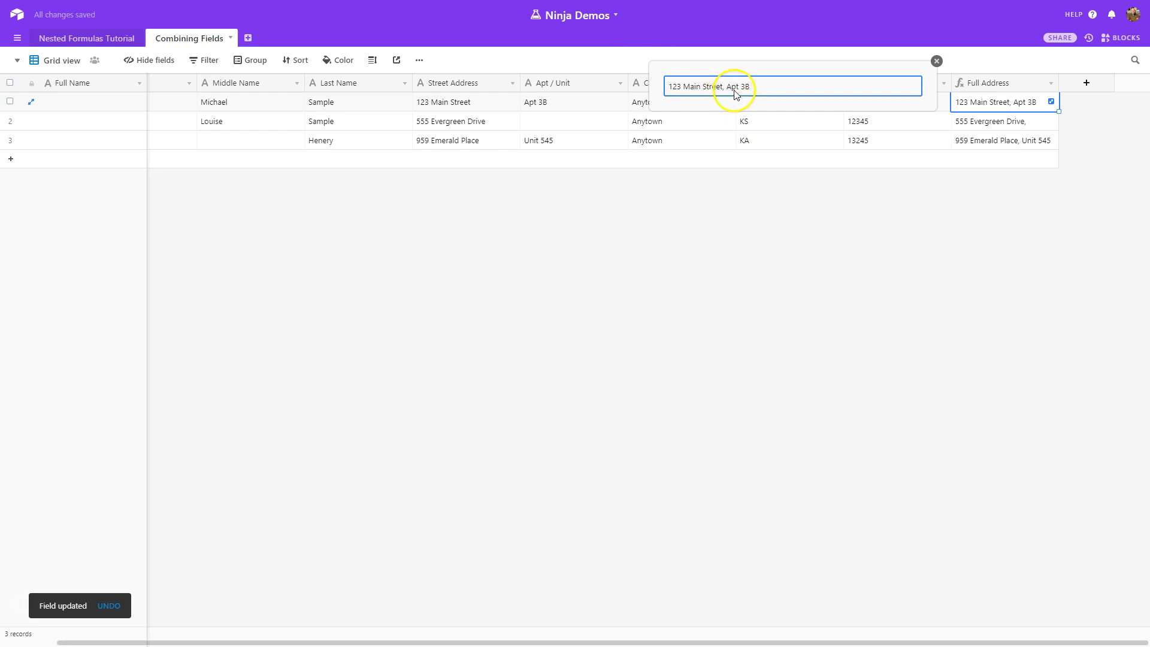
- Close the expanded cell and compare the second record's Apt / Unit cell with its Full Address cell
{"action": "left_click", "coordinate": [937, 60]}
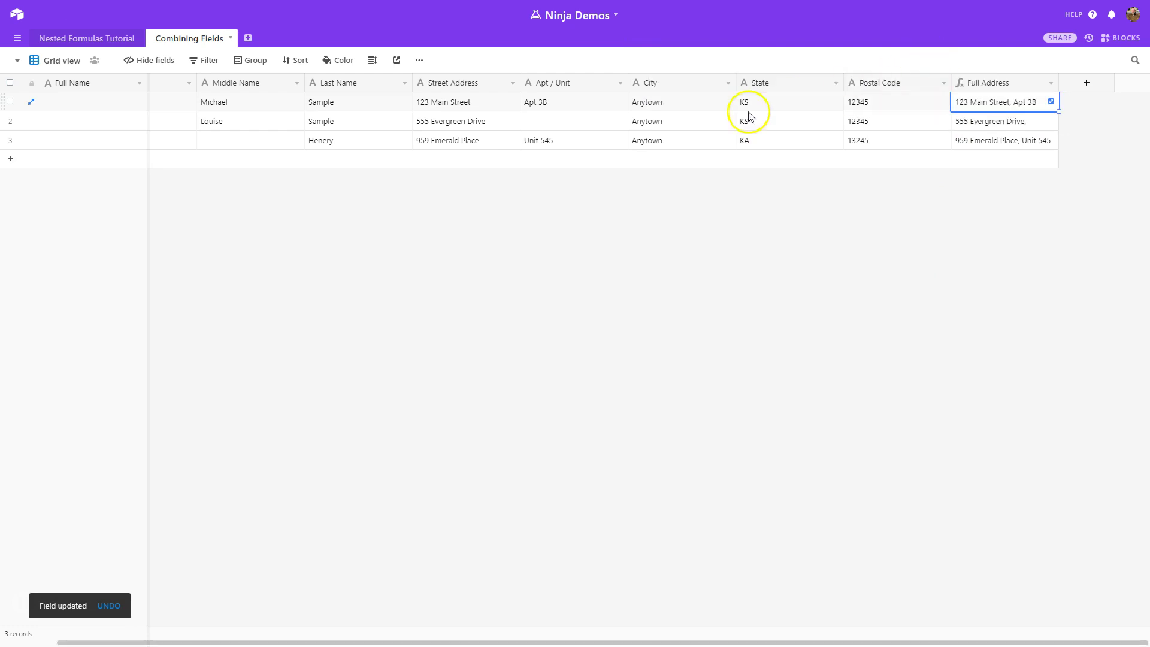
{"action": "left_click", "coordinate": [570, 127]}
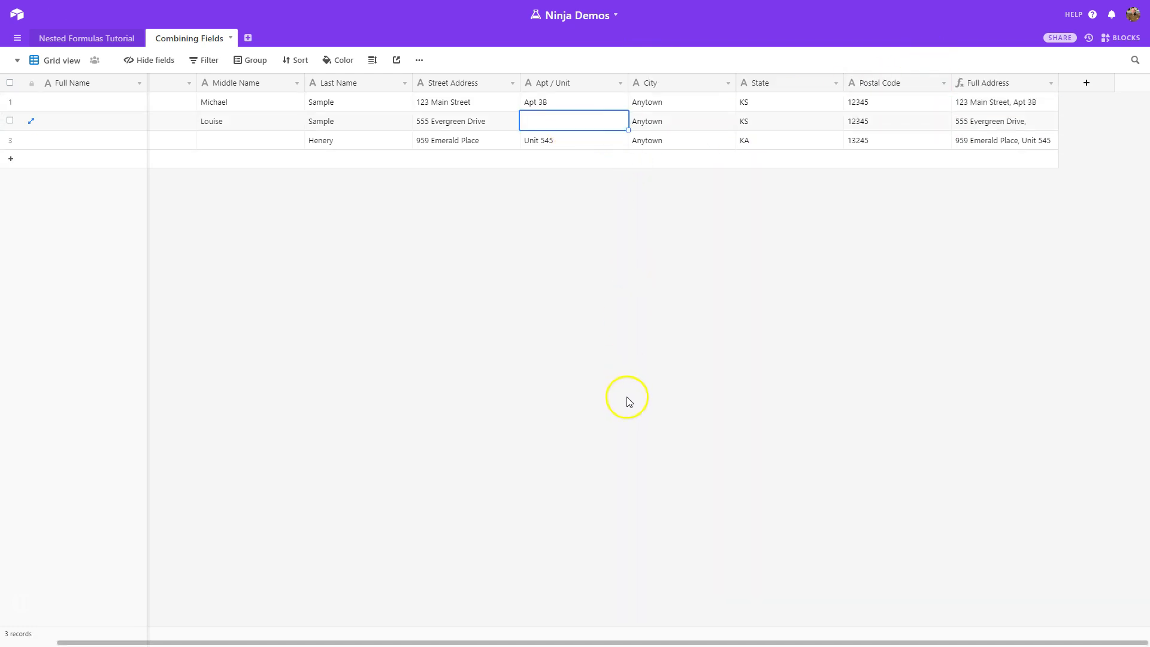
{"action": "left_click", "coordinate": [1024, 122]}
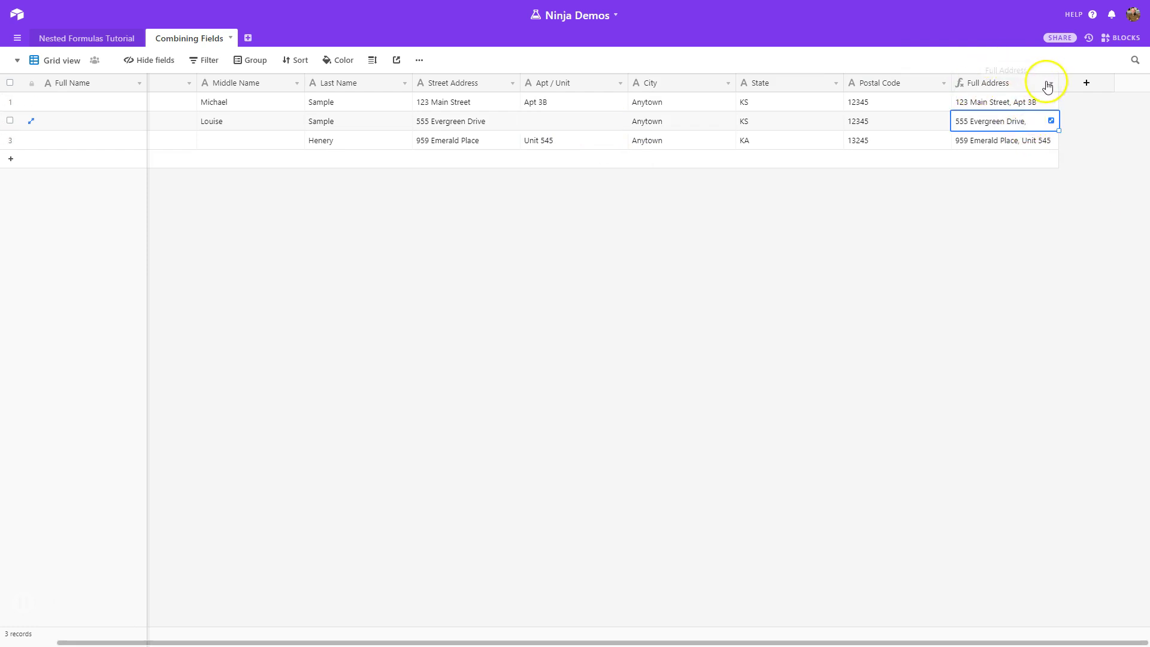
- Edit the Full Address formula and delete the ", "&{Apt / Unit} part, keeping {Street Address}&
{"action": "left_click", "coordinate": [1051, 83]}
{"action": "left_click", "coordinate": [1045, 103]}
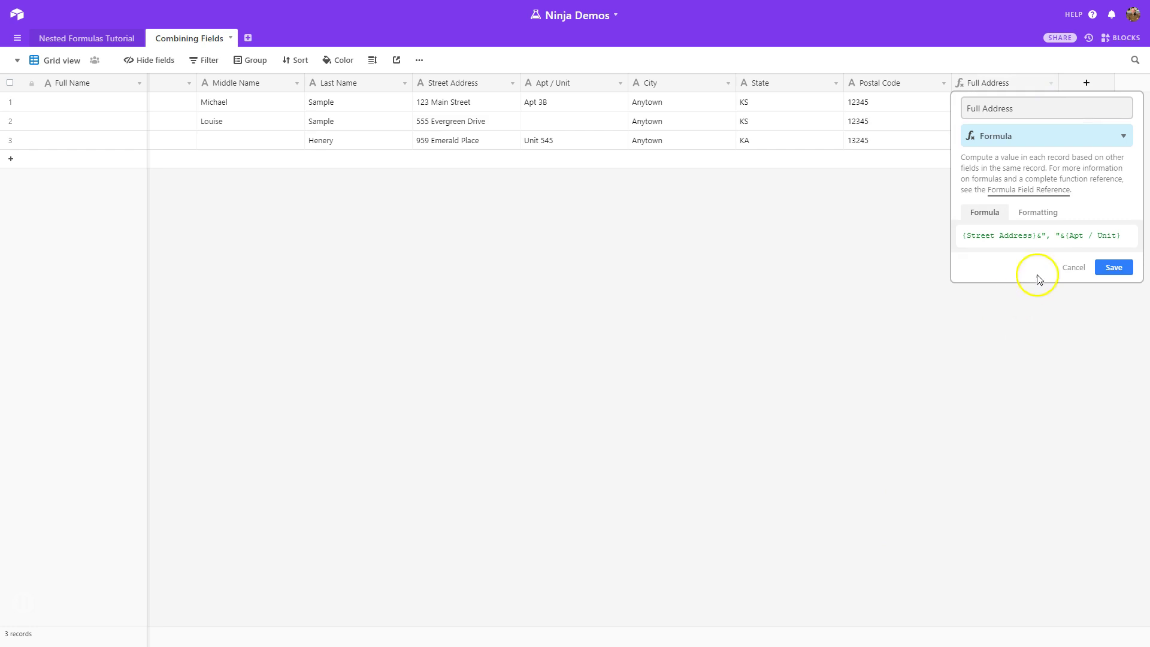
{"action": "left_click", "coordinate": [1049, 238]}
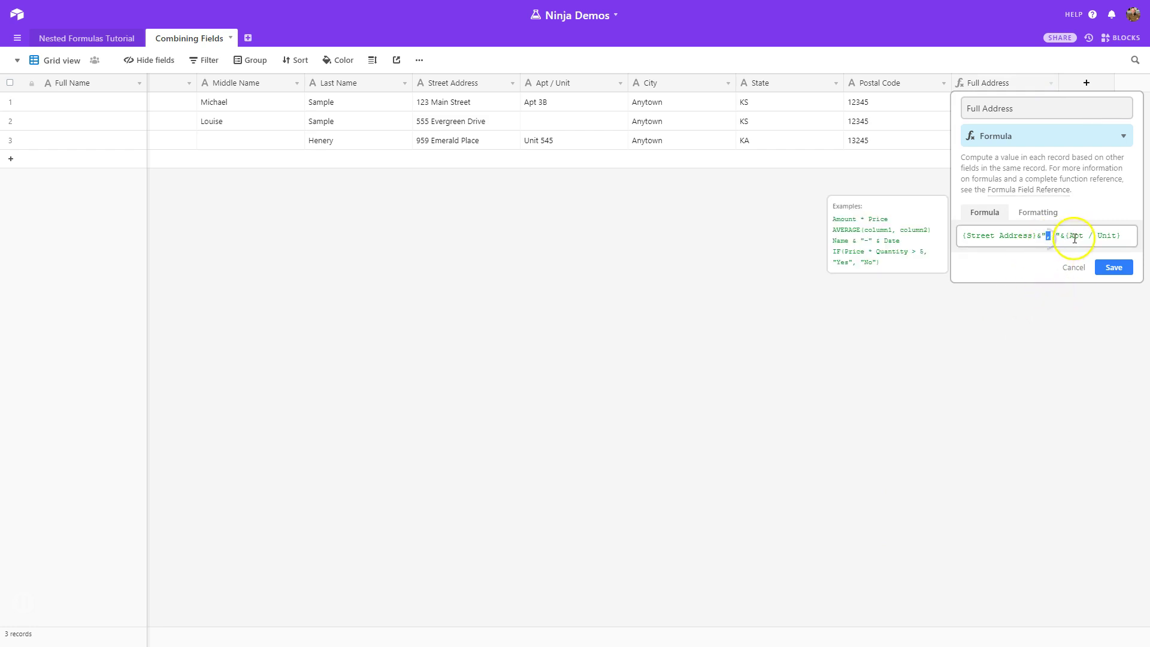
{"action": "left_click", "coordinate": [1074, 239]}
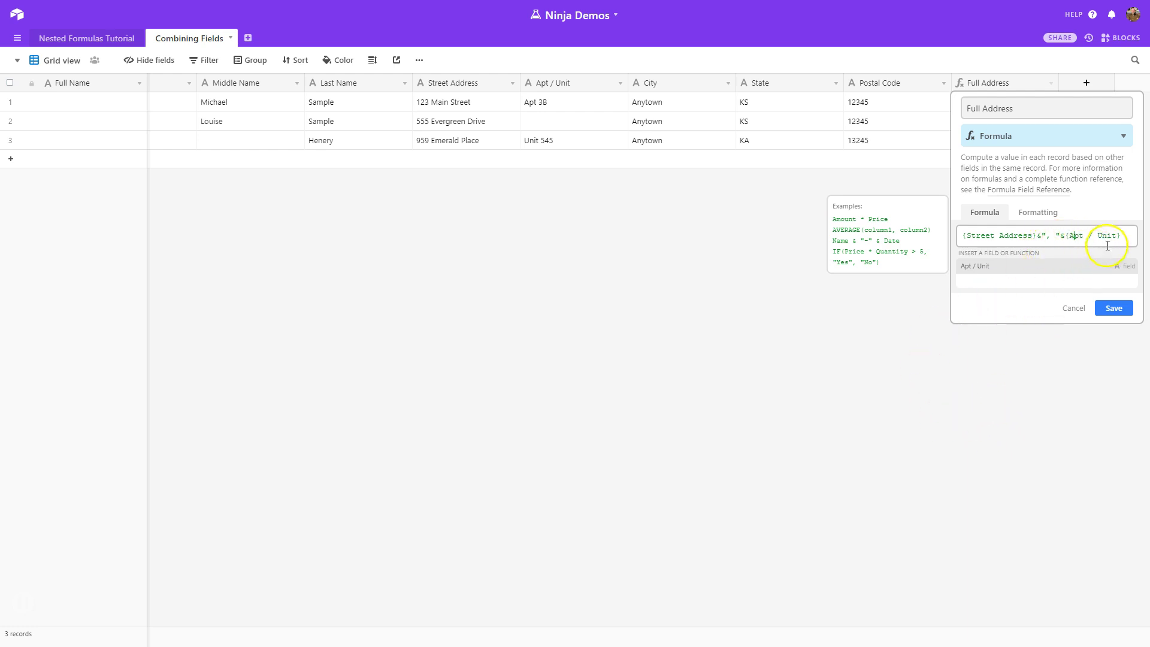
{"action": "left_click_drag", "start_coordinate": [1122, 236], "coordinate": [1042, 244]}
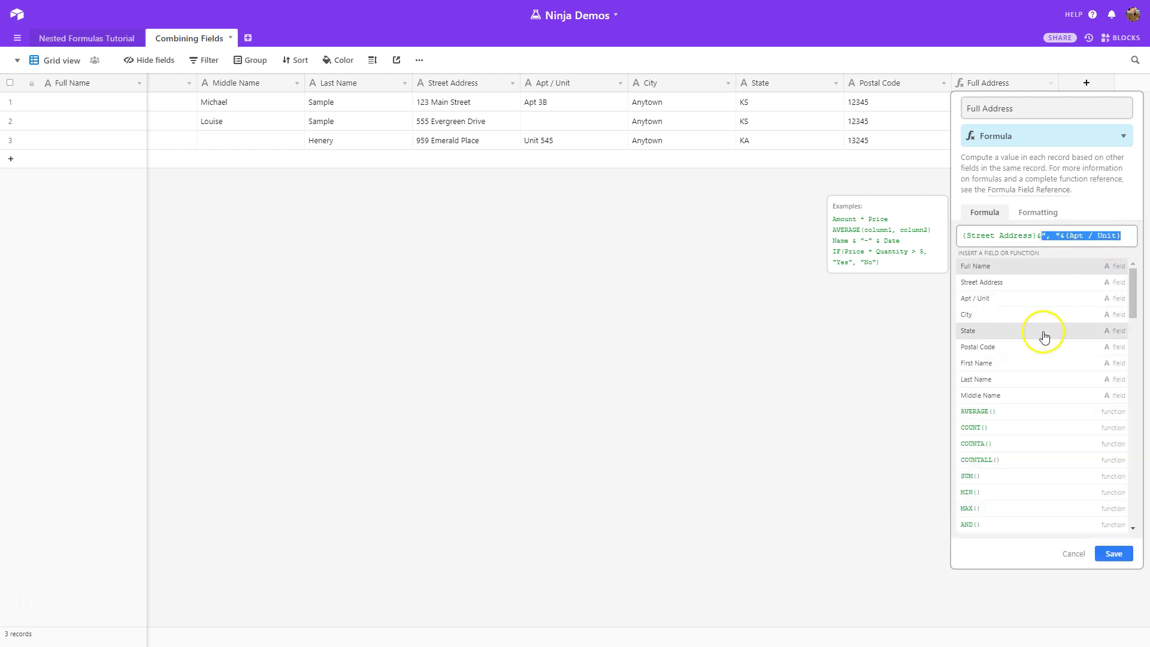
{"action": "key", "text": "BackSpace"}
- Append an IF function to the Full Address formula with the condition {Apt / Unit}=""
{"action": "left_click", "coordinate": [1058, 235]}
{"action": "type", "text": "IF("}
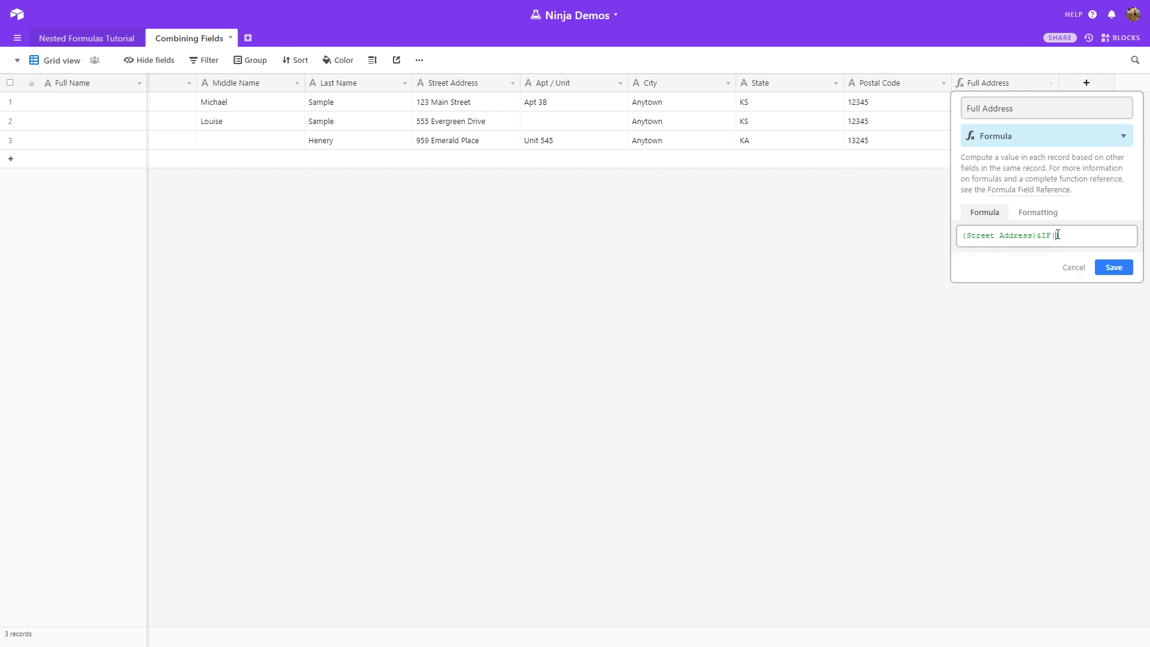
{"action": "type", "text": "Apt"}
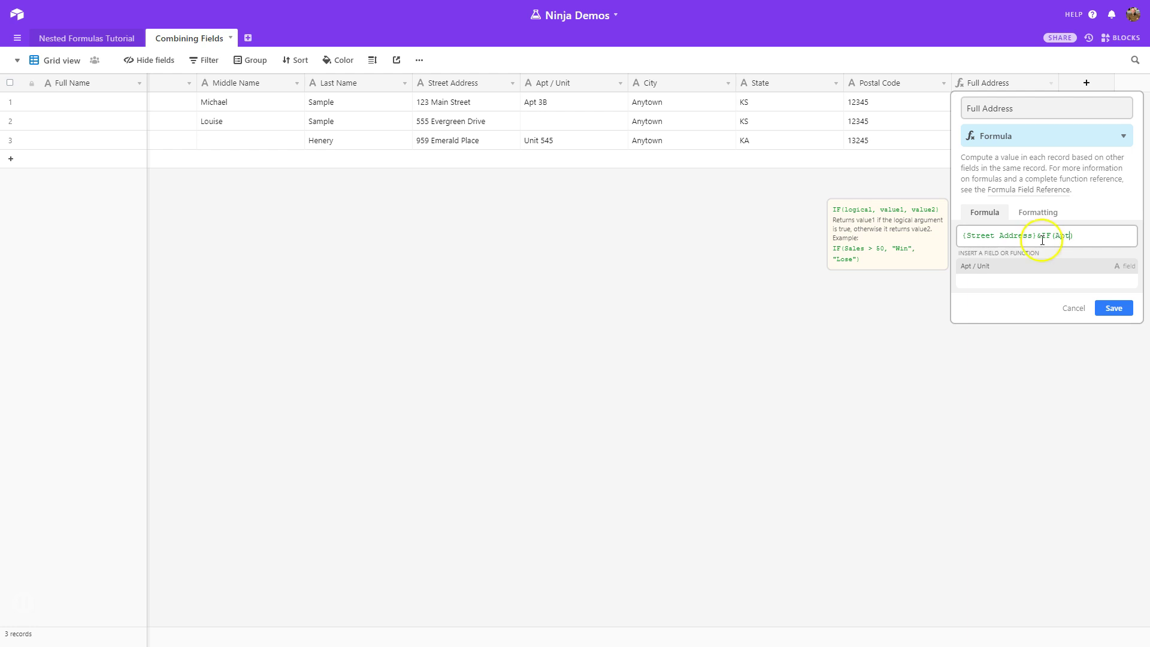
{"action": "left_click", "coordinate": [1033, 266]}
{"action": "type", "text": "="}
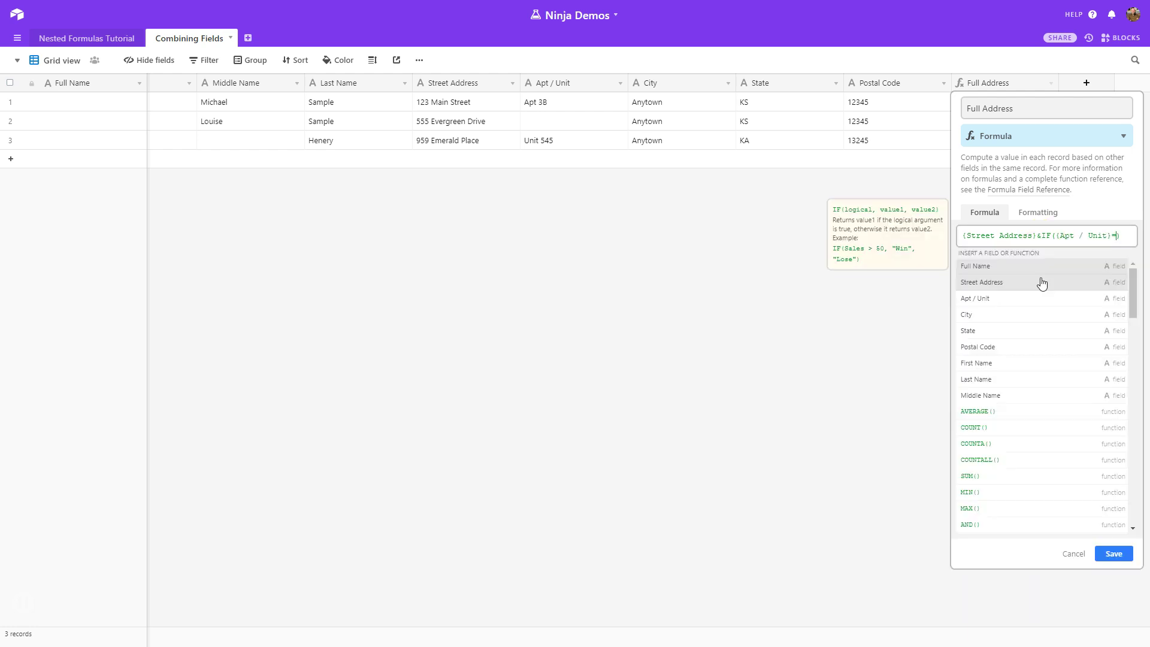
{"action": "type", "text": "\"\","}
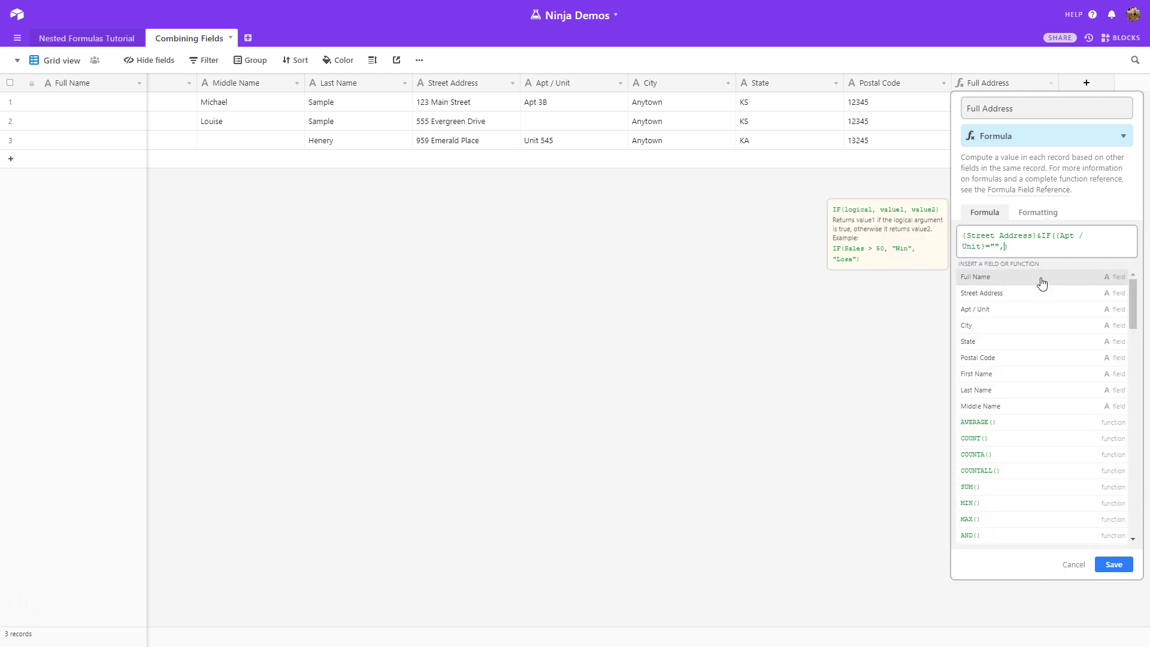
- Complete the IF with "" as the true result and ", "&{Apt / Unit} as the false result, and save the formula
{"action": "type", "text": "\""}
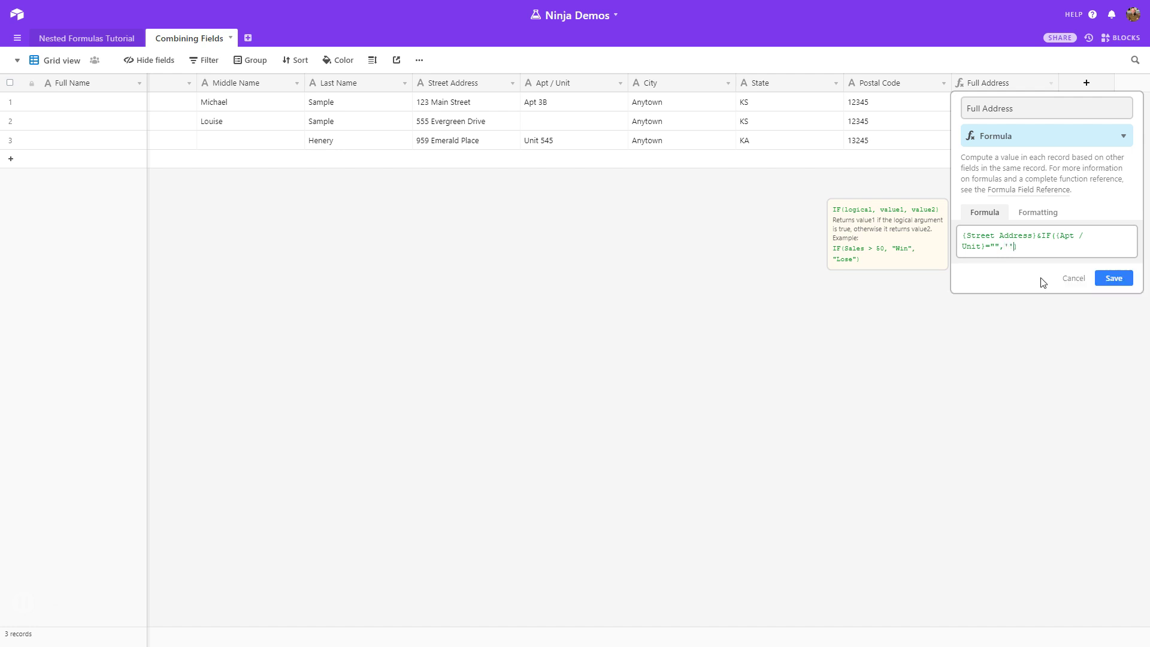
{"action": "type", "text": "\""}
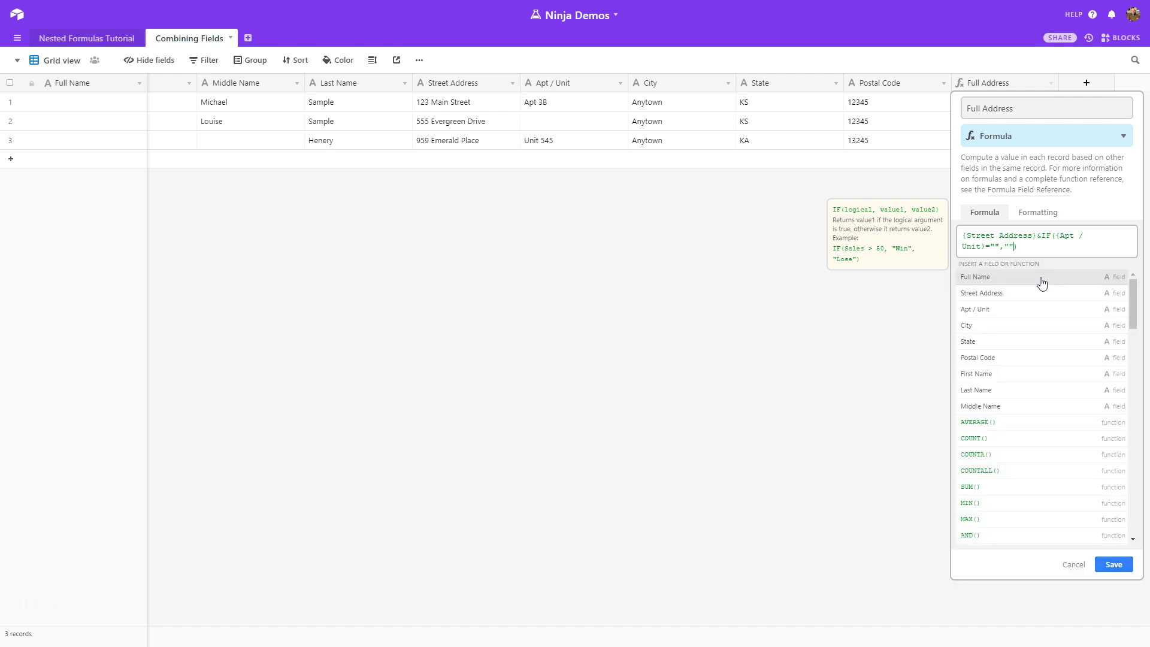
{"action": "type", "text": ",\","}
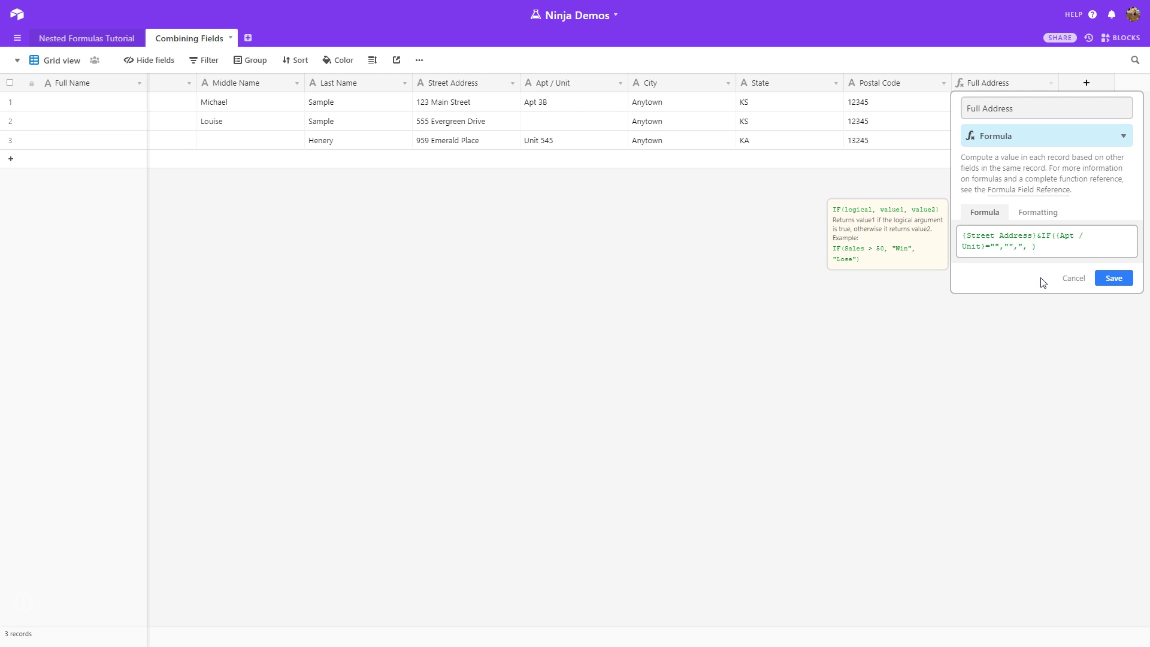
{"action": "type", "text": " \"&"}
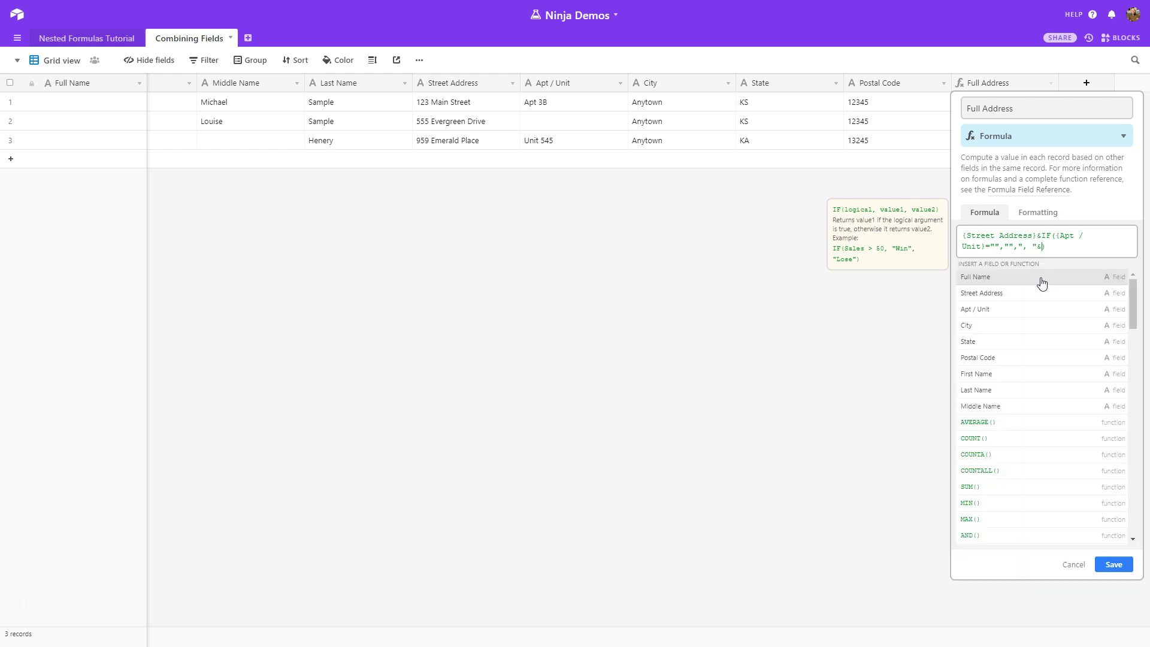
{"action": "type", "text": "apt"}
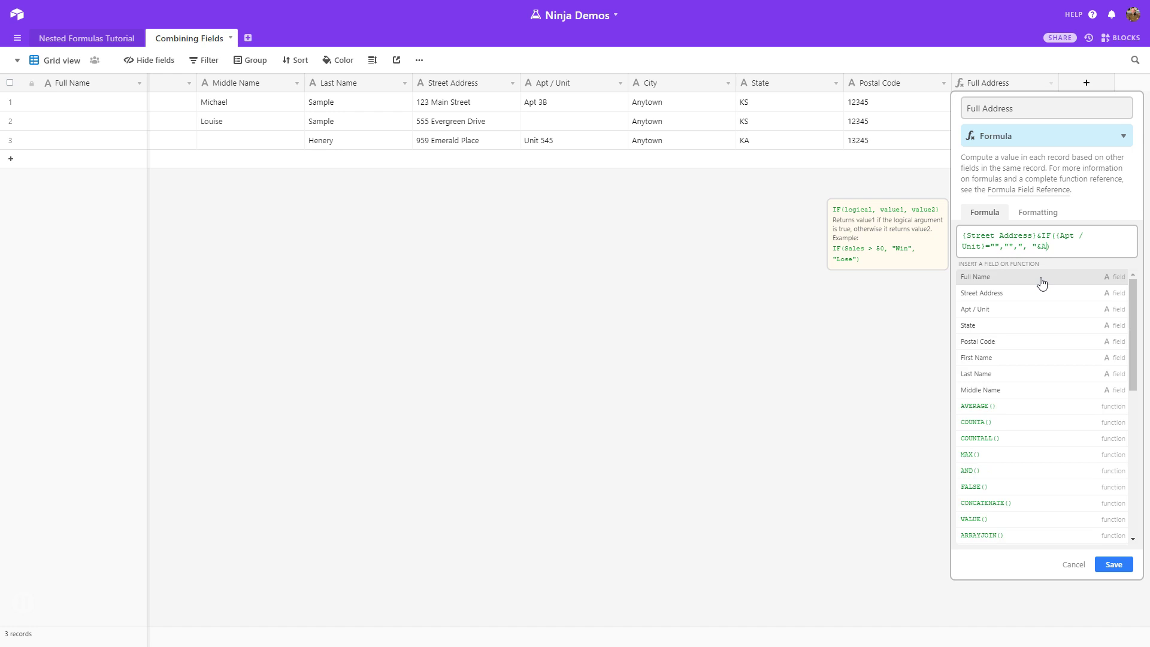
{"action": "left_click", "coordinate": [1040, 278]}
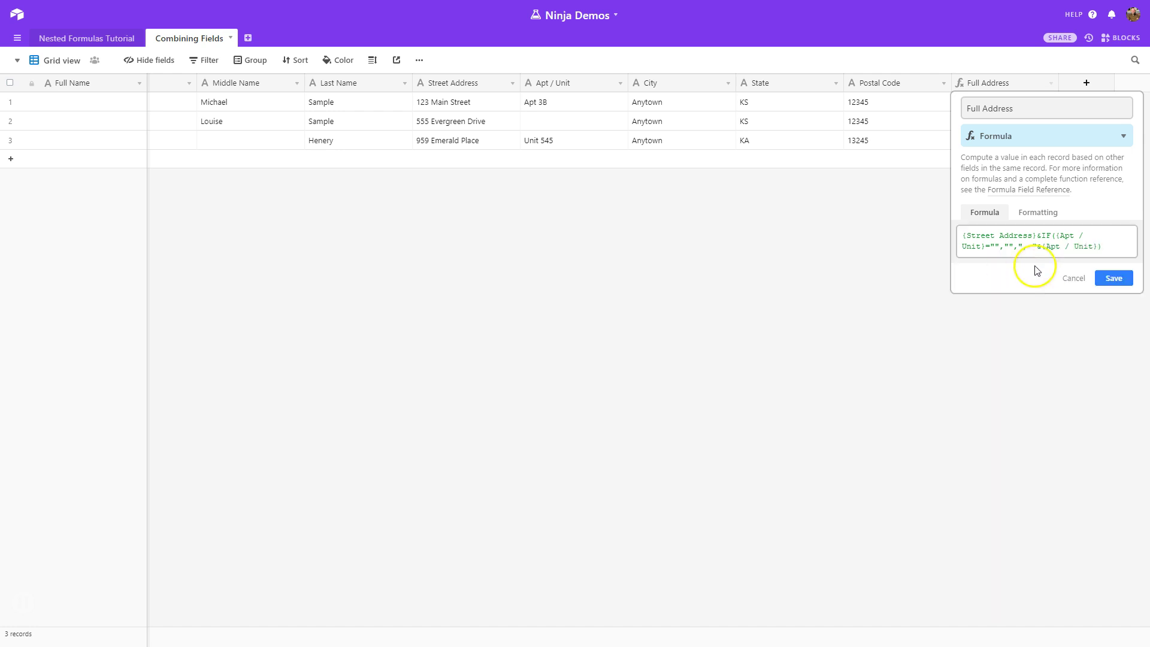
{"action": "left_click", "coordinate": [1115, 278]}
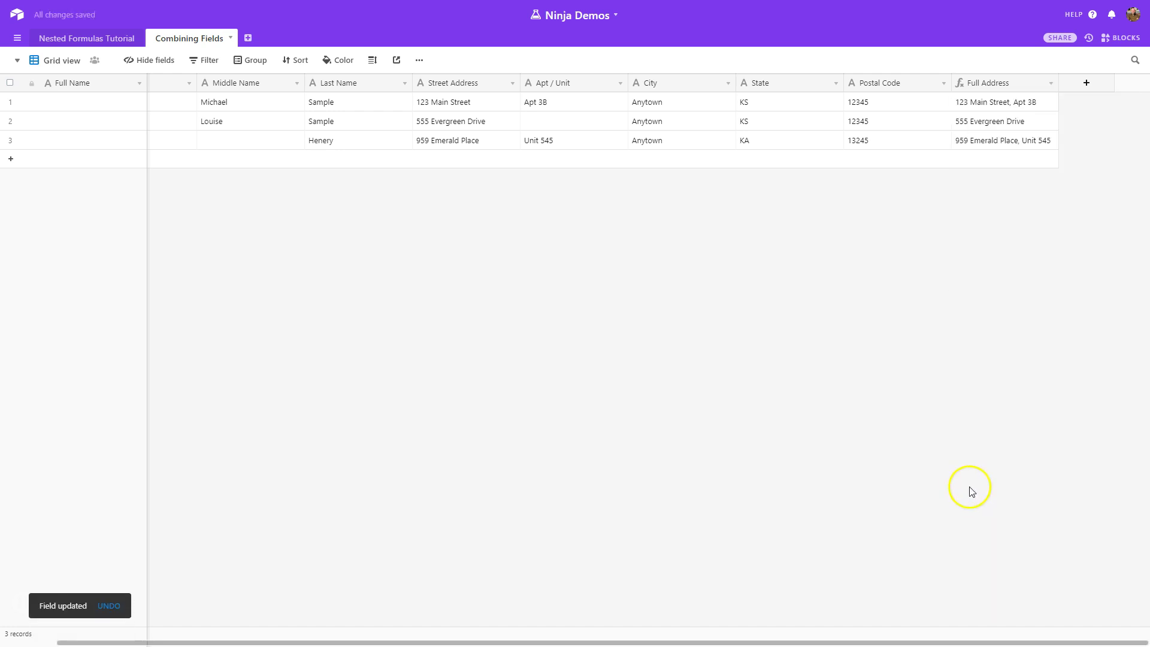
- Expand the Full Address cells of the first and second records and check the second against its Apt / Unit cell
{"action": "left_click", "coordinate": [1031, 106]}
{"action": "left_click", "coordinate": [1051, 101]}
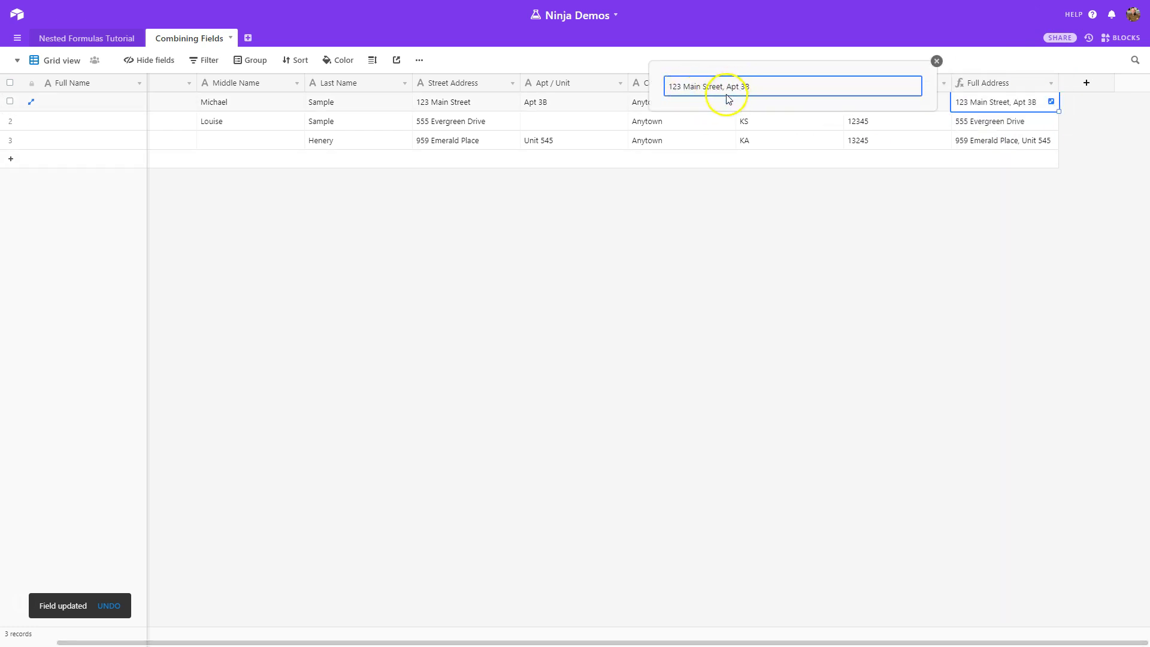
{"action": "left_click", "coordinate": [937, 62]}
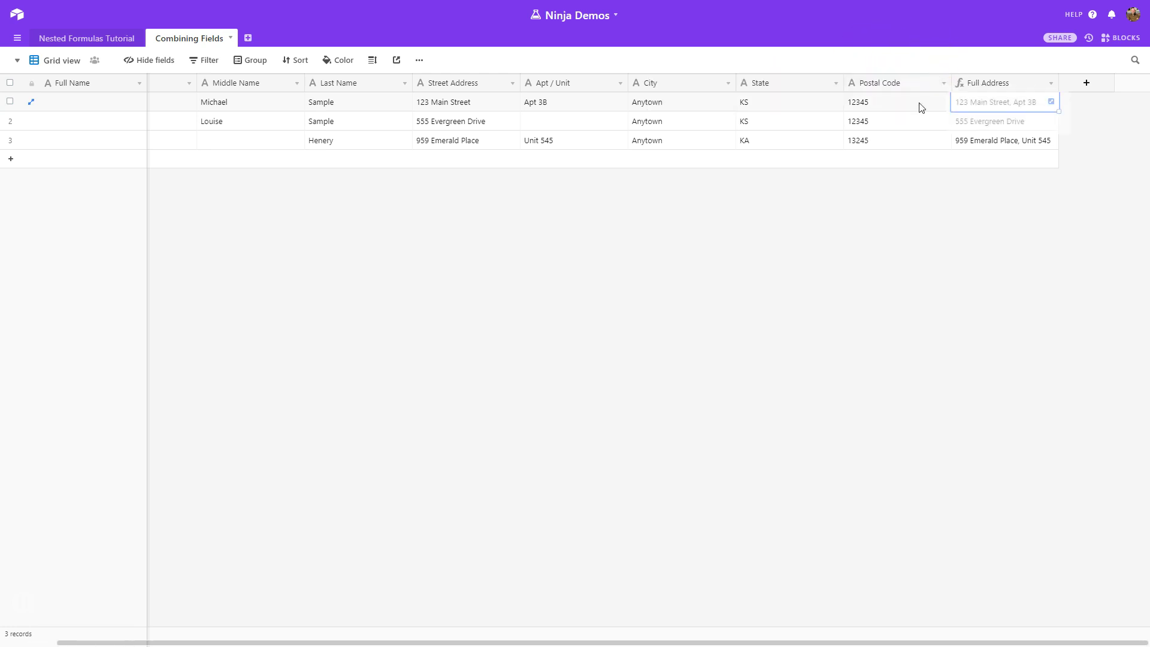
{"action": "left_click", "coordinate": [1036, 122]}
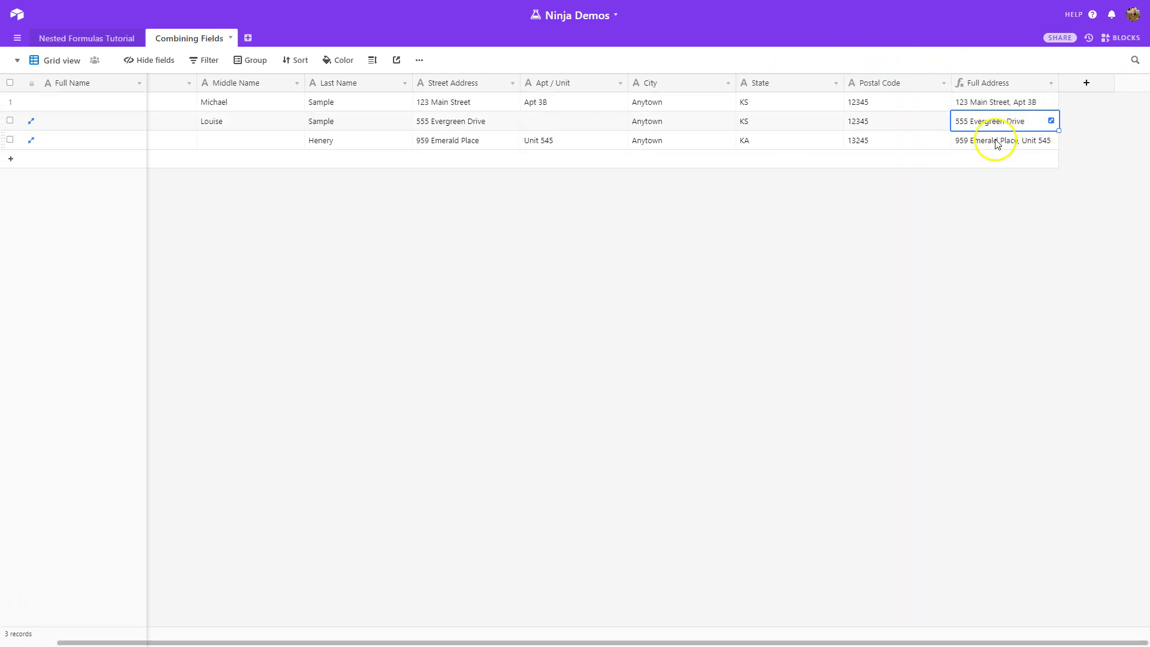
{"action": "left_click", "coordinate": [1051, 121]}
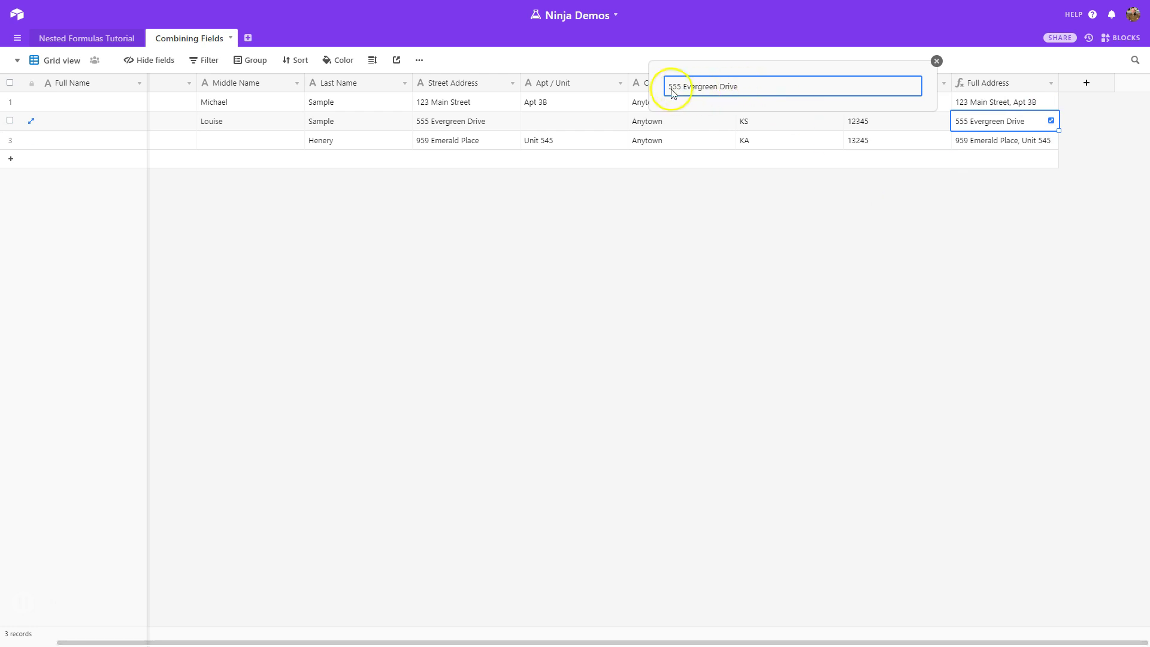
{"action": "left_click", "coordinate": [937, 60]}
{"action": "left_click", "coordinate": [576, 121]}
{"action": "left_click", "coordinate": [881, 342]}
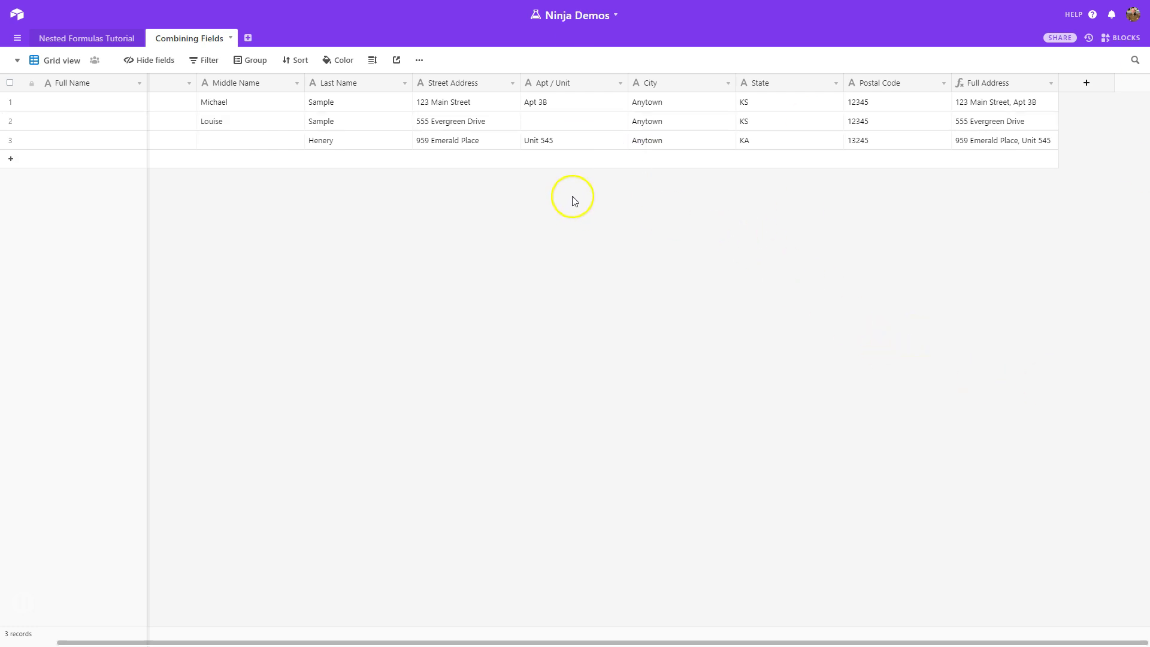
- Review the City, State and Postal Code cells of the third record
{"action": "left_click", "coordinate": [654, 143]}
{"action": "left_click", "coordinate": [749, 142]}
{"action": "left_click", "coordinate": [860, 140]}
{"action": "left_click", "coordinate": [1060, 186]}
- Edit the Full Address formula and append a line break and the city with &"\n"&City after the IF function
{"action": "left_click", "coordinate": [1051, 83]}
{"action": "left_click", "coordinate": [1043, 106]}
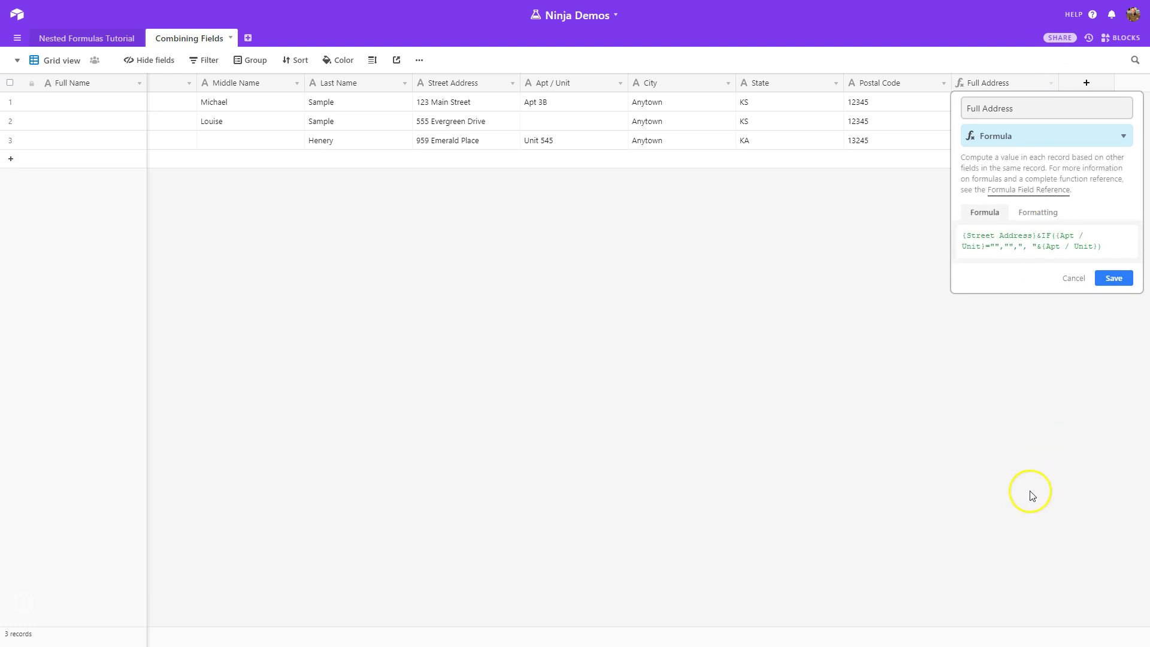
{"action": "left_click", "coordinate": [1088, 241]}
{"action": "left_click", "coordinate": [1102, 241]}
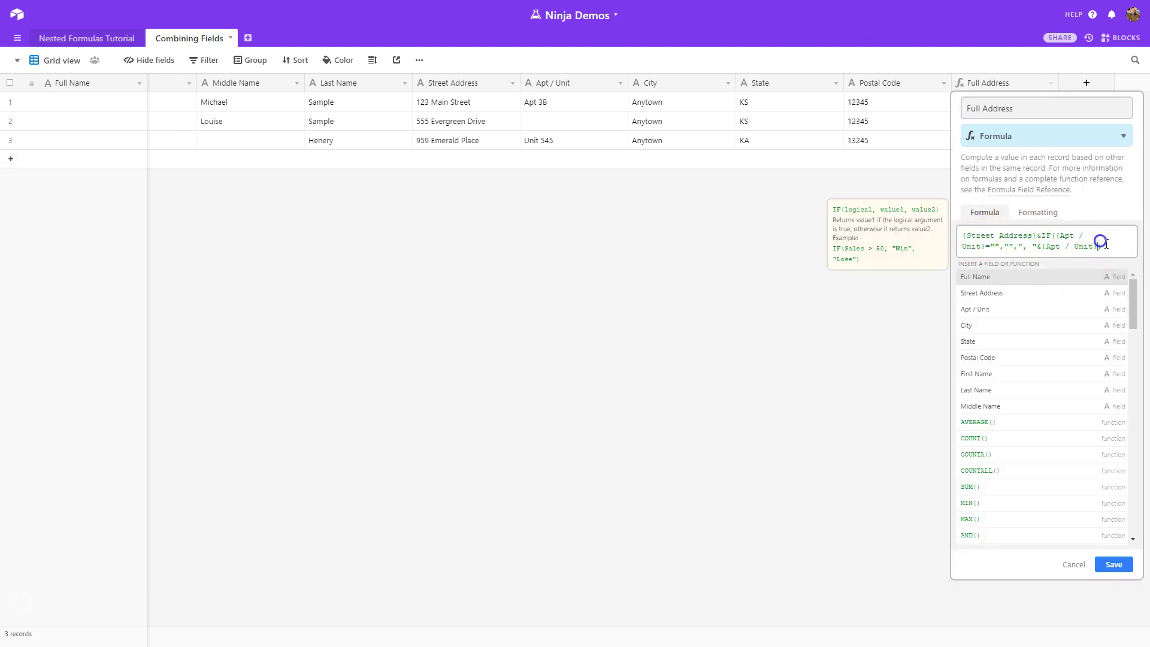
{"action": "left_click", "coordinate": [1109, 247]}
{"action": "type", "text": "&"}
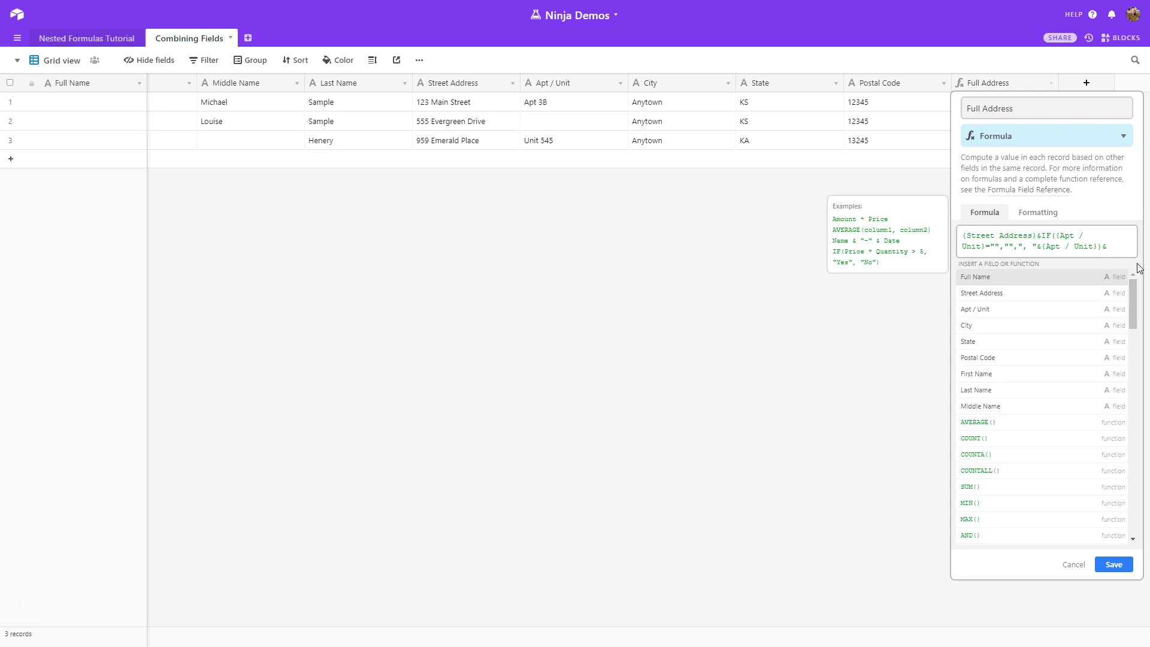
{"action": "type", "text": "\"\\n\""}
{"action": "type", "text": "&cit"}
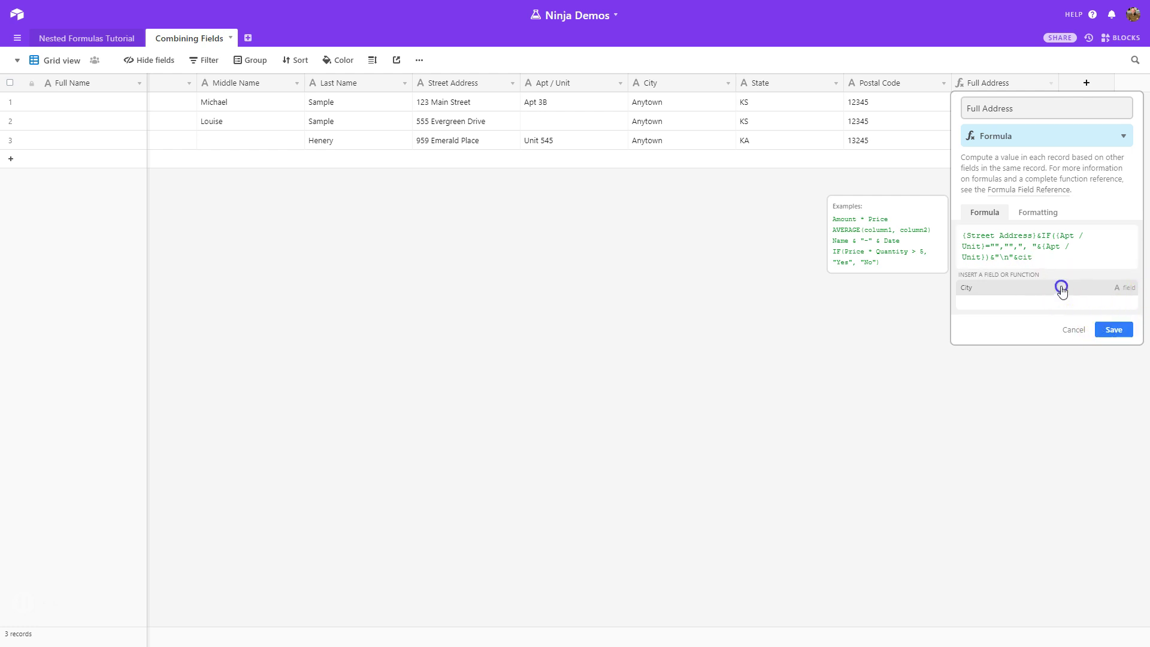
{"action": "left_click", "coordinate": [1061, 288]}
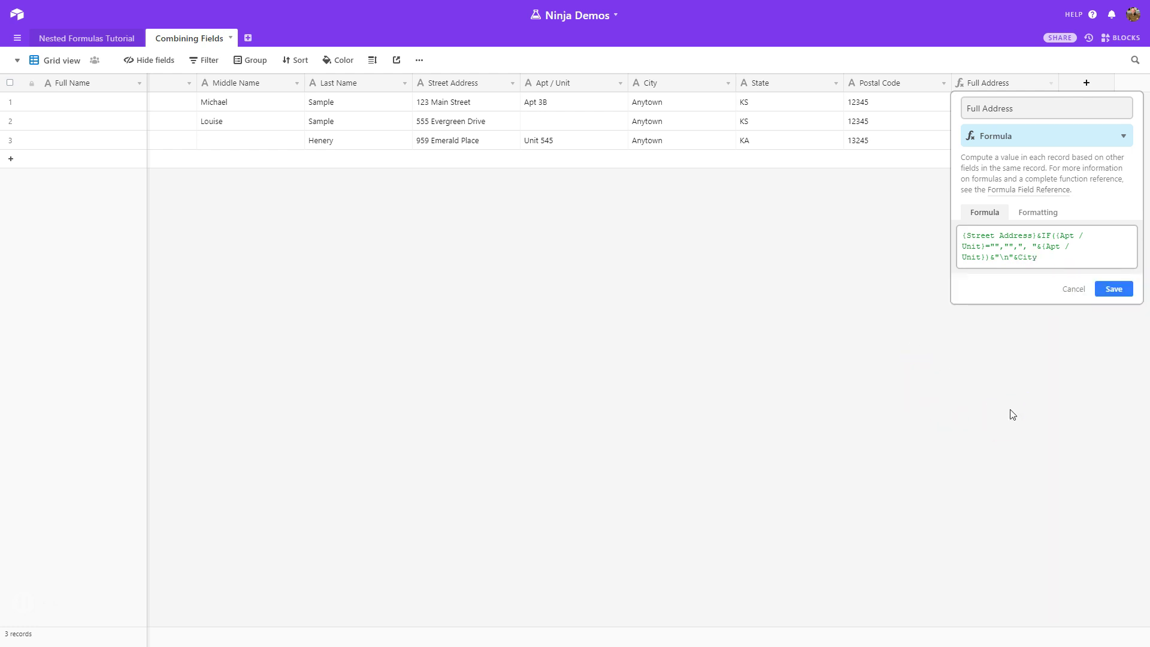
- Append the state and postal code to the Full Address formula with &", "&State&" "&{Postal Code}
{"action": "type", "text": "&"}
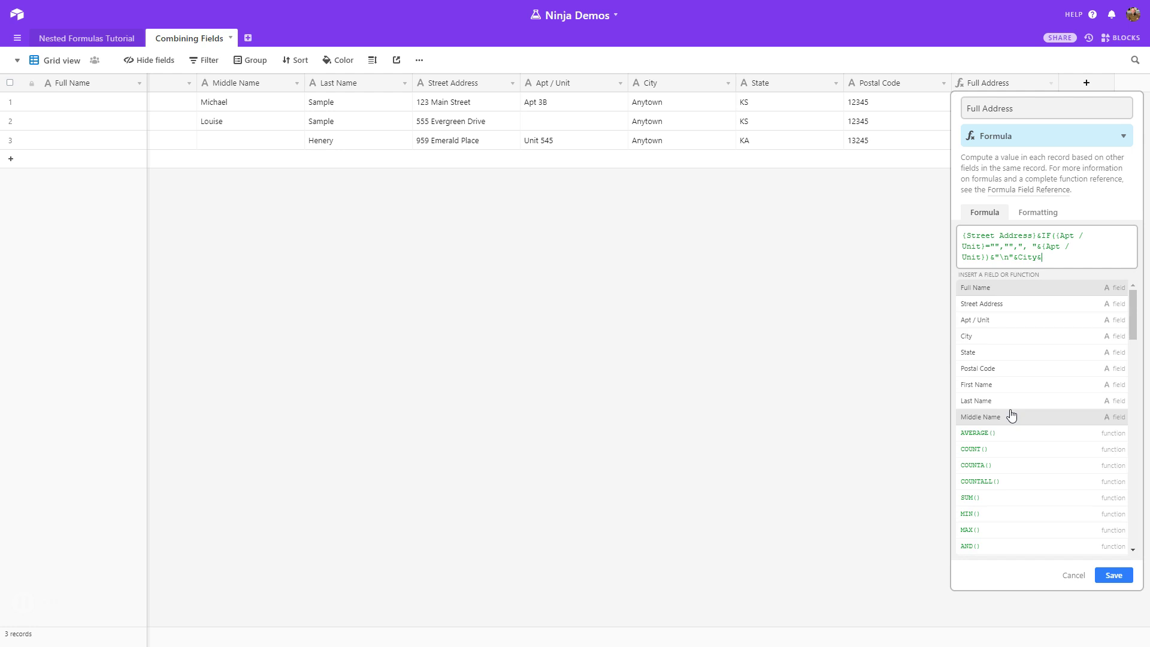
{"action": "type", "text": "\""}
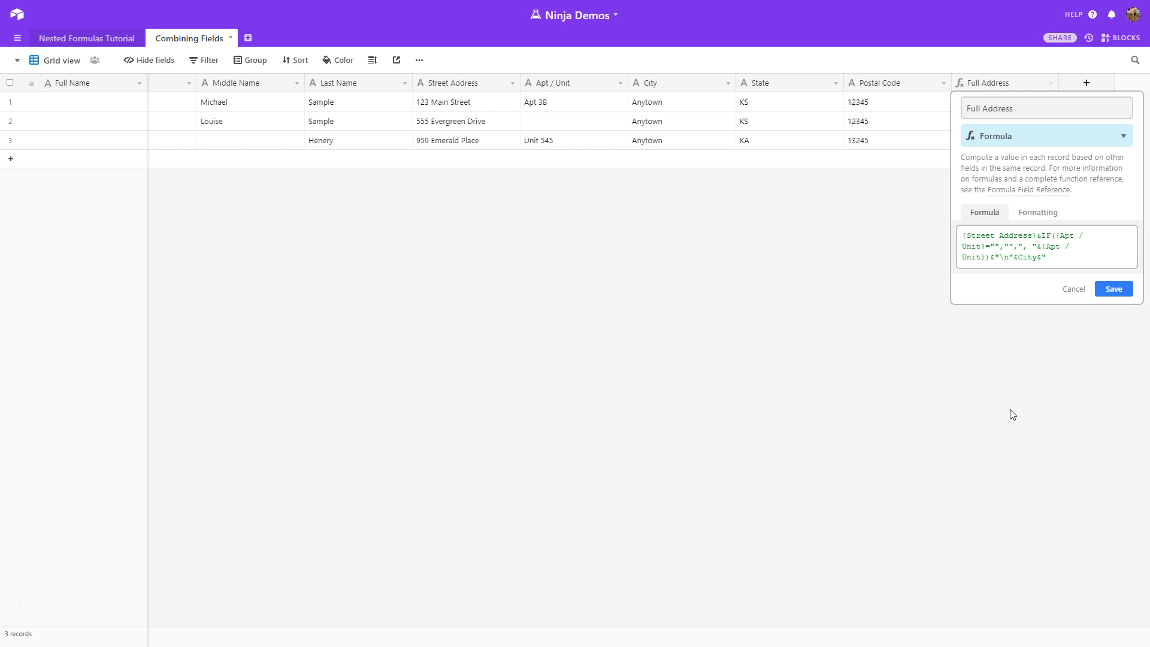
{"action": "type", "text": ", \""}
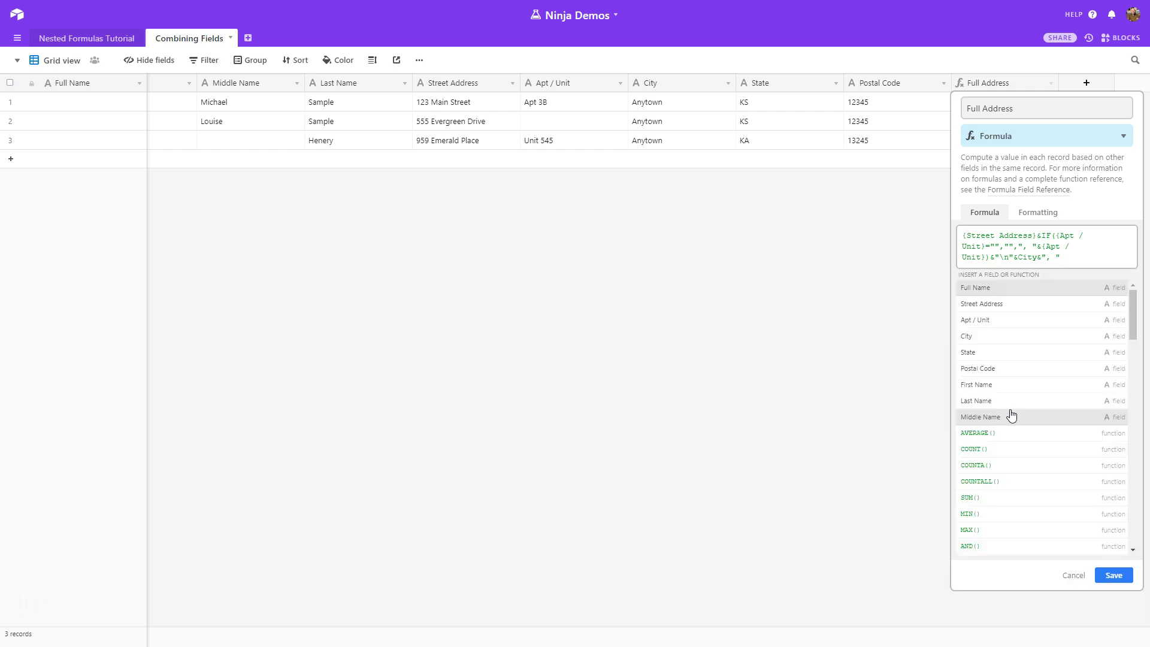
{"action": "type", "text": "&St"}
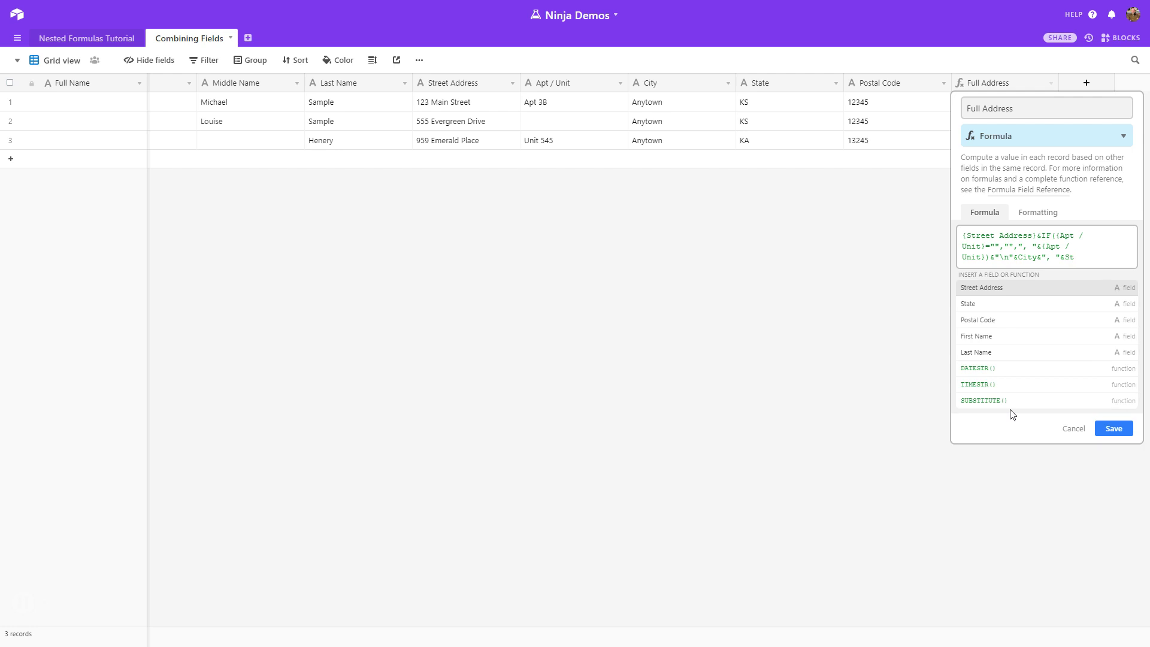
{"action": "left_click", "coordinate": [991, 304]}
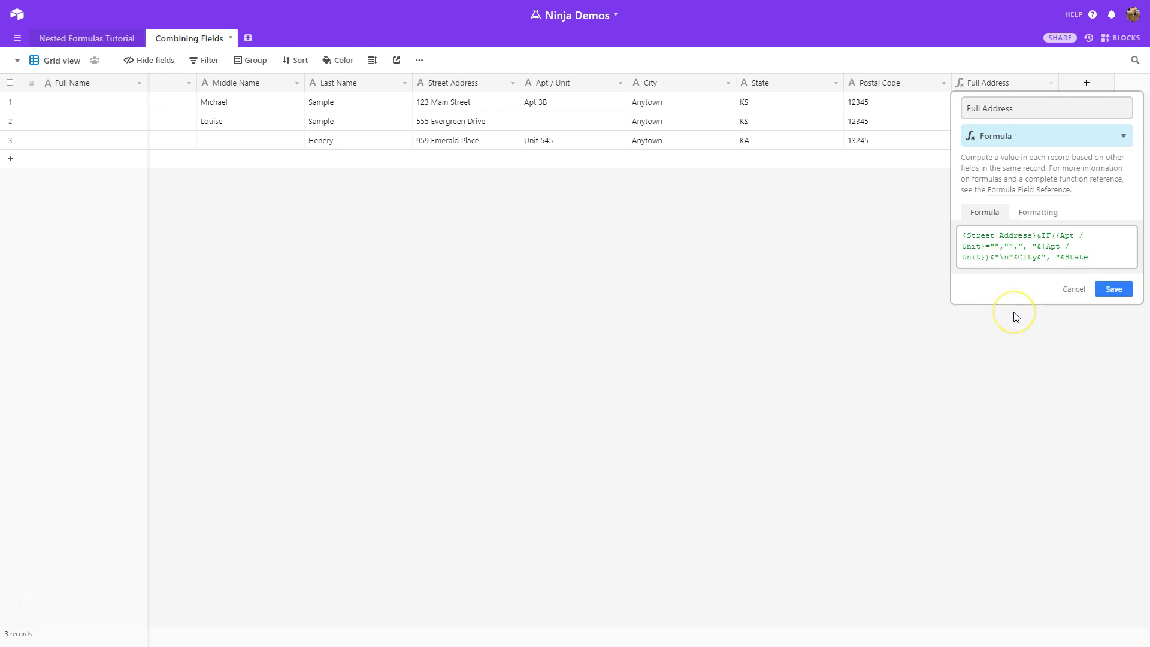
{"action": "type", "text": "&\" \""}
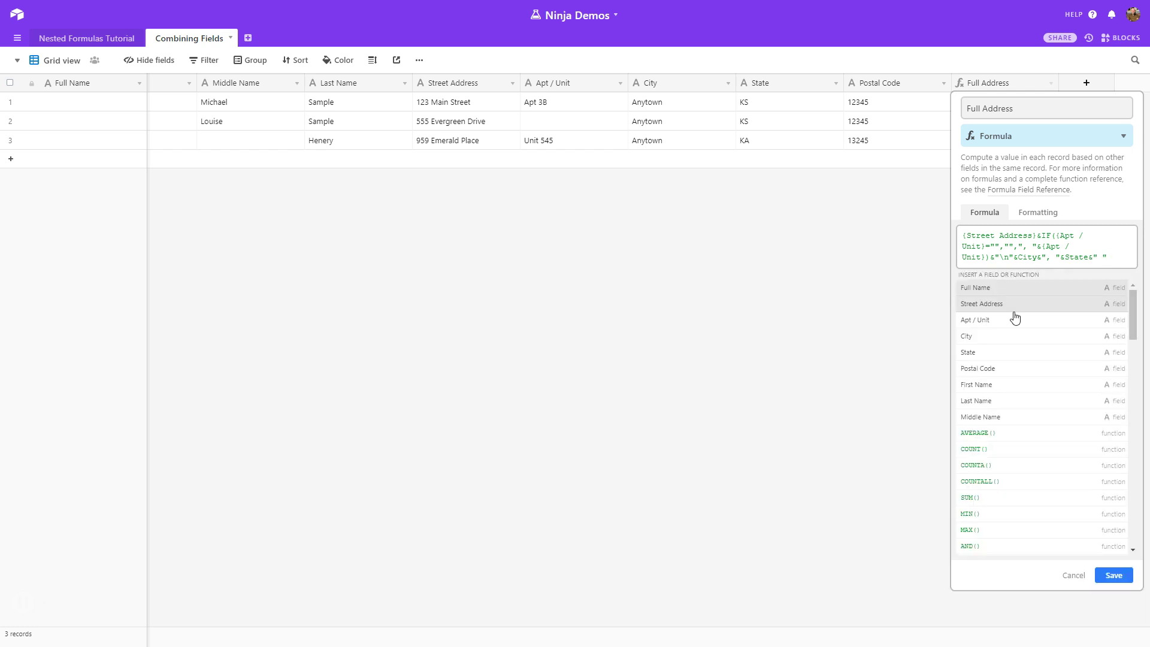
{"action": "type", "text": "&{Pos"}
{"action": "left_click", "coordinate": [1007, 290]}
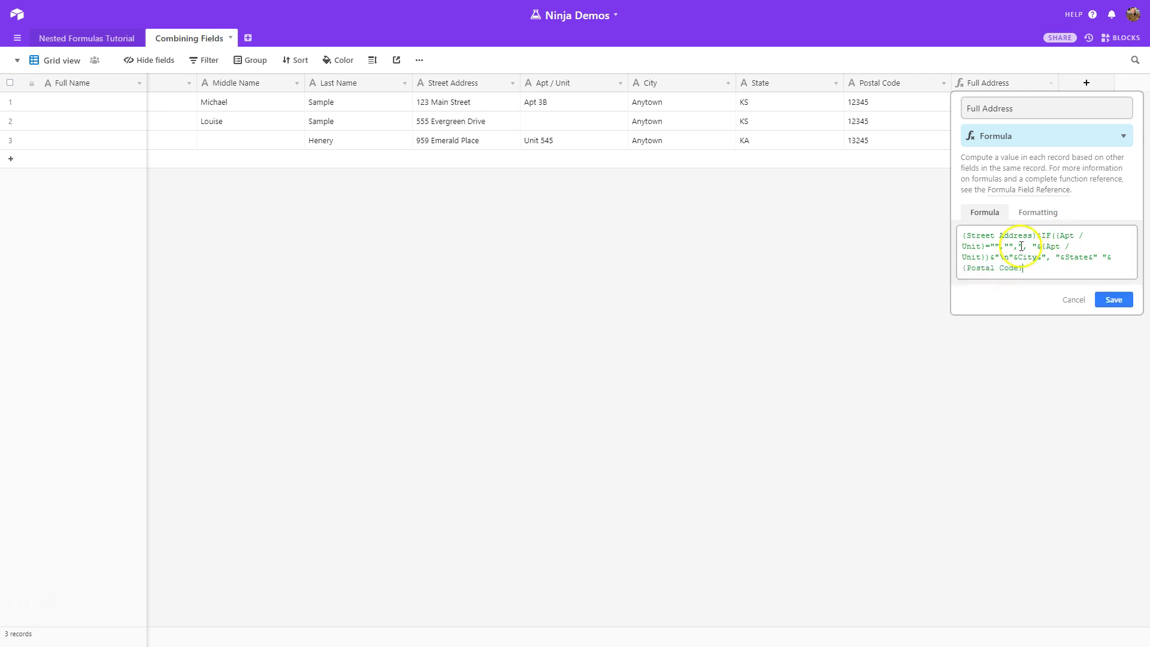
- Save the Full Address formula and expand the Full Address cells of the third and second records to check the two-line layout
{"action": "left_click", "coordinate": [1114, 300]}
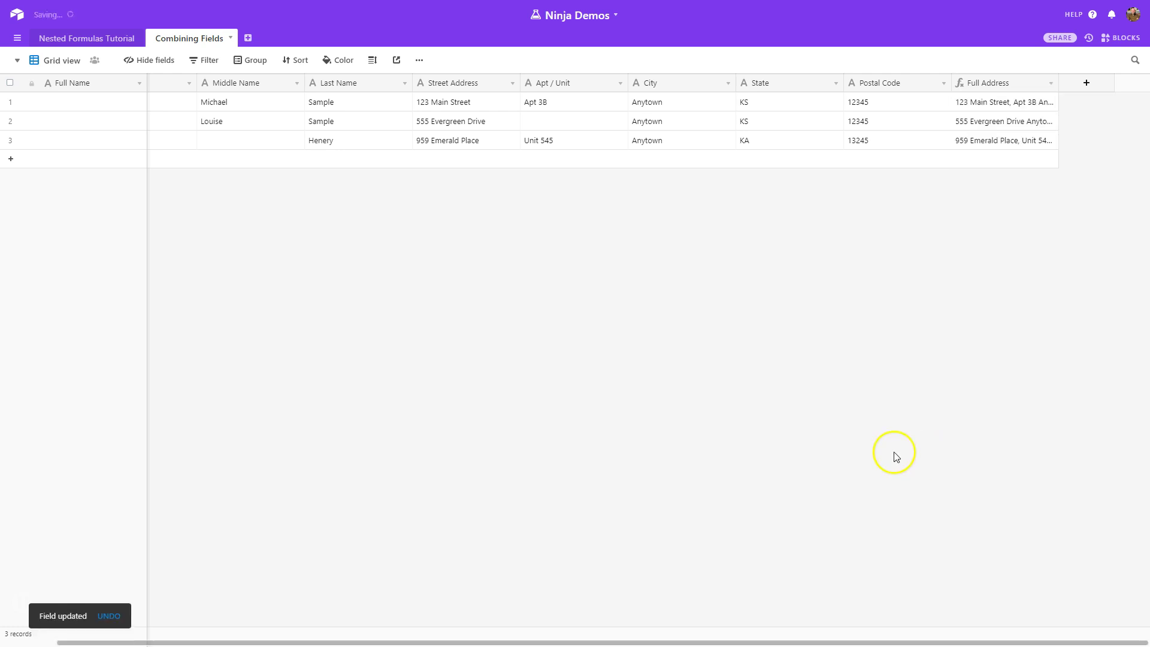
{"action": "left_click", "coordinate": [1040, 144]}
{"action": "left_click", "coordinate": [1051, 139]}
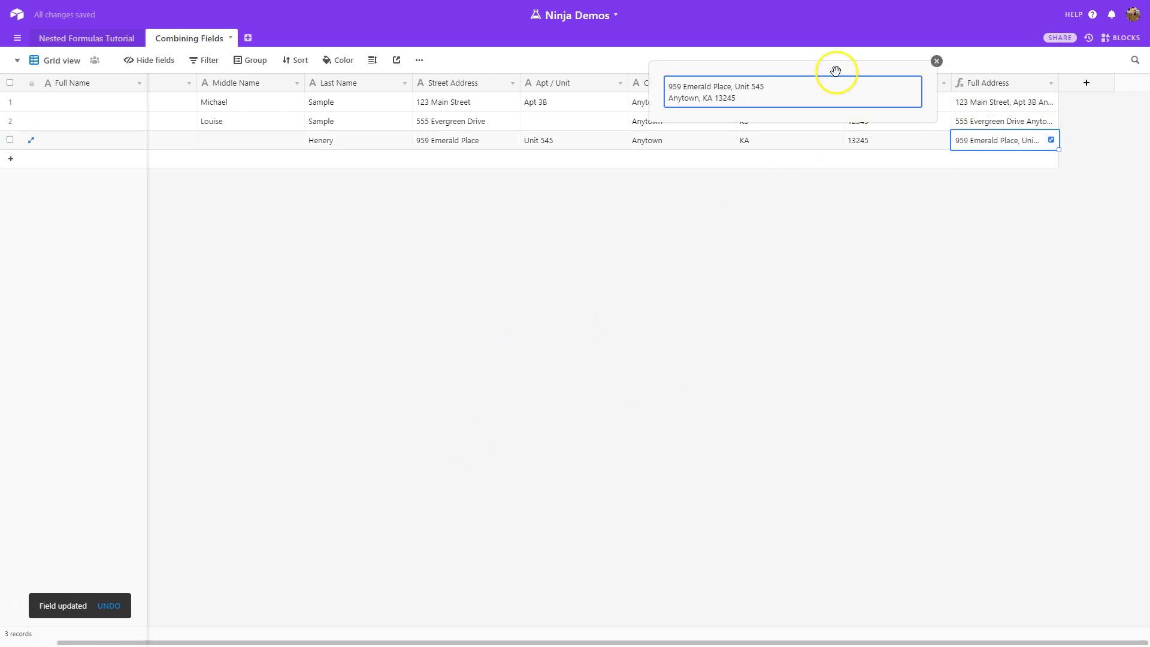
{"action": "left_click", "coordinate": [937, 61]}
{"action": "left_click", "coordinate": [983, 101]}
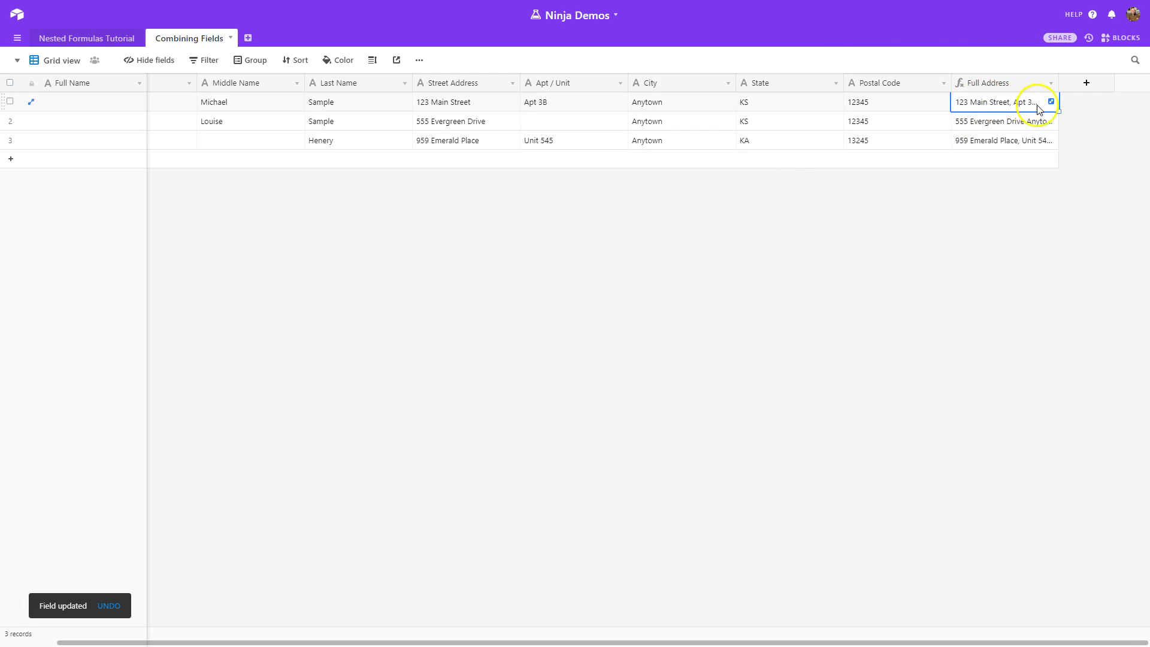
{"action": "left_click", "coordinate": [1035, 121]}
{"action": "left_click", "coordinate": [1053, 123]}
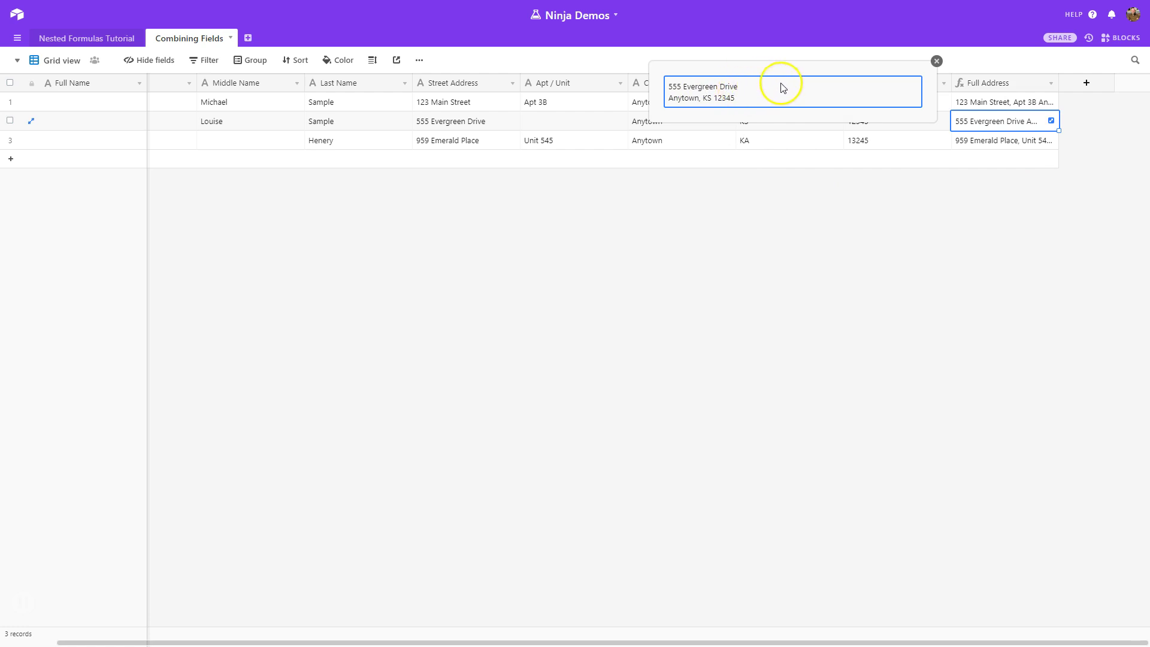
{"action": "left_click", "coordinate": [937, 61]}
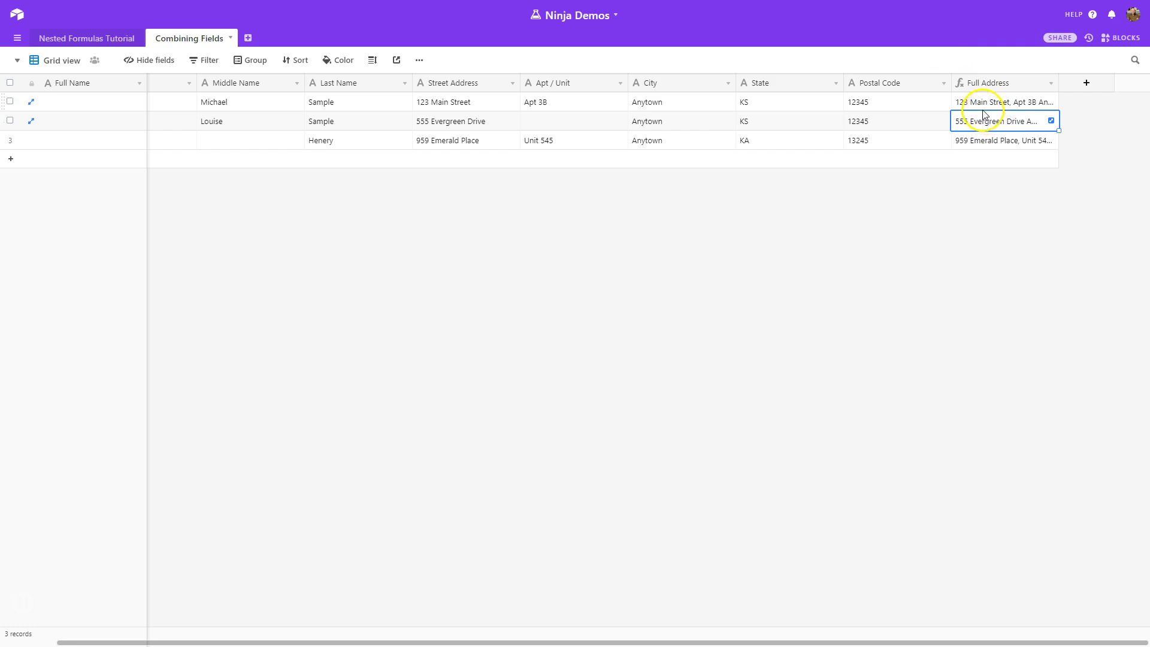
{"action": "left_click", "coordinate": [803, 255]}
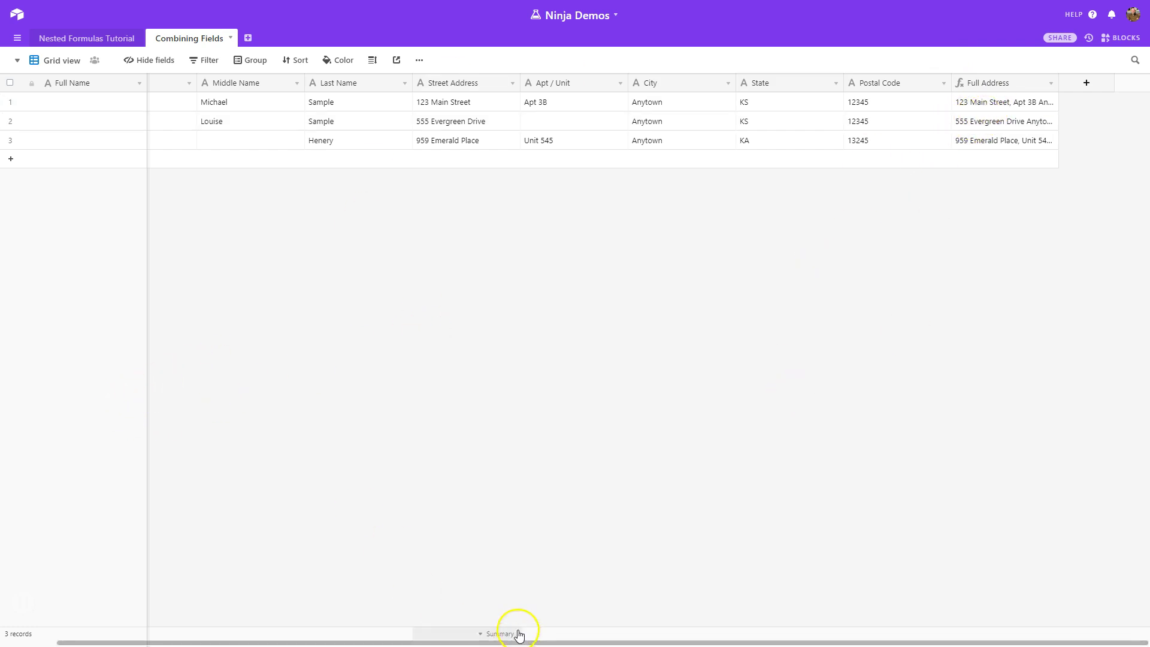
- Review the First Name, Middle Name and Last Name cells of the first record
{"action": "left_click_drag", "start_coordinate": [526, 644], "coordinate": [451, 644]}
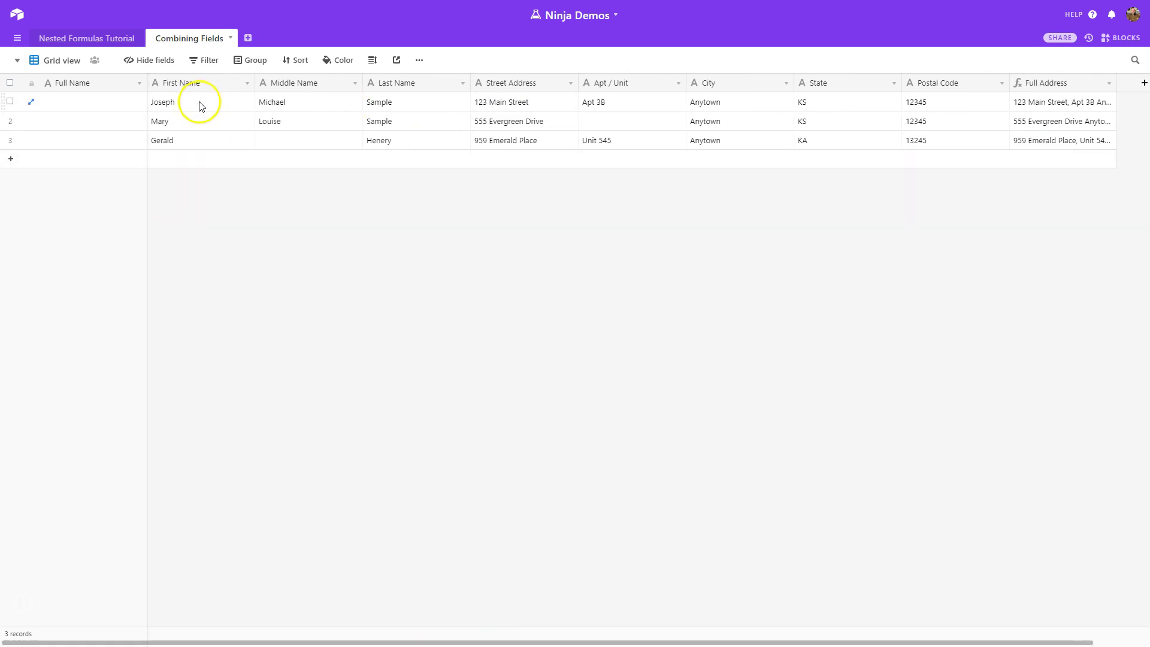
{"action": "left_click", "coordinate": [284, 106]}
{"action": "left_click", "coordinate": [397, 107]}
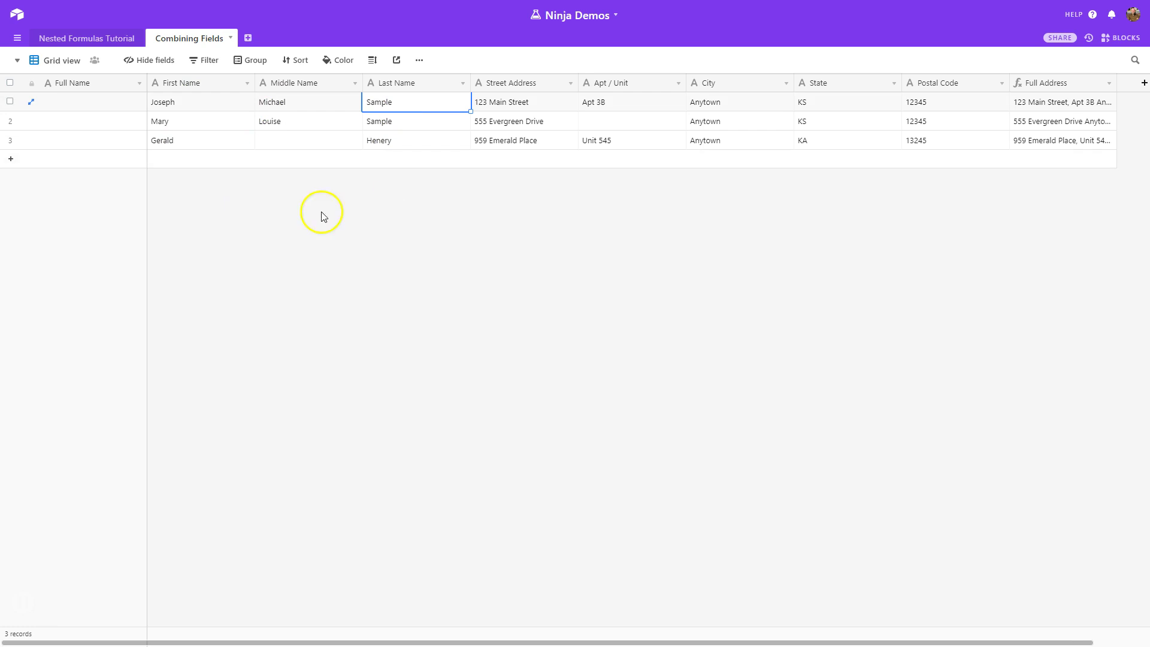
{"action": "left_click", "coordinate": [185, 112]}
{"action": "left_click", "coordinate": [272, 107]}
{"action": "left_click", "coordinate": [385, 107]}
{"action": "left_click", "coordinate": [362, 254]}
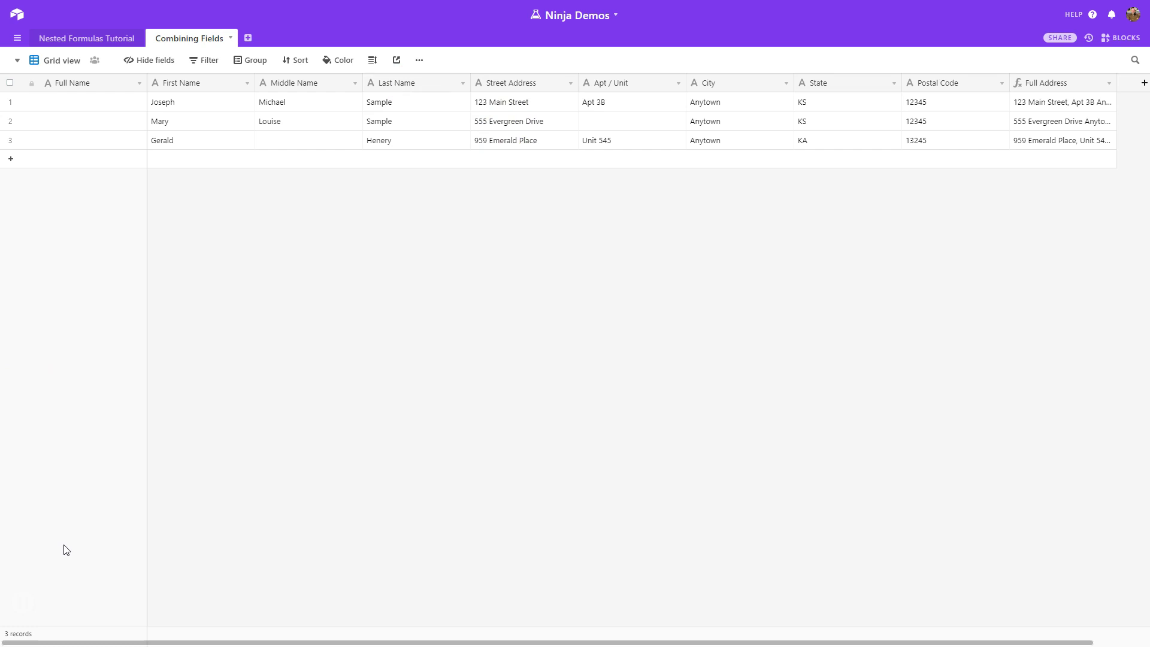
{"action": "left_click", "coordinate": [182, 103]}
{"action": "left_click", "coordinate": [348, 363]}
- Change the field type of the primary Full Name field to Formula
{"action": "left_click", "coordinate": [83, 101]}
{"action": "left_click", "coordinate": [139, 82]}
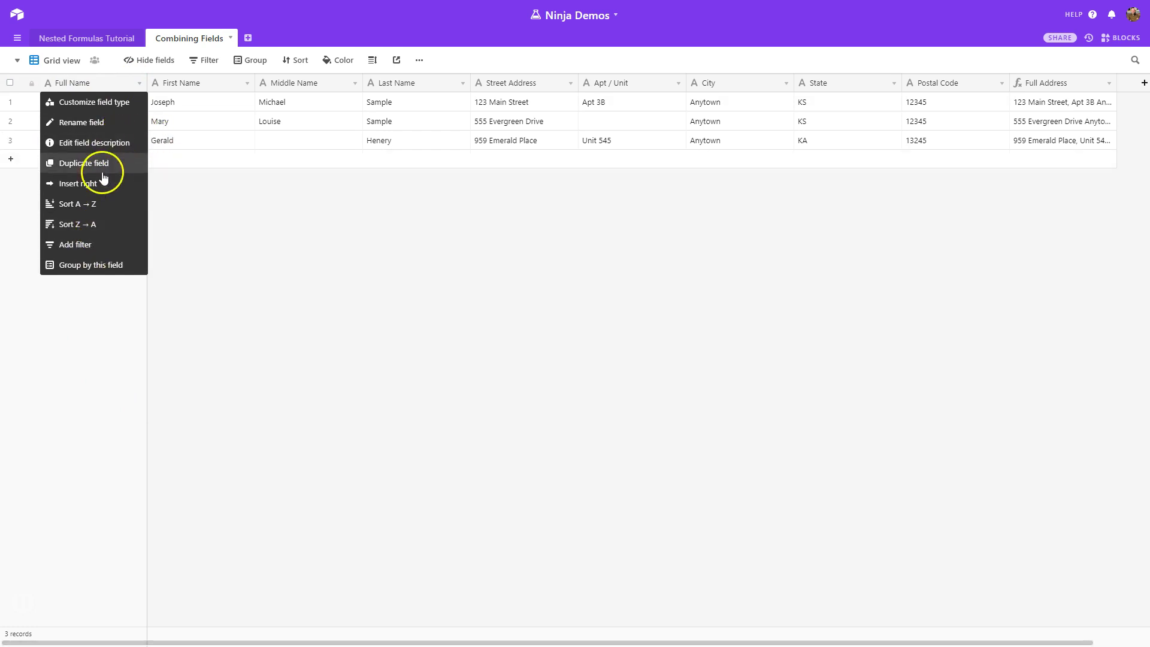
{"action": "left_click", "coordinate": [96, 101]}
{"action": "left_click", "coordinate": [116, 160]}
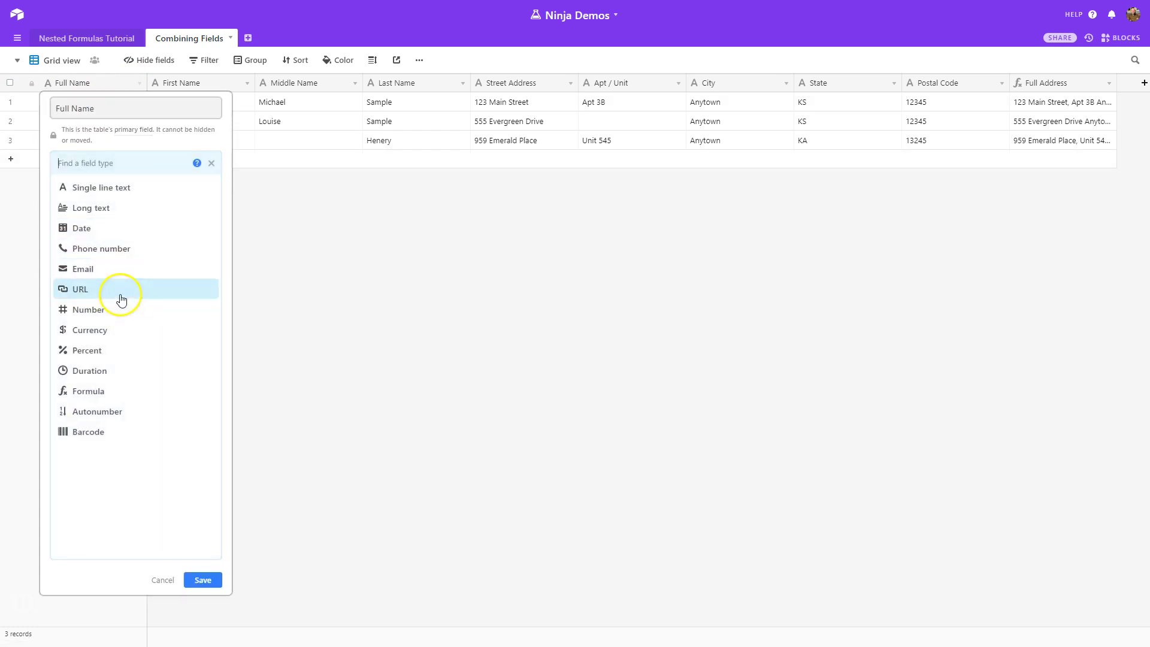
{"action": "left_click", "coordinate": [102, 391]}
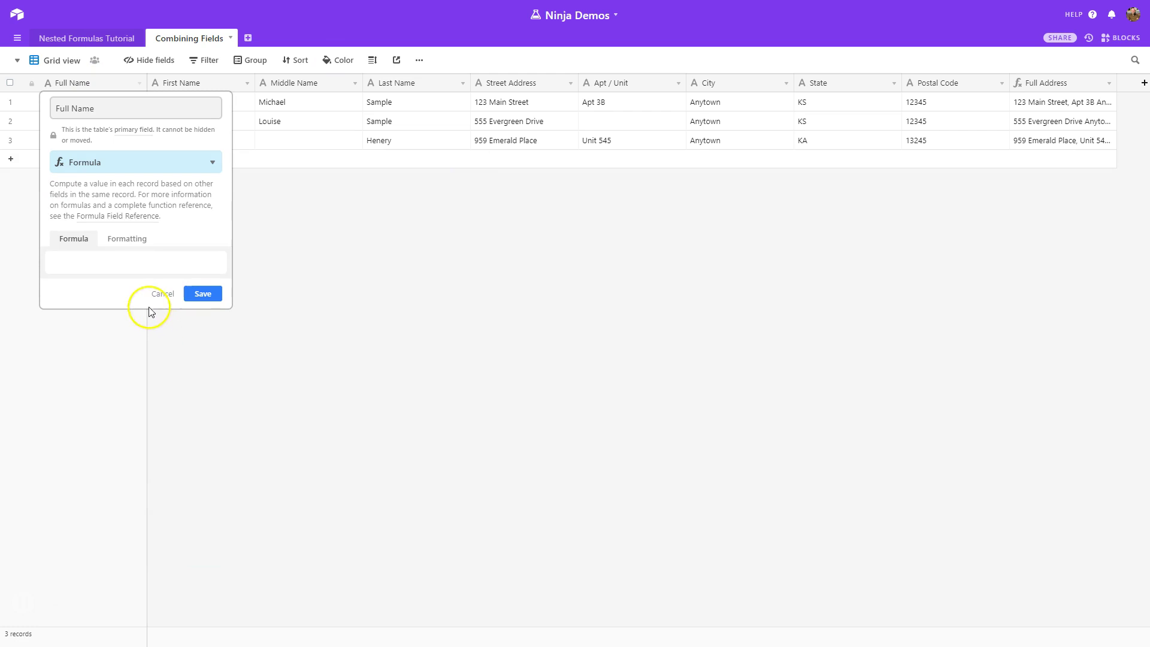
- Enter {First Name}&" "&{Last Name} as the Full Name formula and save the field
{"action": "left_click", "coordinate": [134, 264]}
{"action": "type", "text": "F"}
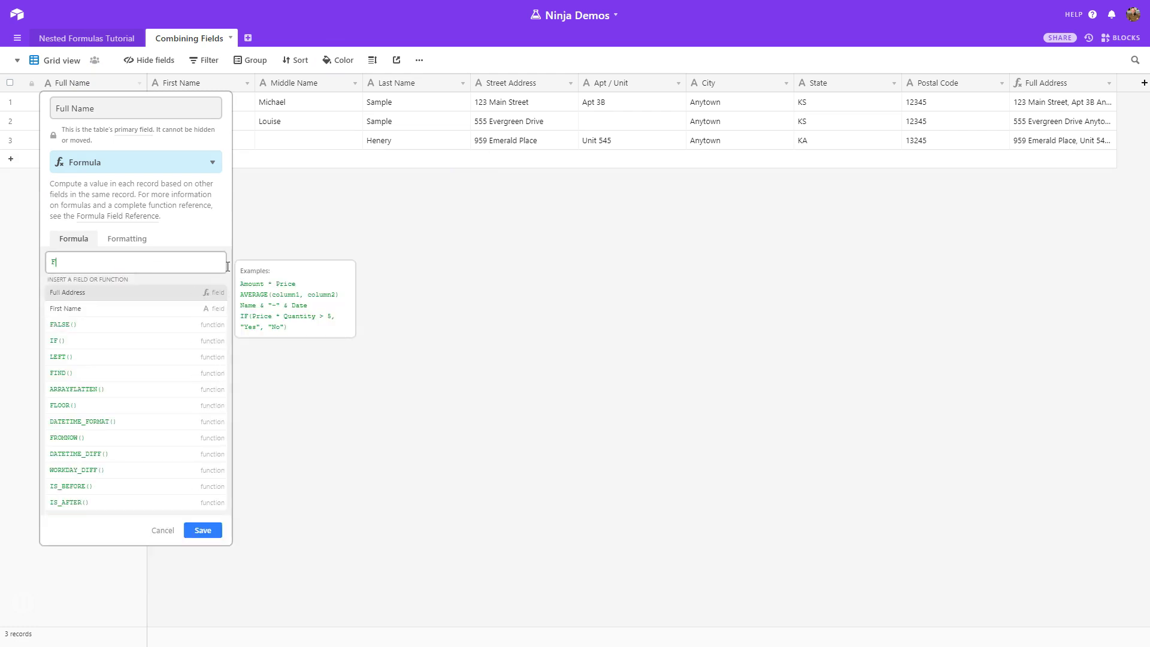
{"action": "type", "text": "irst"}
{"action": "left_click", "coordinate": [154, 292]}
{"action": "type", "text": "&"}
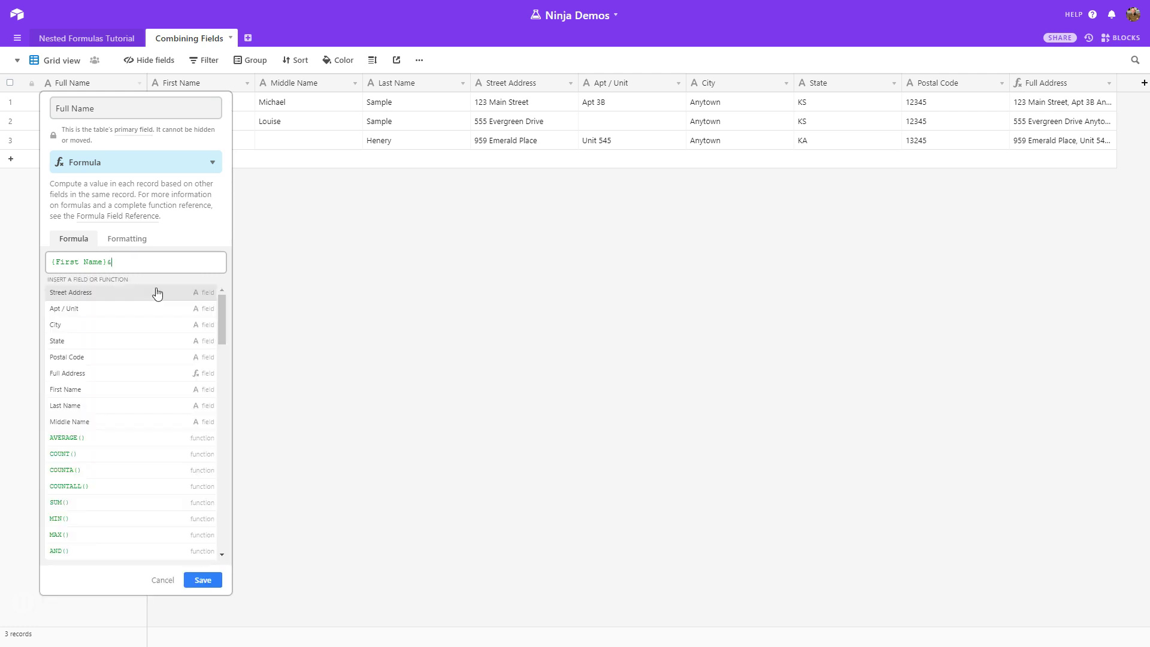
{"action": "type", "text": "\" \"&Las"}
{"action": "left_click", "coordinate": [157, 293]}
{"action": "left_click", "coordinate": [198, 293]}
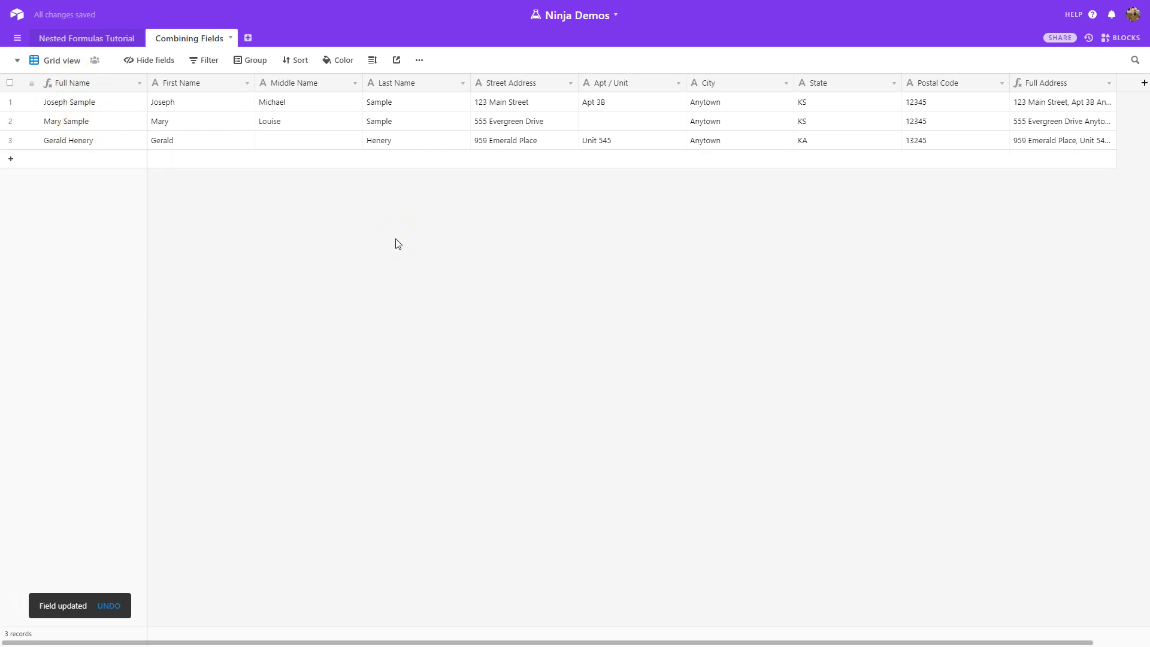
- Check the Middle Name cells and insert a Formula field named Middle Initial directly after the Middle Name field
{"action": "left_click", "coordinate": [298, 104]}
{"action": "left_click", "coordinate": [303, 119]}
{"action": "left_click", "coordinate": [306, 136]}
{"action": "left_click", "coordinate": [318, 189]}
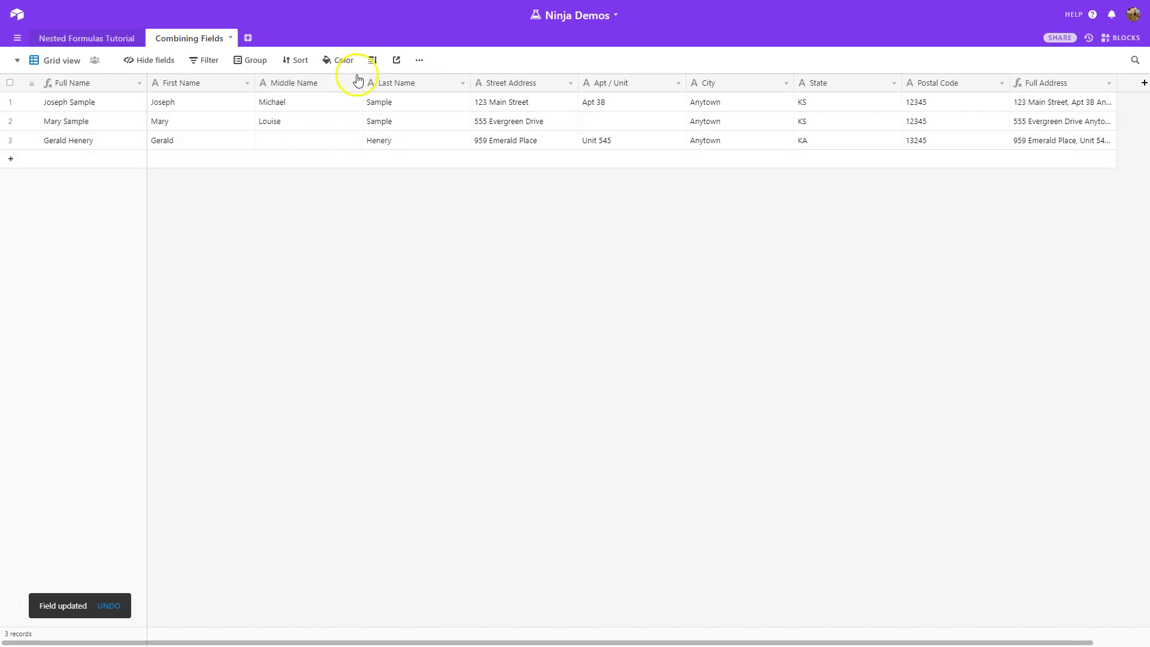
{"action": "left_click", "coordinate": [355, 83]}
{"action": "left_click", "coordinate": [299, 204]}
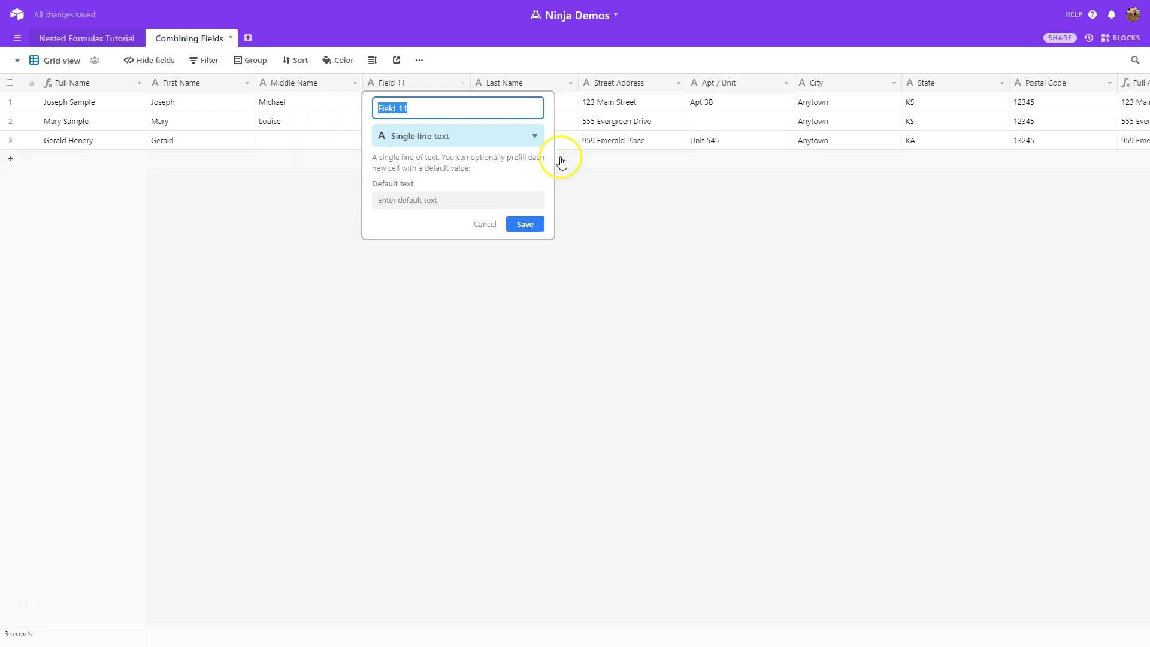
{"action": "type", "text": "Middle Initial"}
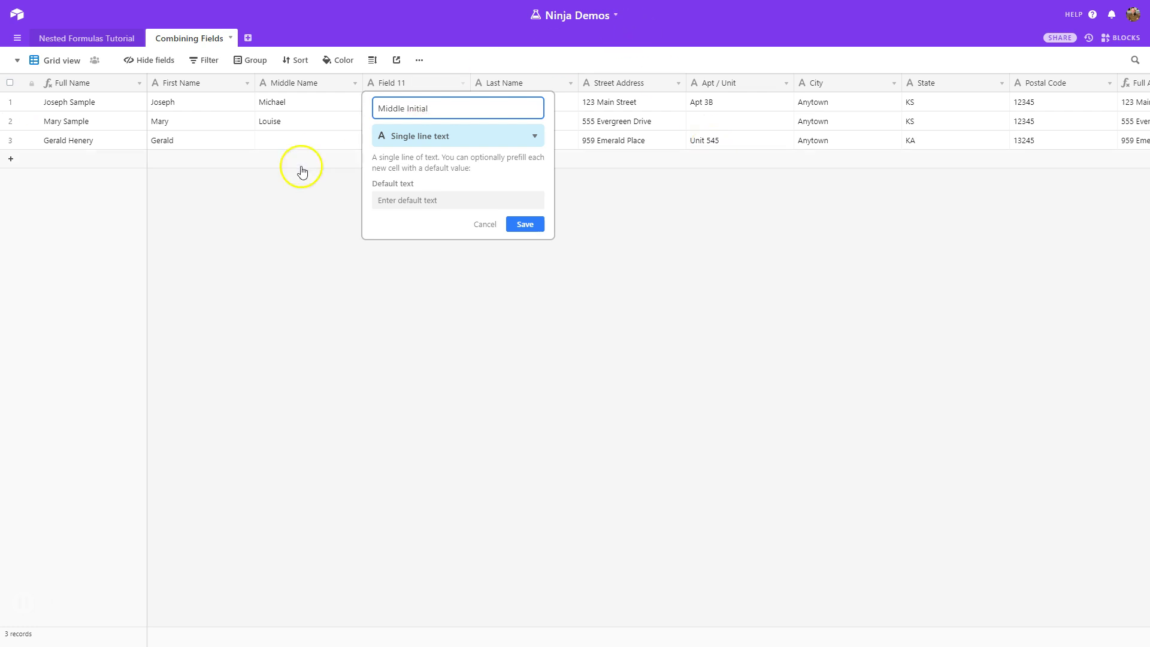
{"action": "left_click", "coordinate": [412, 136]}
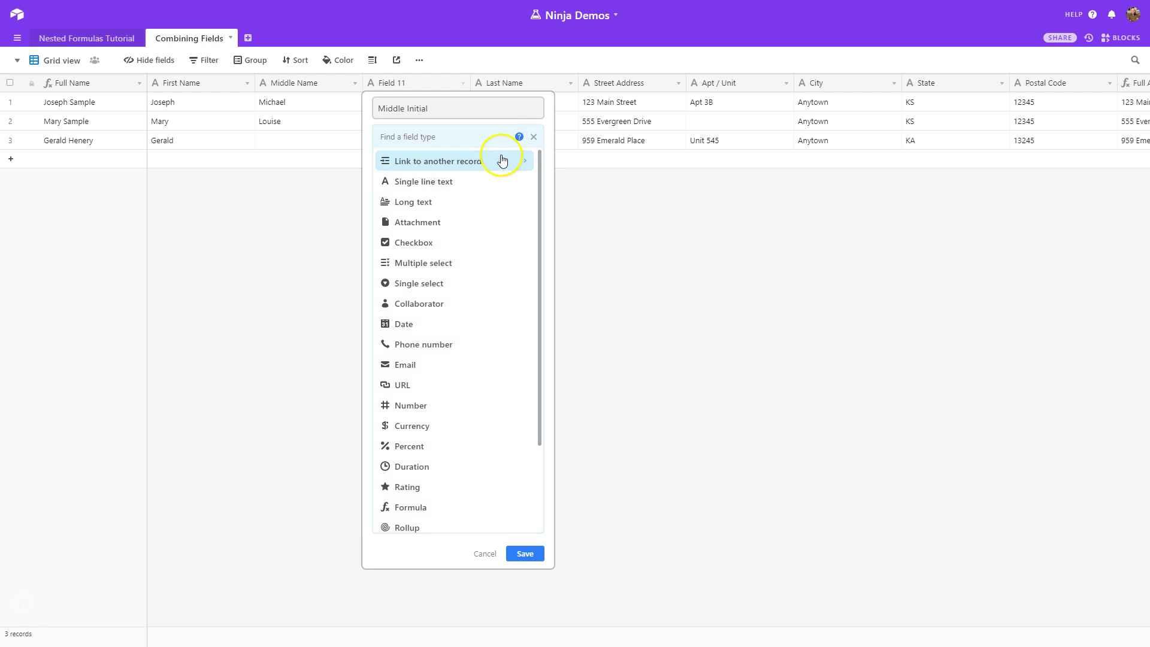
{"action": "left_click", "coordinate": [433, 510]}
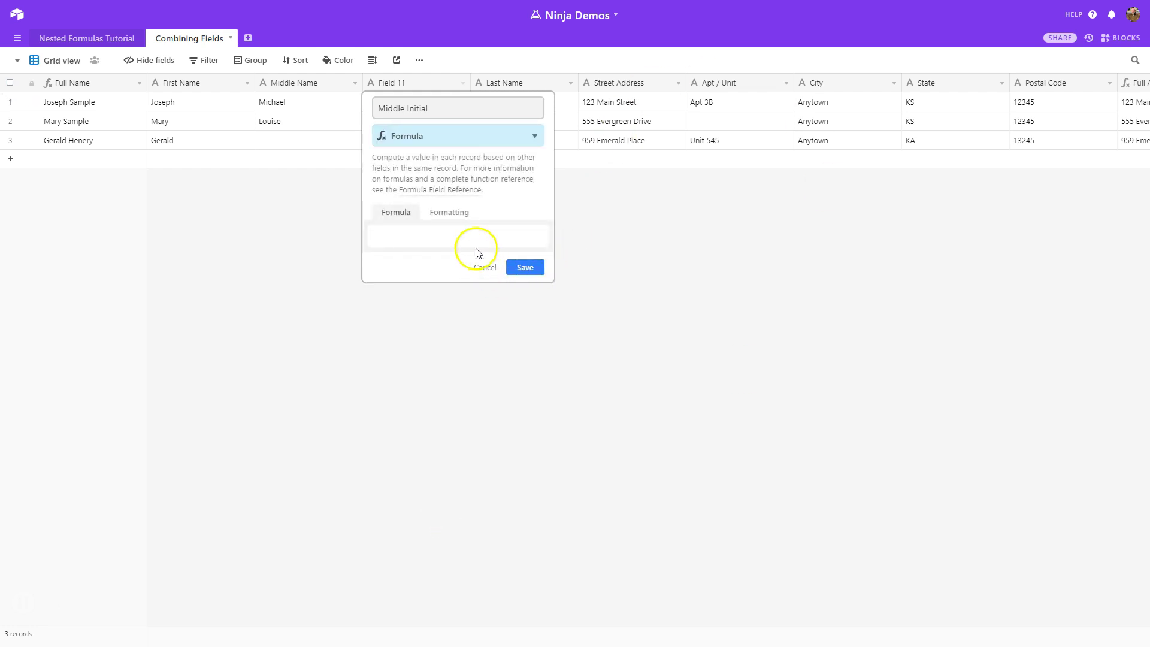
- Insert the LEFT() function into the Middle Initial formula and examine its syntax example
{"action": "left_click", "coordinate": [463, 233]}
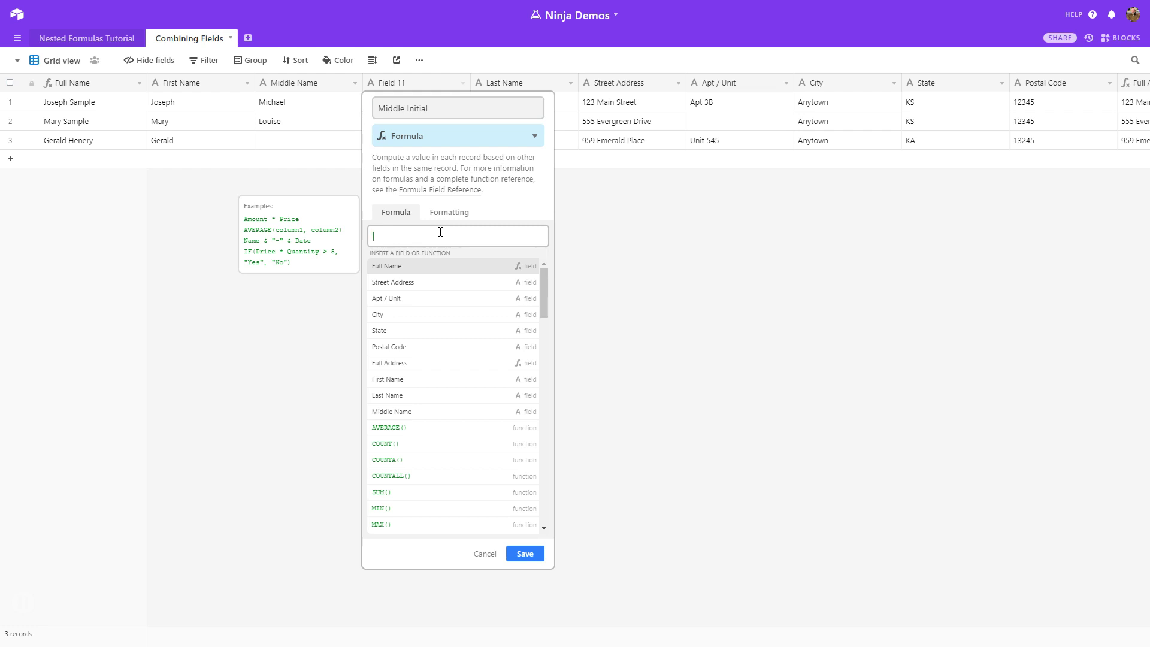
{"action": "type", "text": "LEFT"}
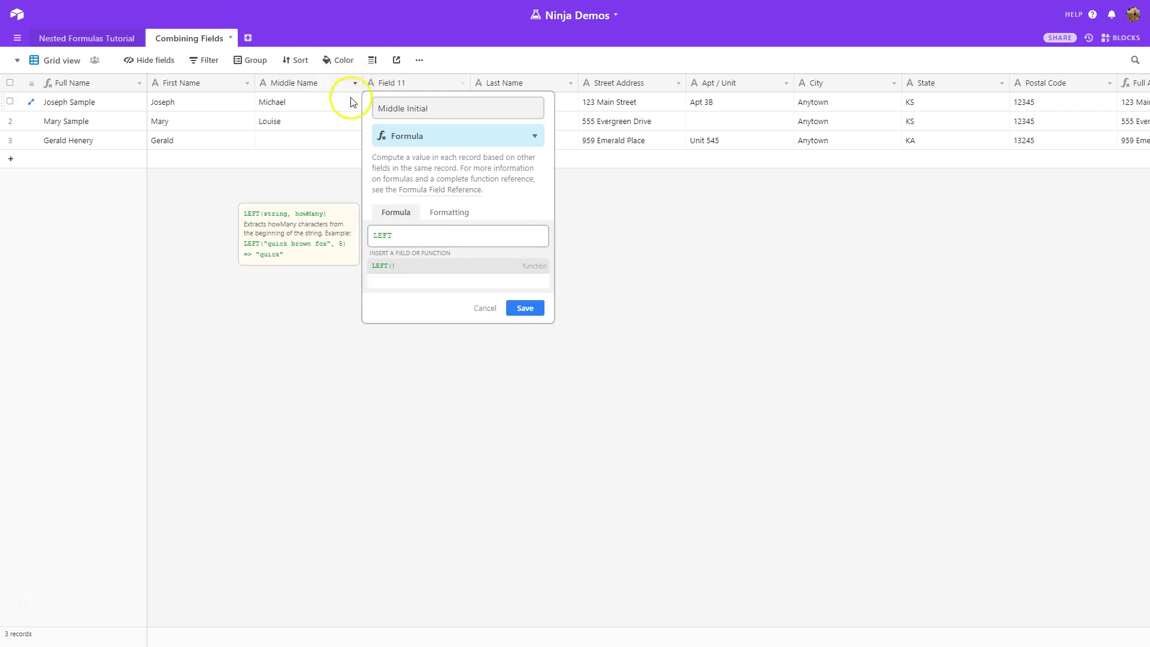
{"action": "left_click", "coordinate": [393, 268]}
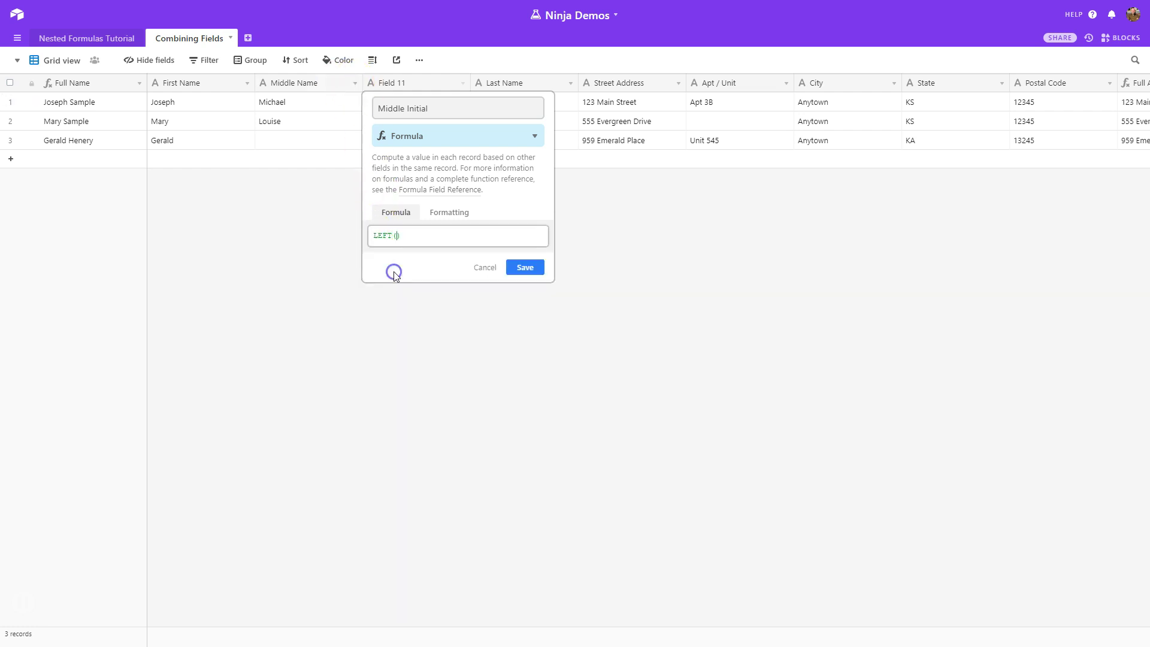
{"action": "left_click", "coordinate": [396, 237]}
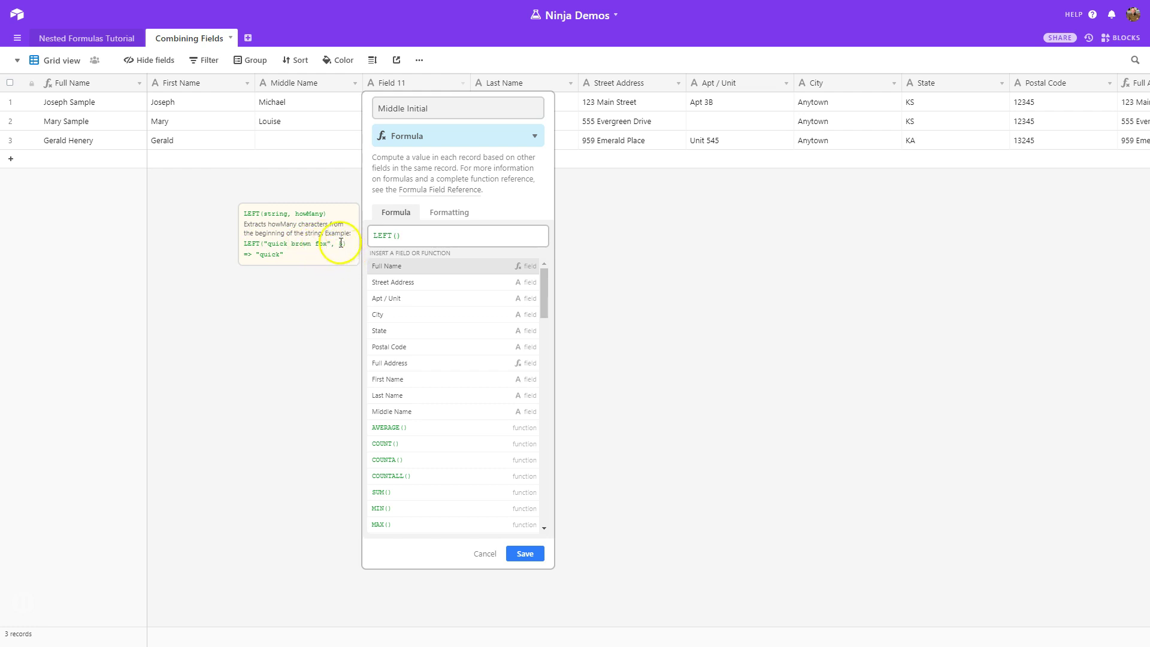
{"action": "left_click_drag", "start_coordinate": [264, 244], "coordinate": [303, 247]}
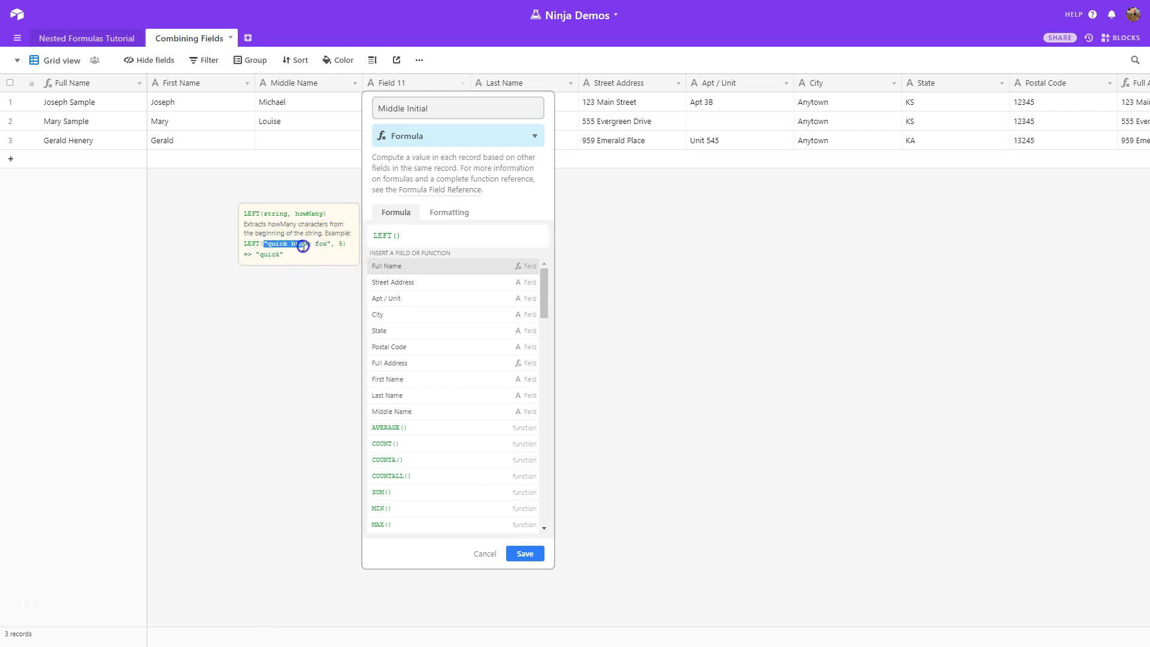
{"action": "left_click", "coordinate": [395, 236]}
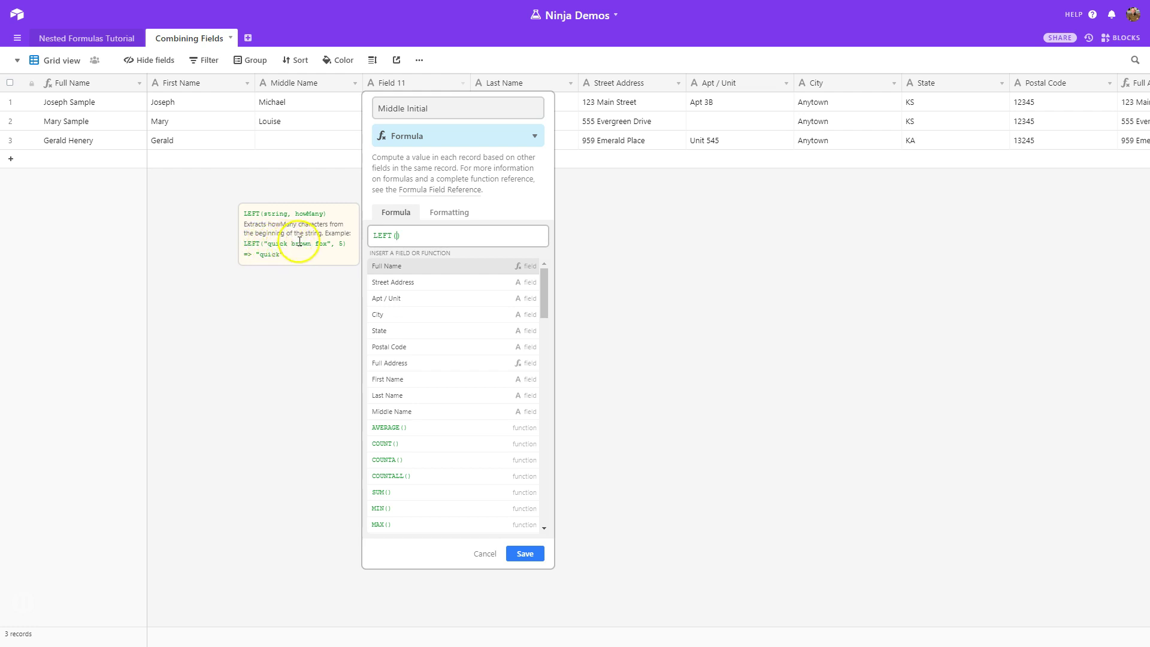
- Complete the formula as LEFT({Middle Name},1), save the field and check the Middle Initial cells of the first two records
{"action": "left_click", "coordinate": [396, 237]}
{"action": "type", "text": "Middle"}
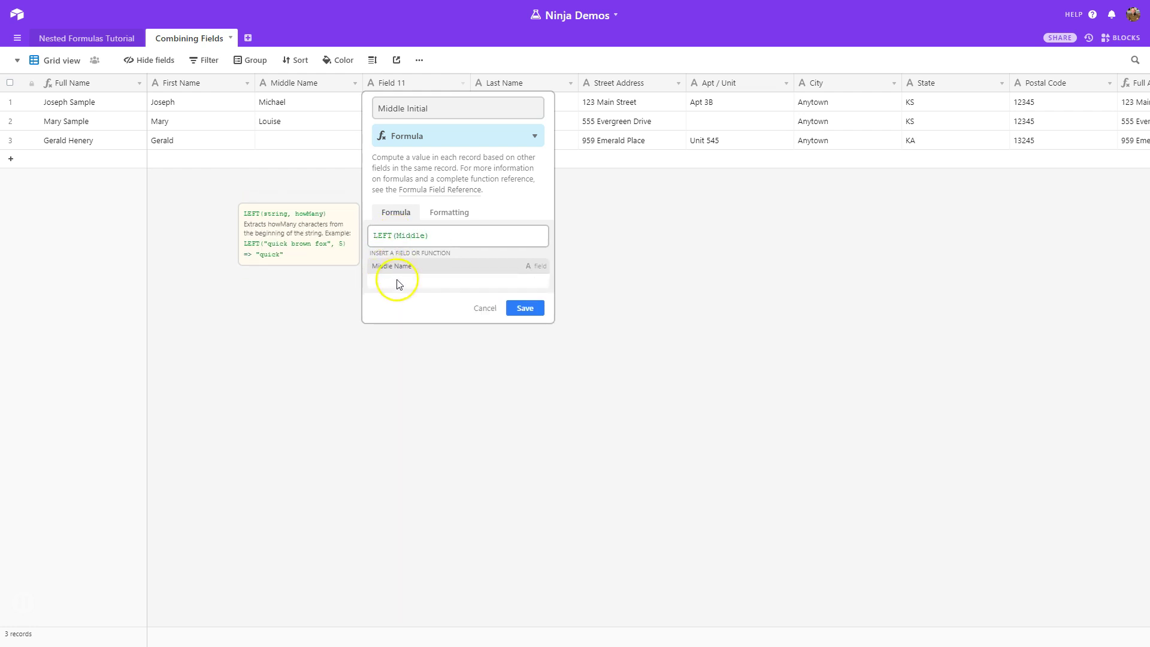
{"action": "left_click", "coordinate": [398, 269]}
{"action": "type", "text": ",1"}
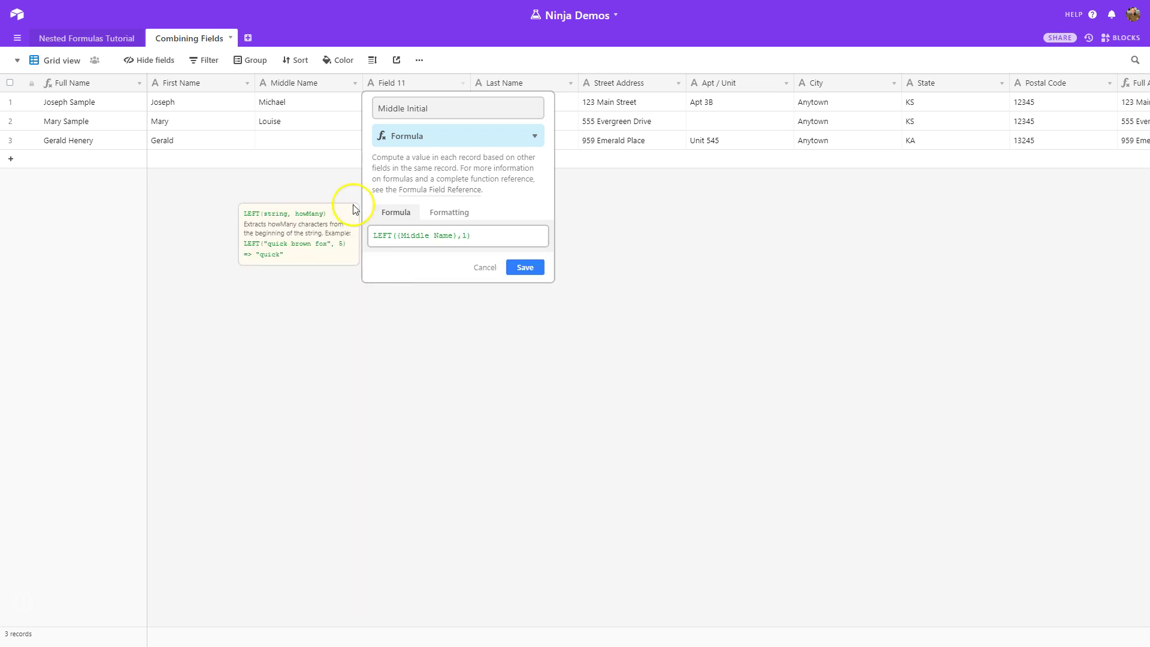
{"action": "left_click", "coordinate": [530, 269]}
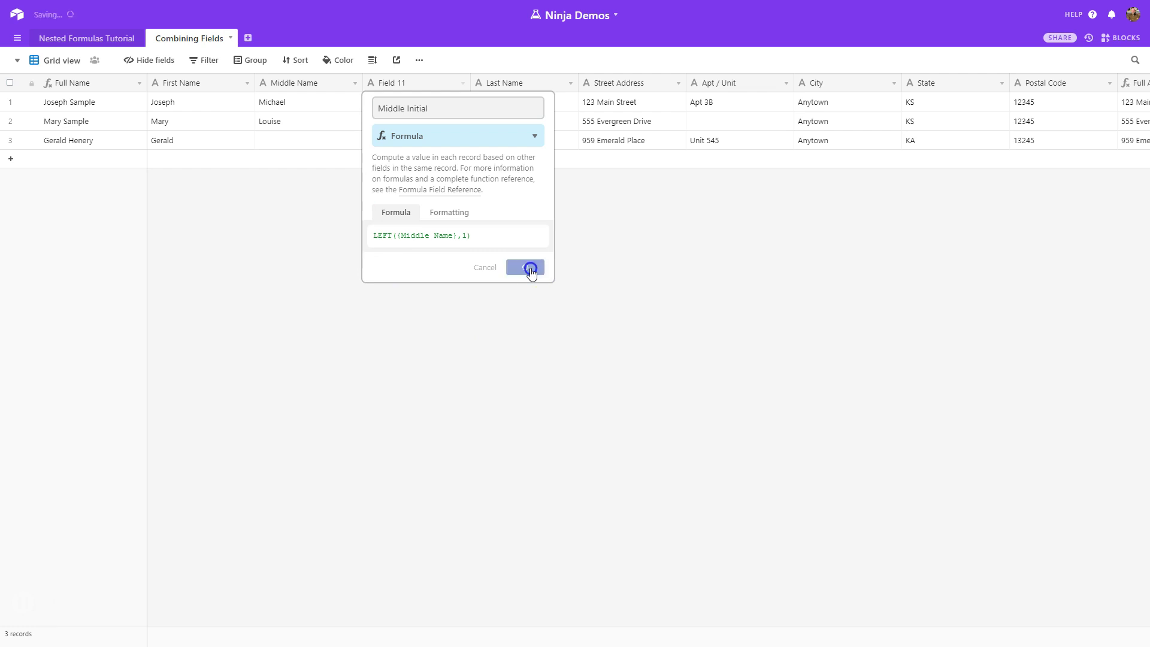
{"action": "left_click", "coordinate": [380, 103]}
{"action": "left_click", "coordinate": [383, 123]}
{"action": "left_click", "coordinate": [381, 248]}
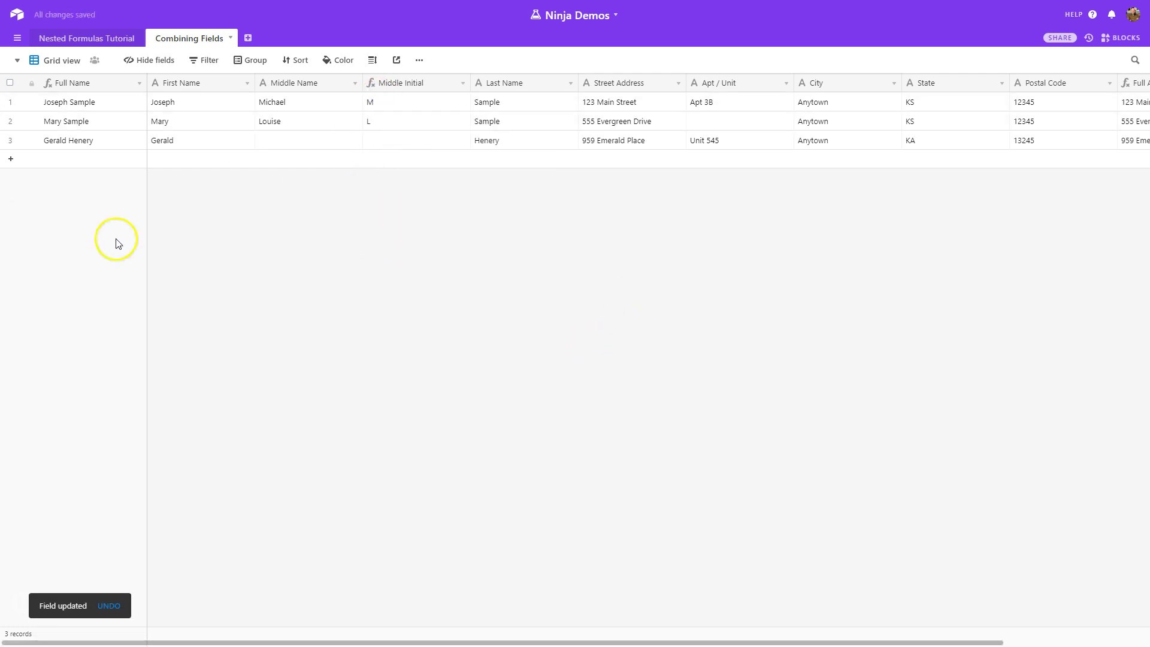
- Insert &" "&{Middle Initial} directly after {First Name} in the Full Name formula
{"action": "left_click", "coordinate": [139, 83]}
{"action": "left_click", "coordinate": [138, 106]}
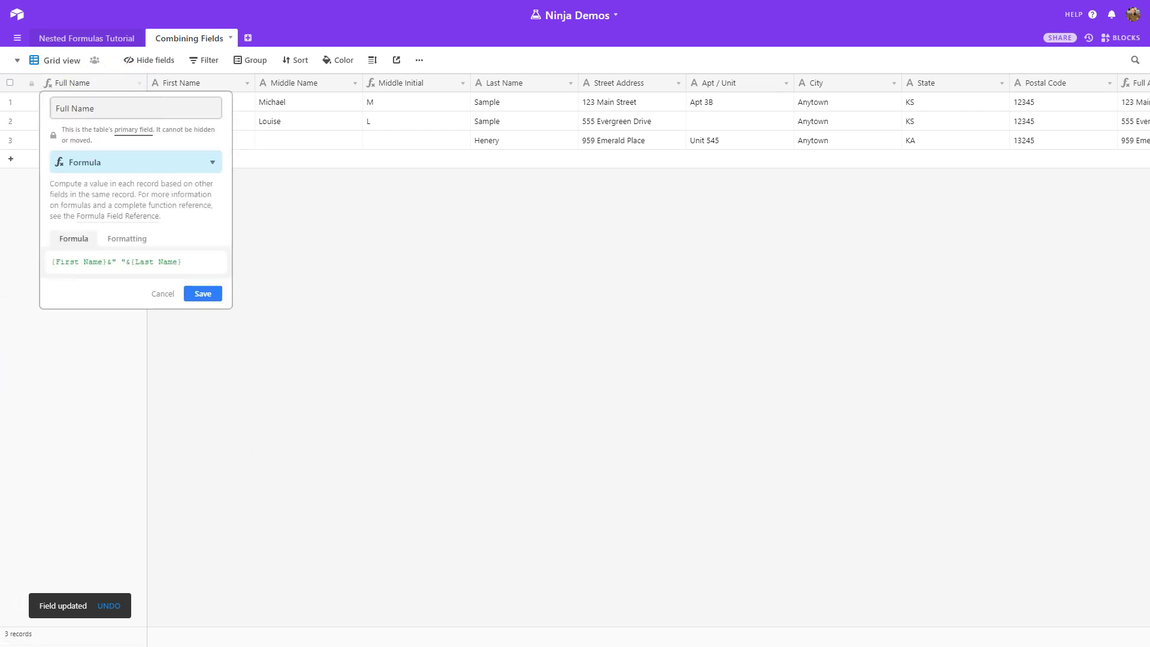
{"action": "left_click", "coordinate": [108, 257]}
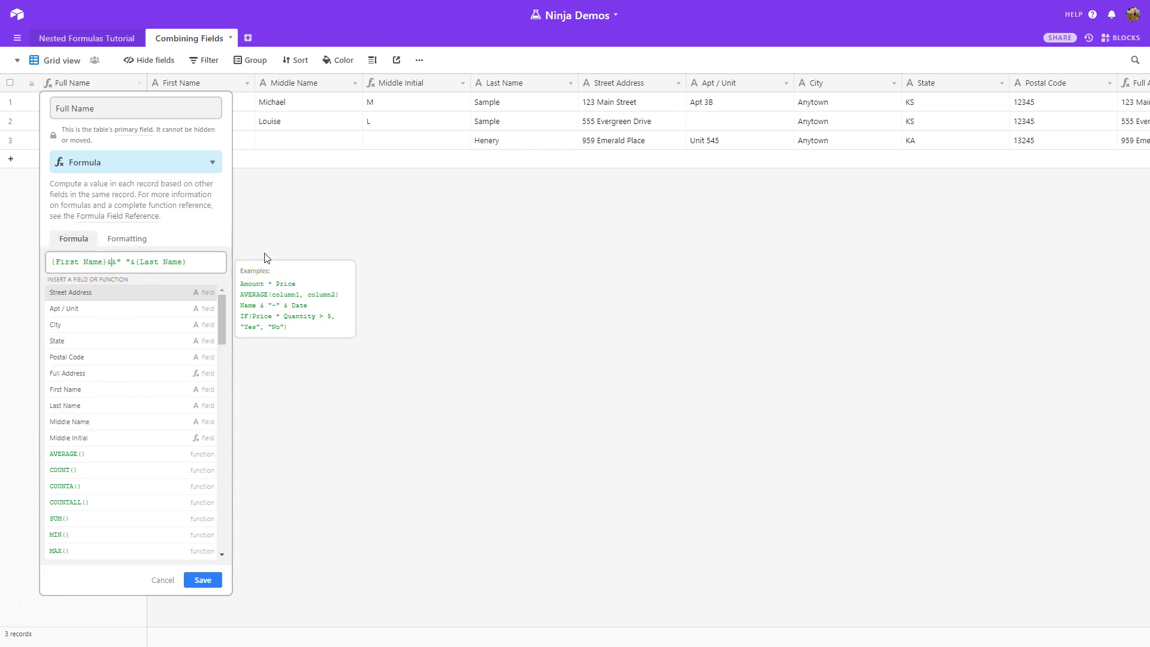
{"action": "type", "text": "&\" "}
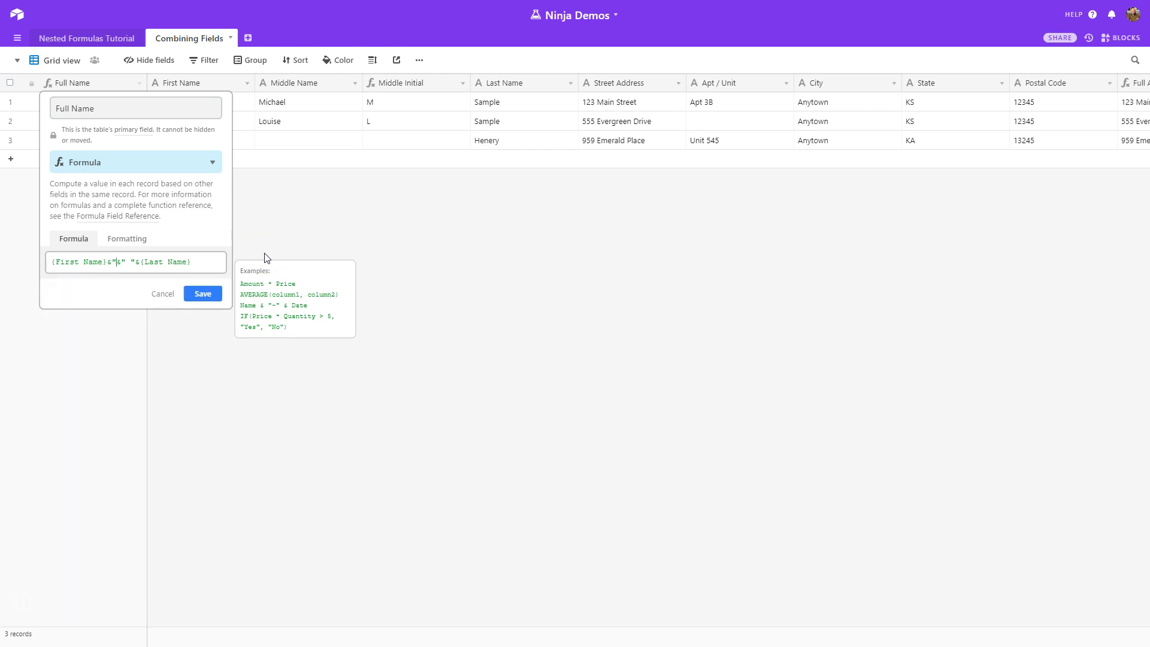
{"action": "type", "text": "\"&"}
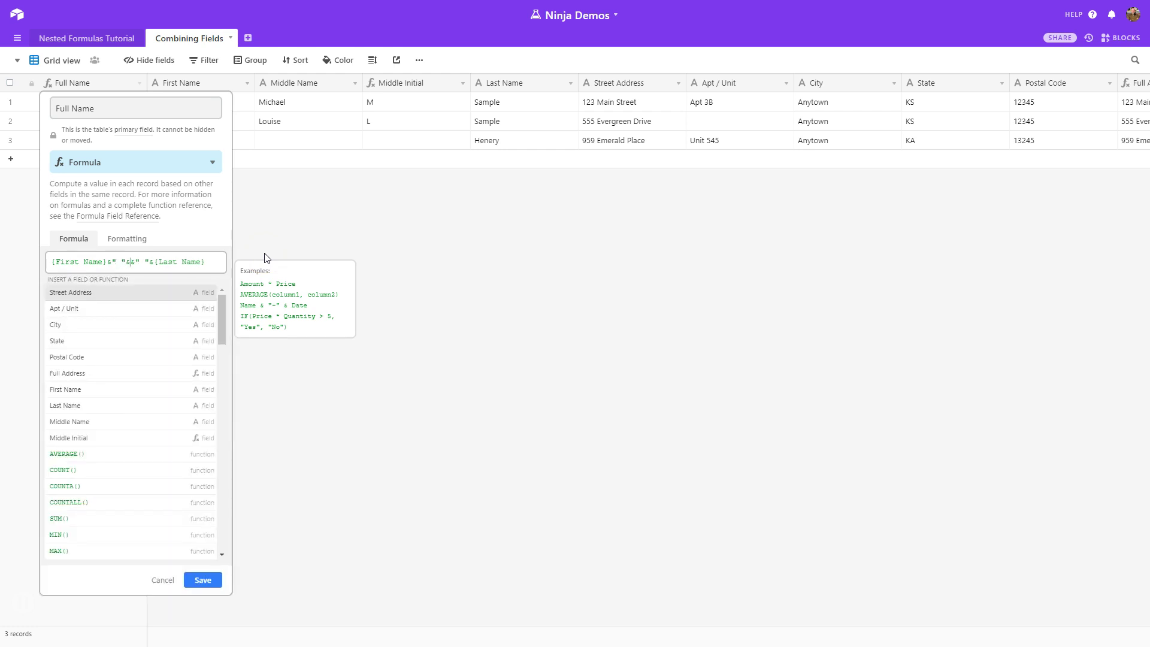
{"action": "type", "text": "Midd"}
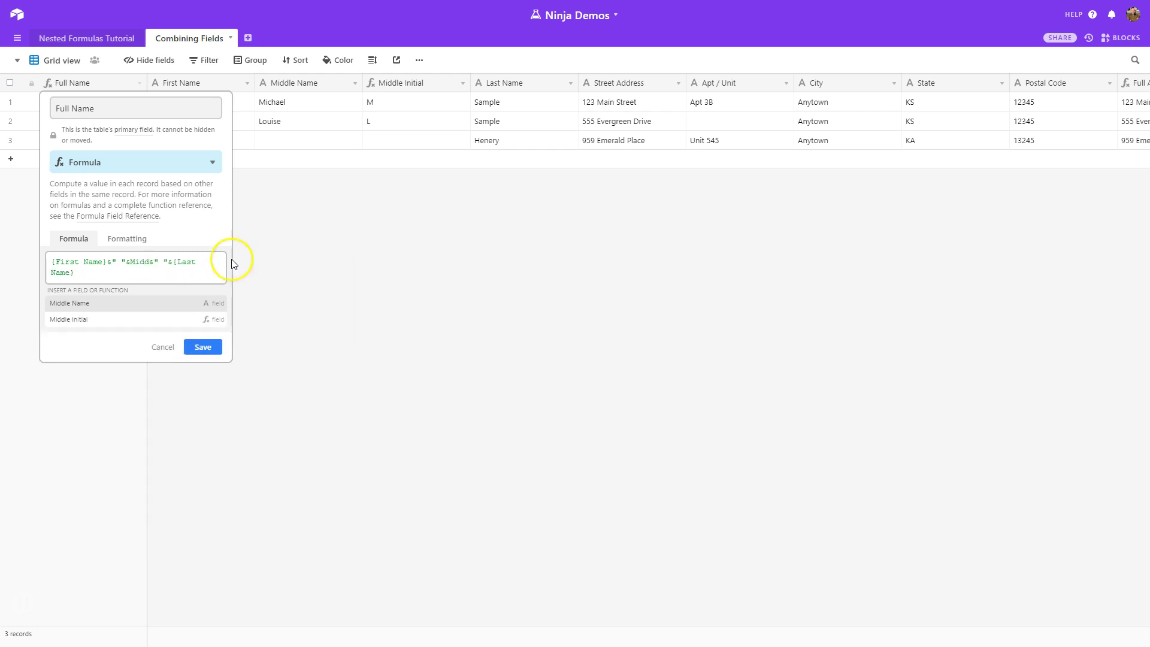
{"action": "left_click", "coordinate": [103, 320]}
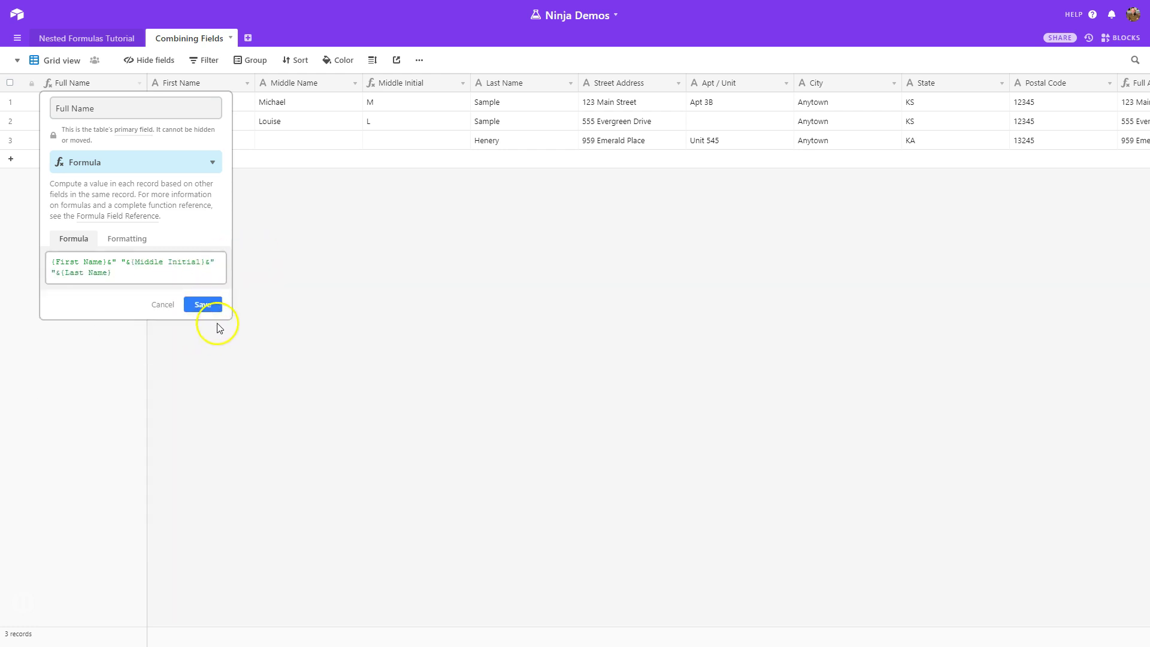
- Add a period before the space that precedes {Last Name} in the Full Name formula and save the field
{"action": "left_click", "coordinate": [213, 260]}
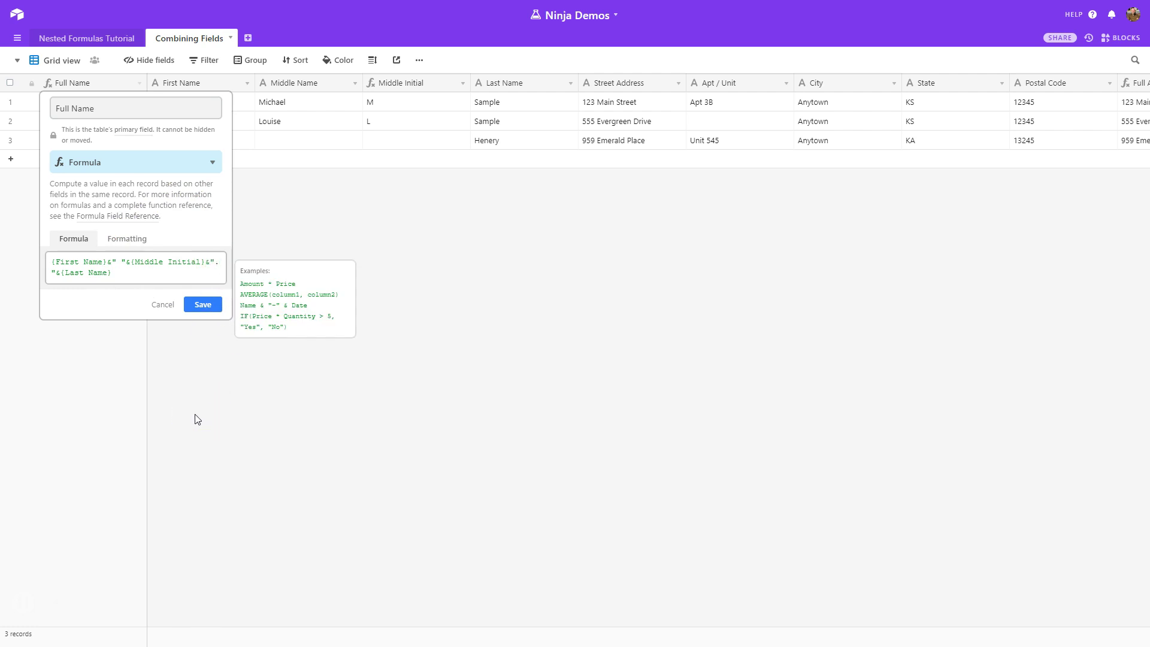
{"action": "left_click", "coordinate": [267, 299]}
{"action": "left_click", "coordinate": [190, 303]}
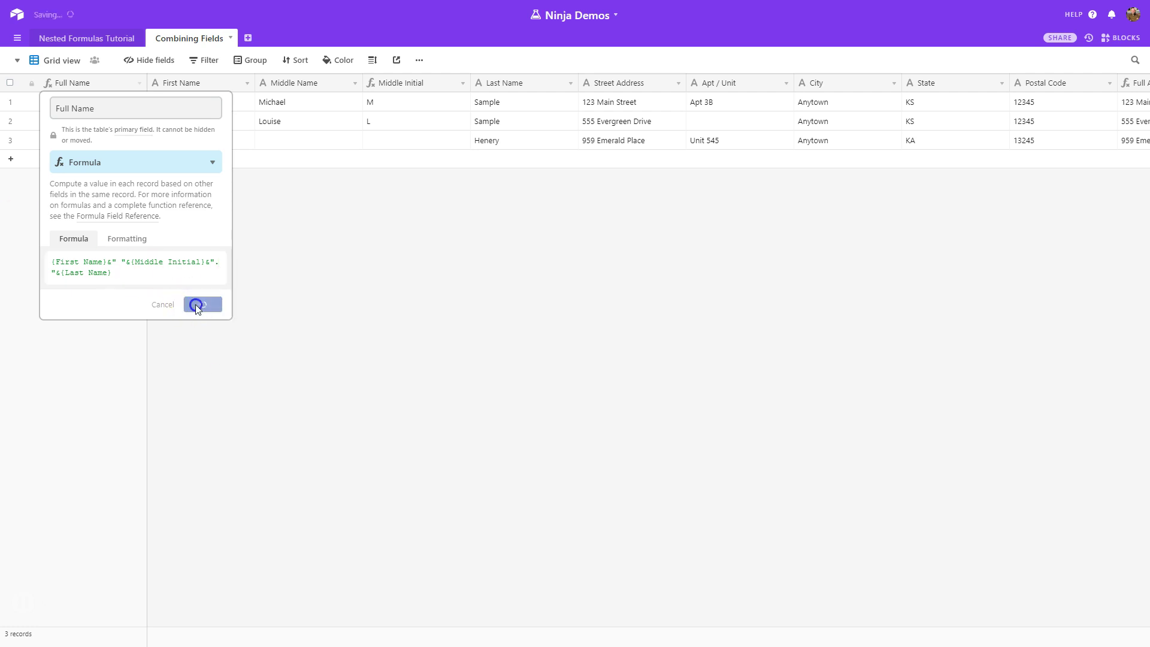
- Check the Full Name in the first record's expanded view and compare the third record's Full Name with its Middle Name cell
{"action": "left_click", "coordinate": [90, 111]}
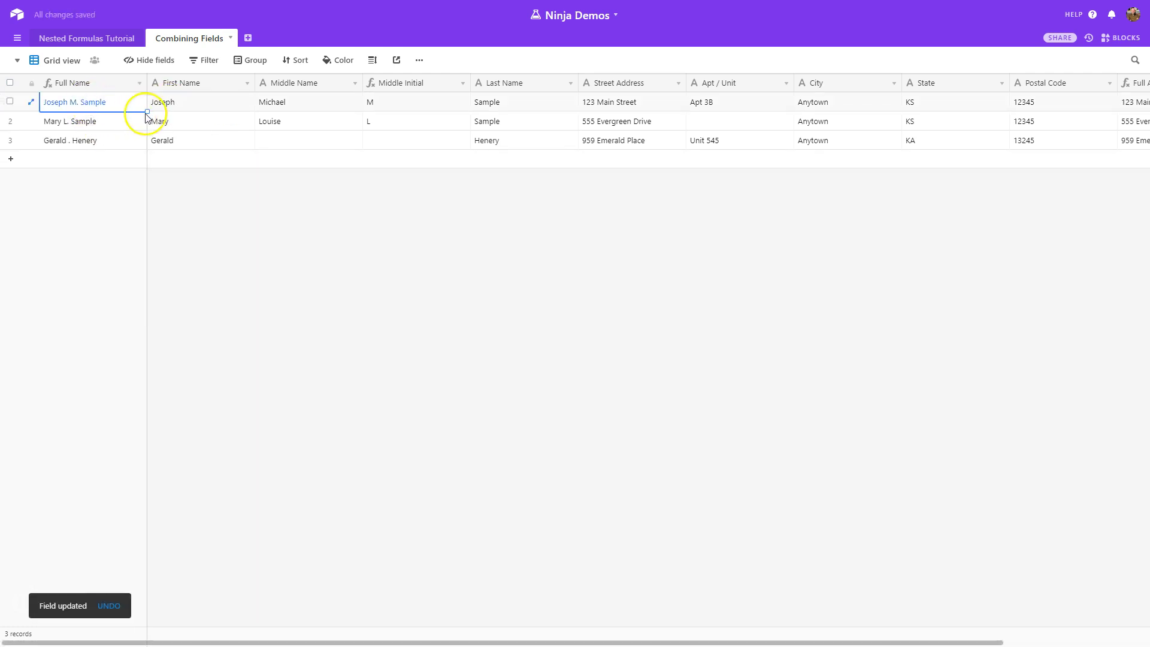
{"action": "left_click", "coordinate": [70, 108]}
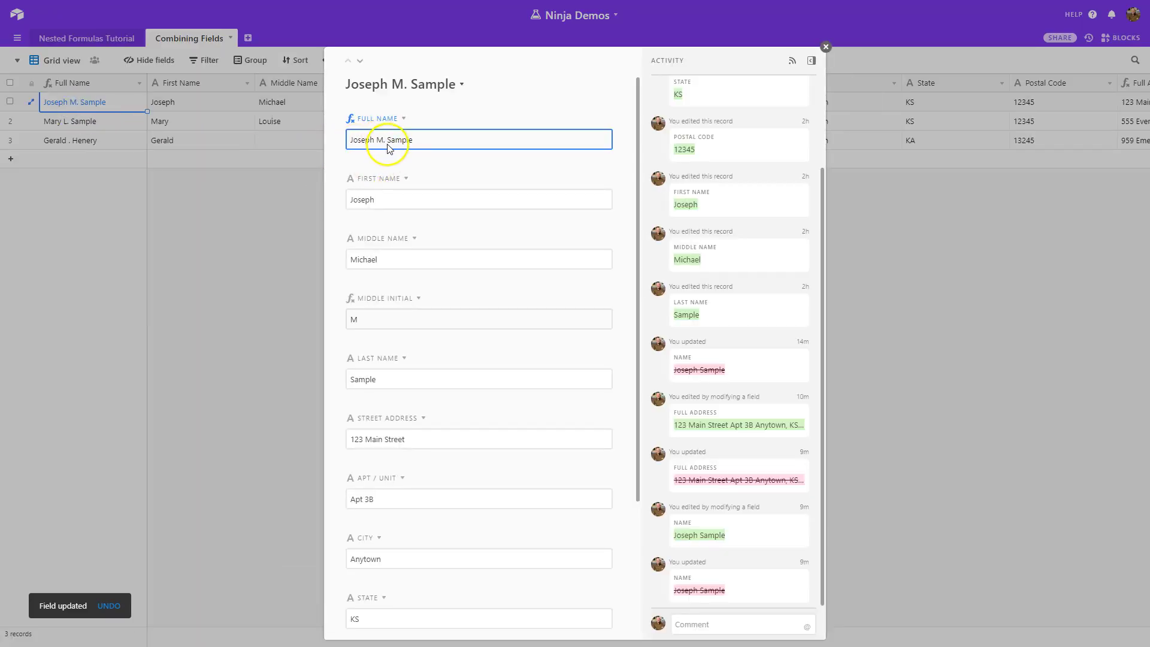
{"action": "left_click", "coordinate": [827, 47]}
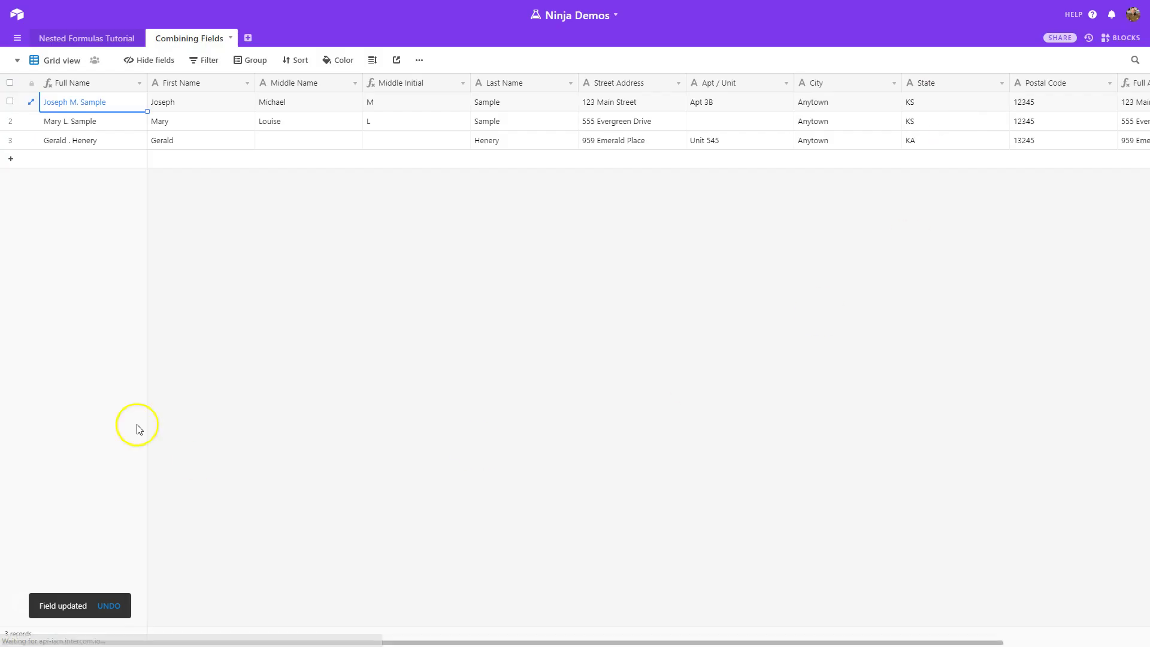
{"action": "left_click", "coordinate": [254, 374]}
{"action": "left_click", "coordinate": [77, 144]}
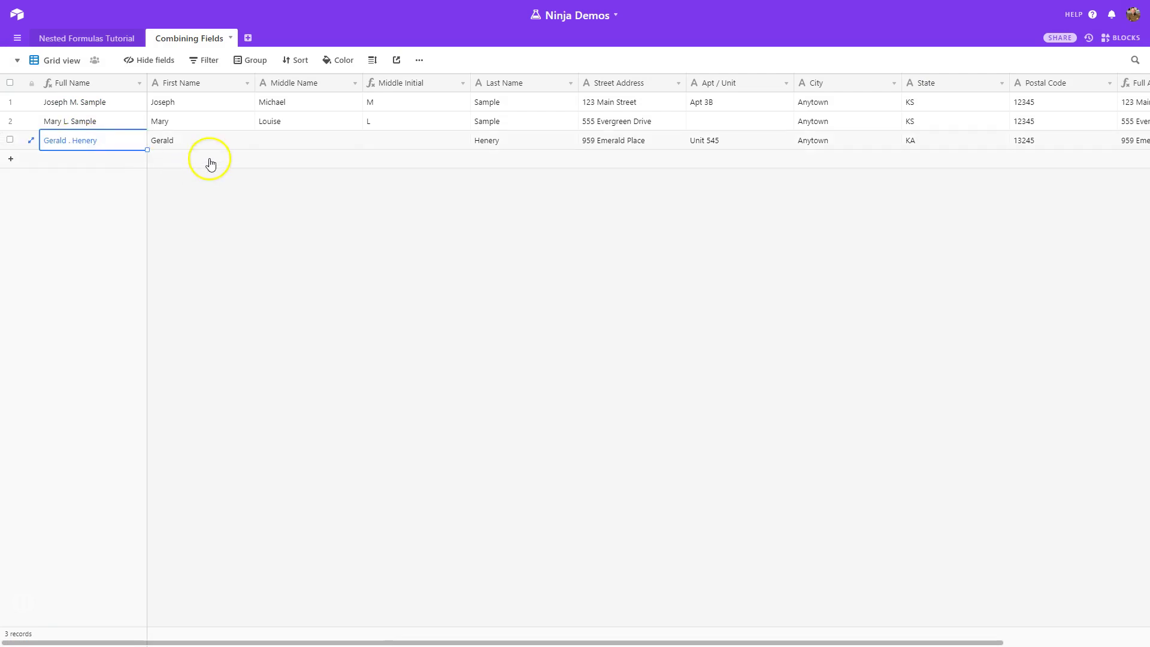
{"action": "left_click", "coordinate": [282, 138]}
{"action": "left_click", "coordinate": [70, 144]}
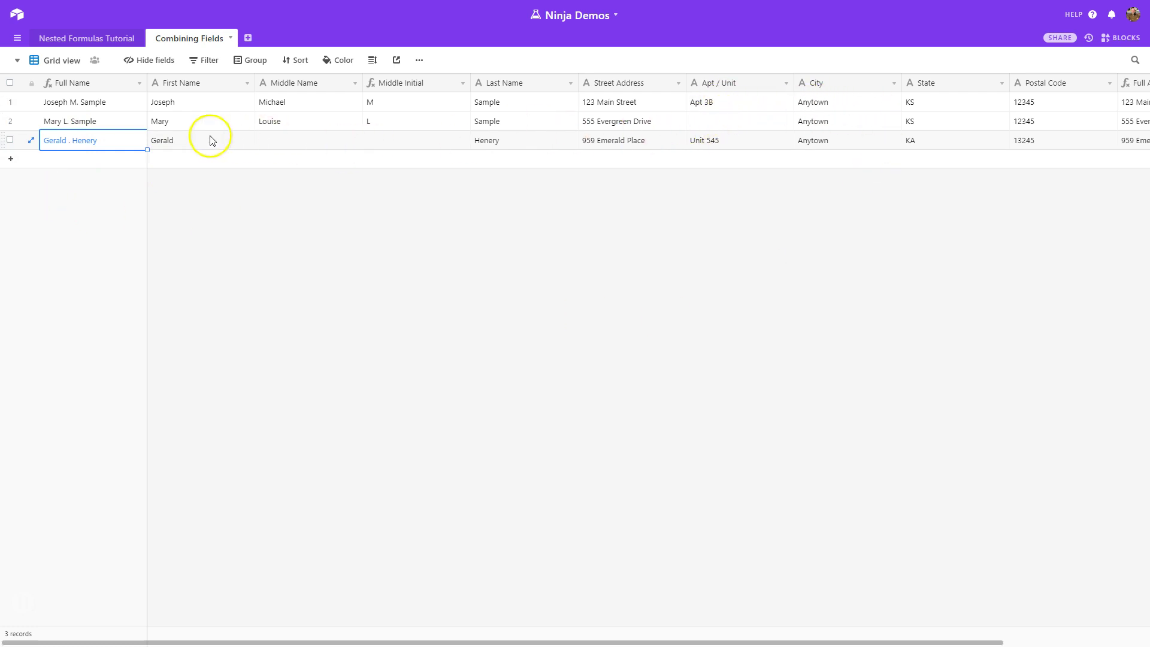
{"action": "left_click", "coordinate": [743, 125]}
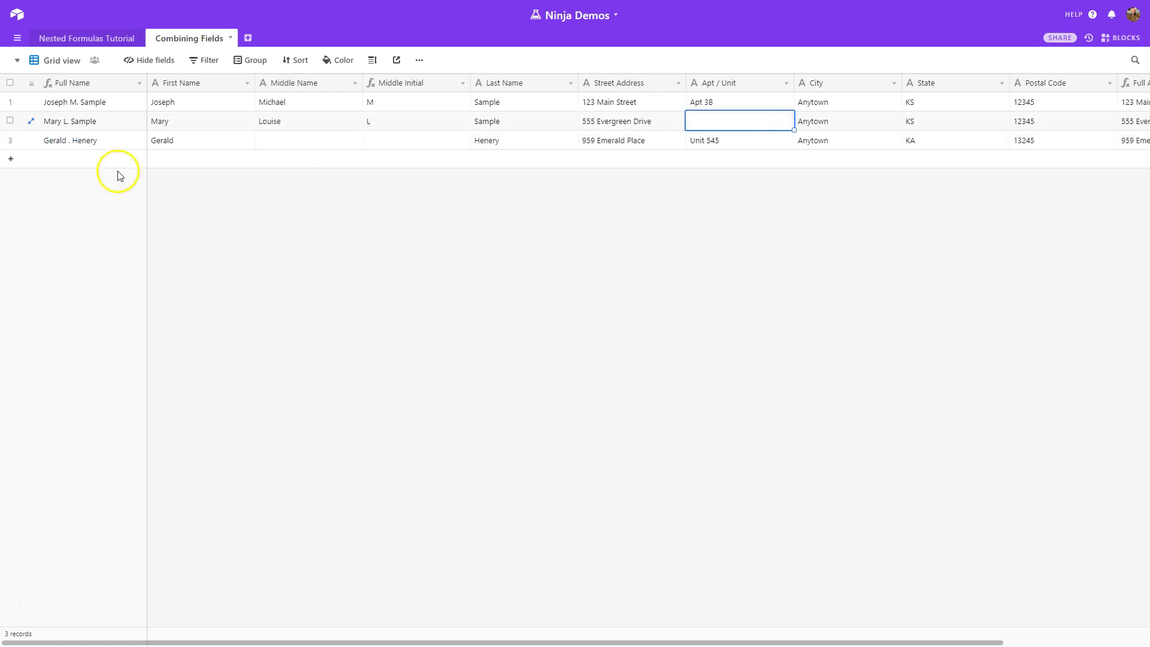
- Reduce the Full Name formula to {First Name}&" "&{Last Name} by removing the middle initial part and the period
{"action": "left_click", "coordinate": [138, 86]}
{"action": "left_click", "coordinate": [128, 103]}
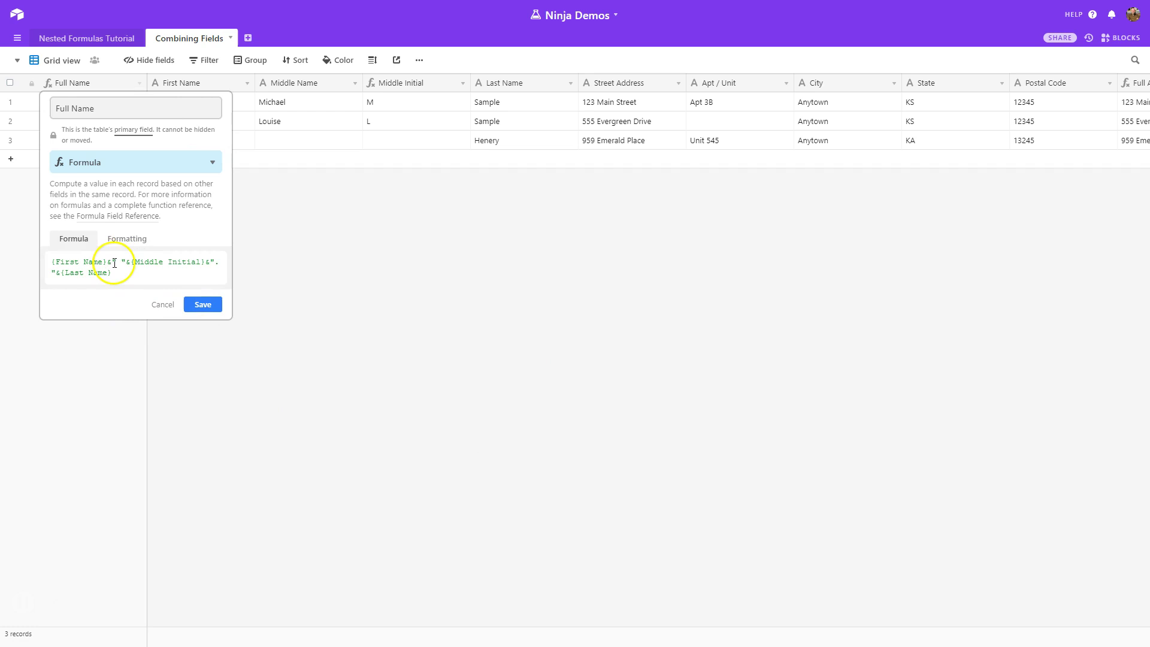
{"action": "left_click_drag", "start_coordinate": [108, 262], "coordinate": [206, 261]}
{"action": "key", "text": "BackSpace"}
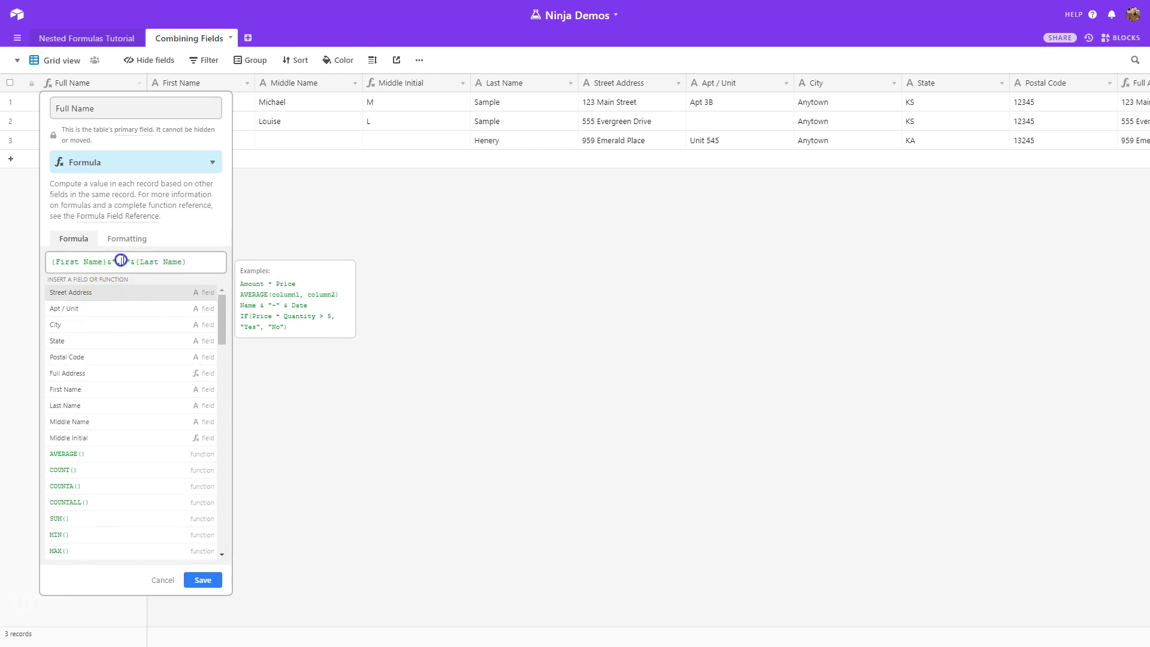
{"action": "left_click", "coordinate": [201, 371]}
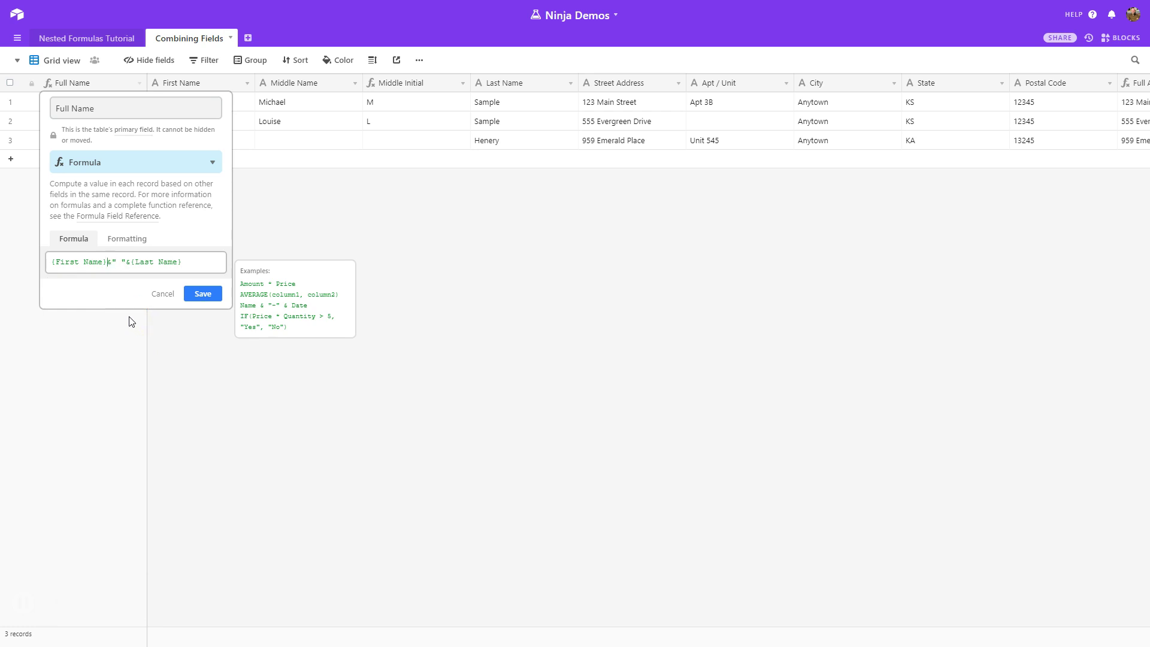
- Add &IF({Middle Initial}="","",) after {First Name} in the Full Name formula, leaving the IF's last argument empty
{"action": "type", "text": "&IF("}
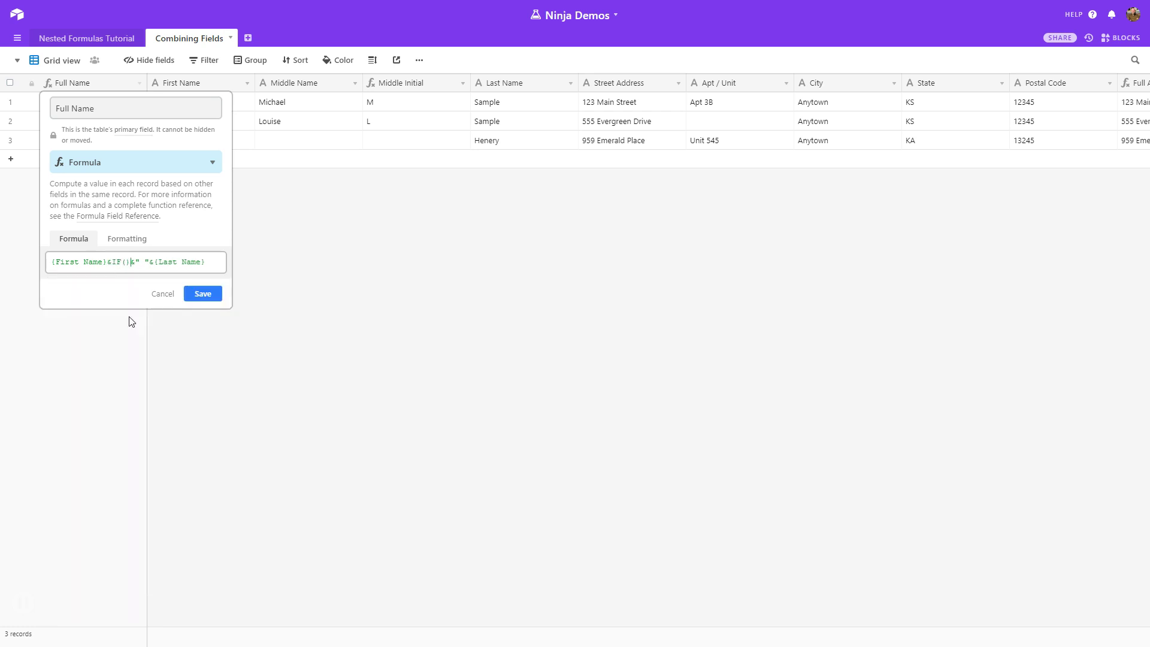
{"action": "type", "text": "Middl"}
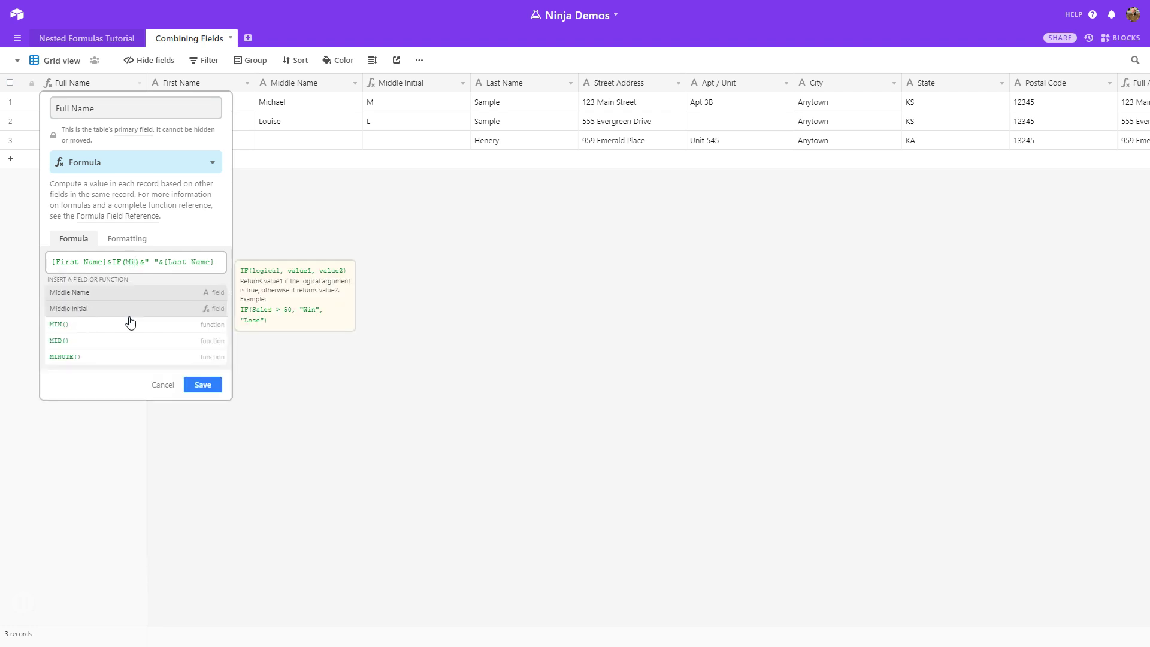
{"action": "left_click", "coordinate": [130, 321]}
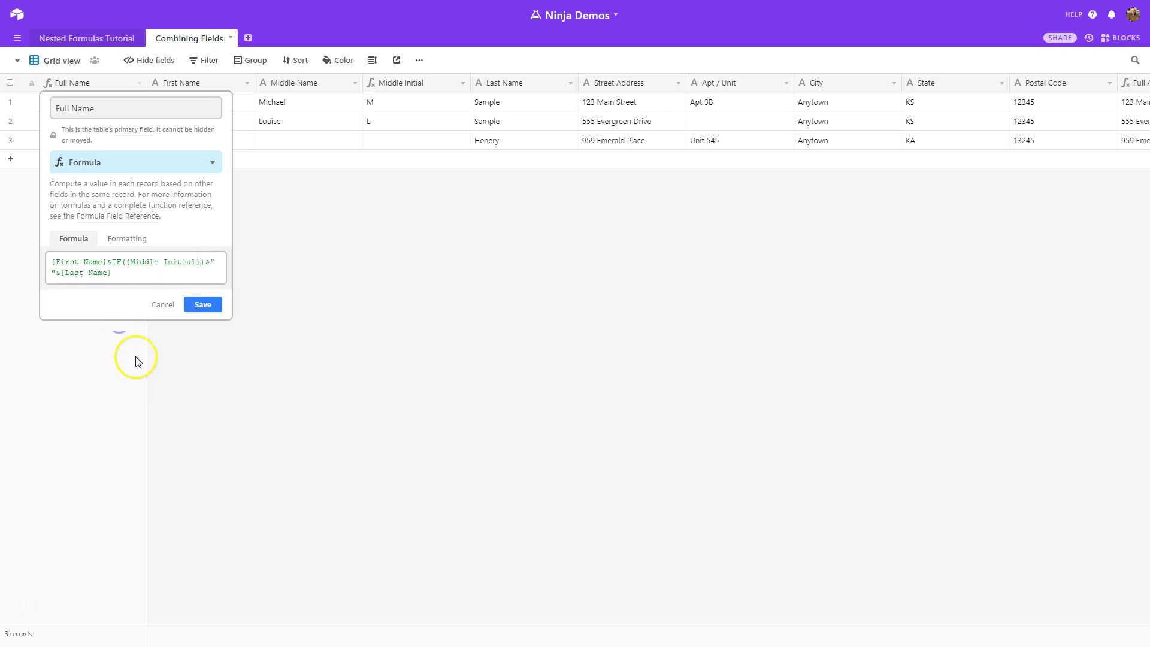
{"action": "type", "text": "=\"\""}
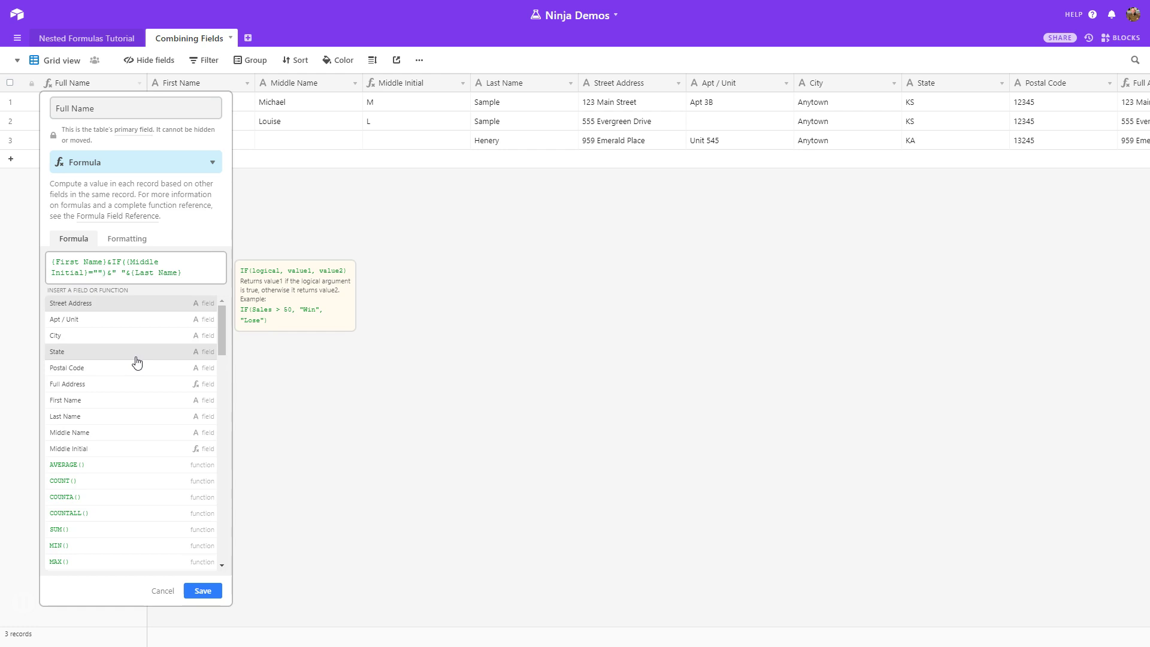
{"action": "type", "text": ",\"\",\"."}
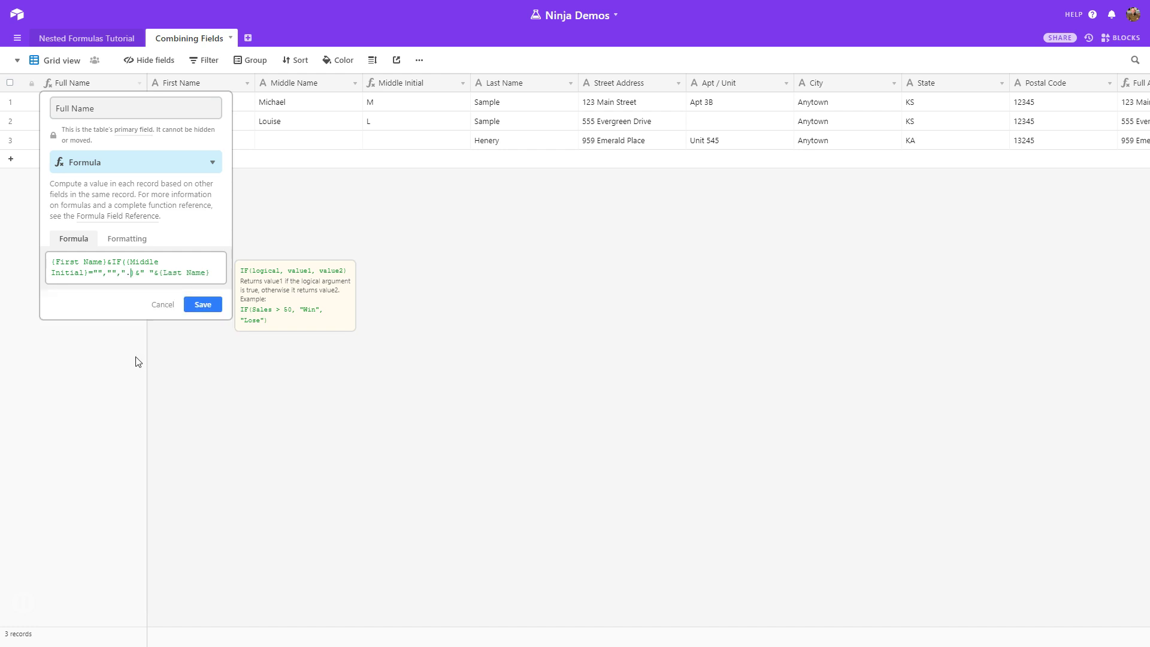
{"action": "key", "text": "BackSpace"}
{"action": "key", "text": "BackSpace"}
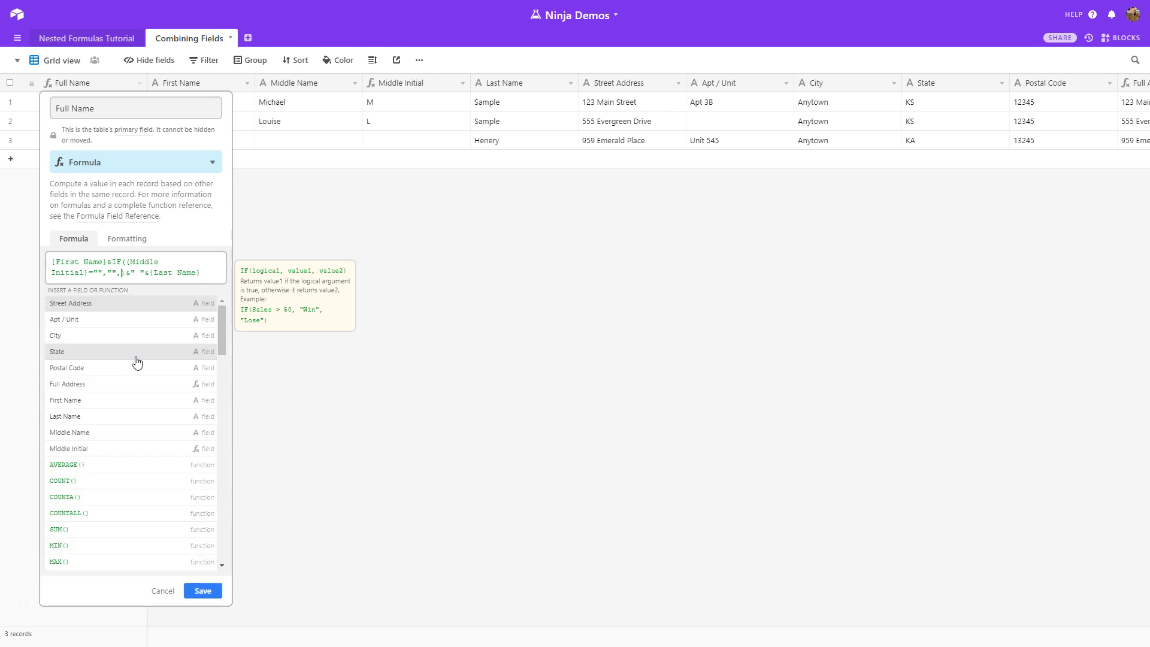
- Enter {Middle Initial}&"." as the last argument of the IF in the Full Name formula and save the field
{"action": "type", "text": "Miss"}
{"action": "key", "text": "BackSpace"}
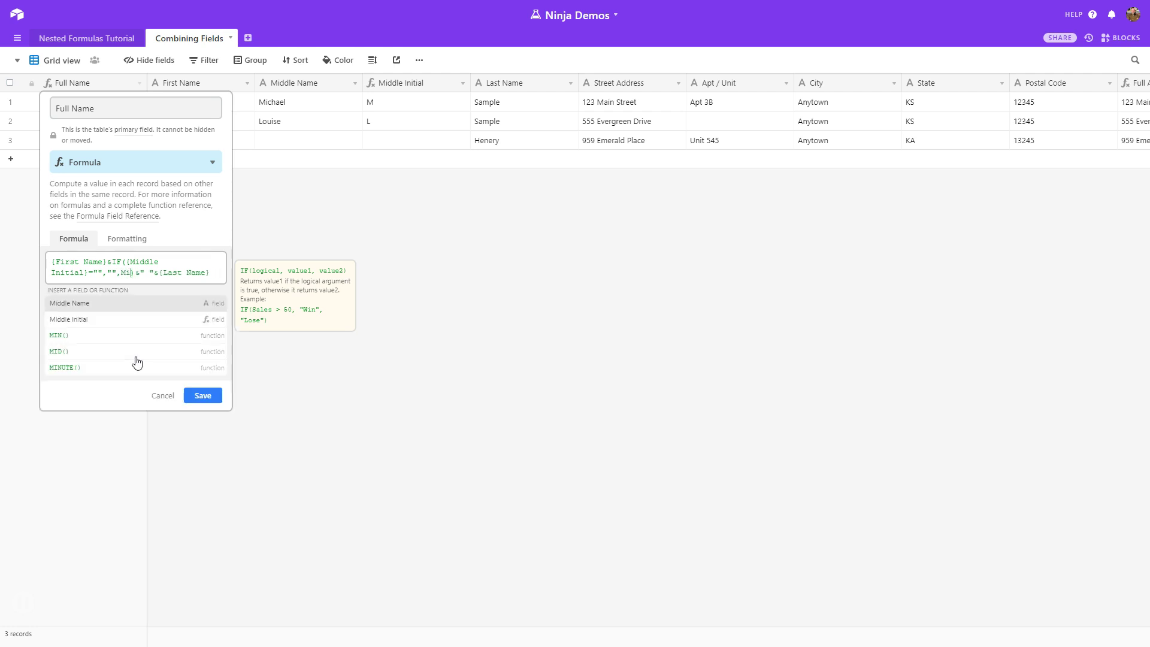
{"action": "left_click", "coordinate": [96, 319]}
{"action": "type", "text": "&"}
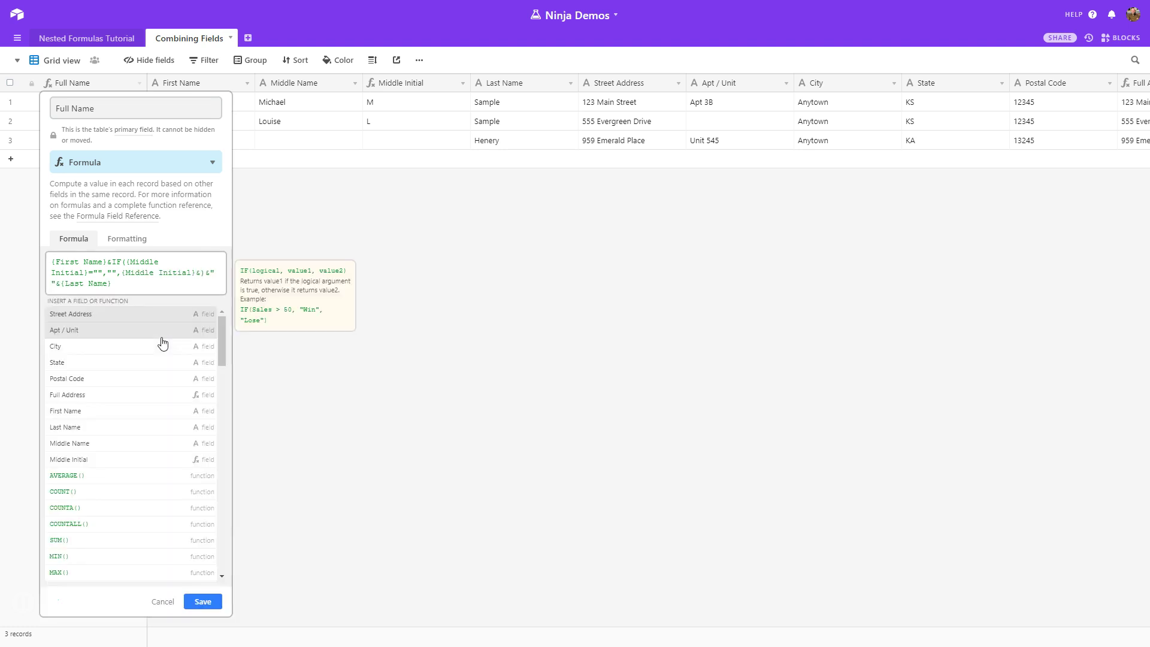
{"action": "type", "text": "\".\""}
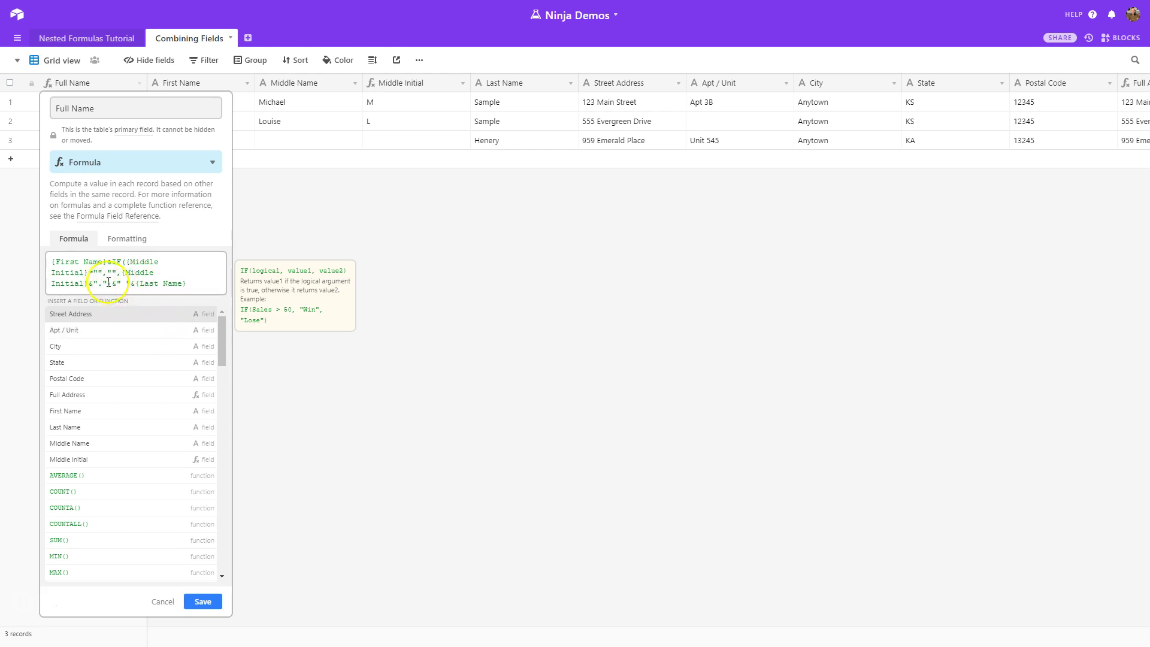
{"action": "type", "text": ")"}
{"action": "left_click", "coordinate": [202, 602]}
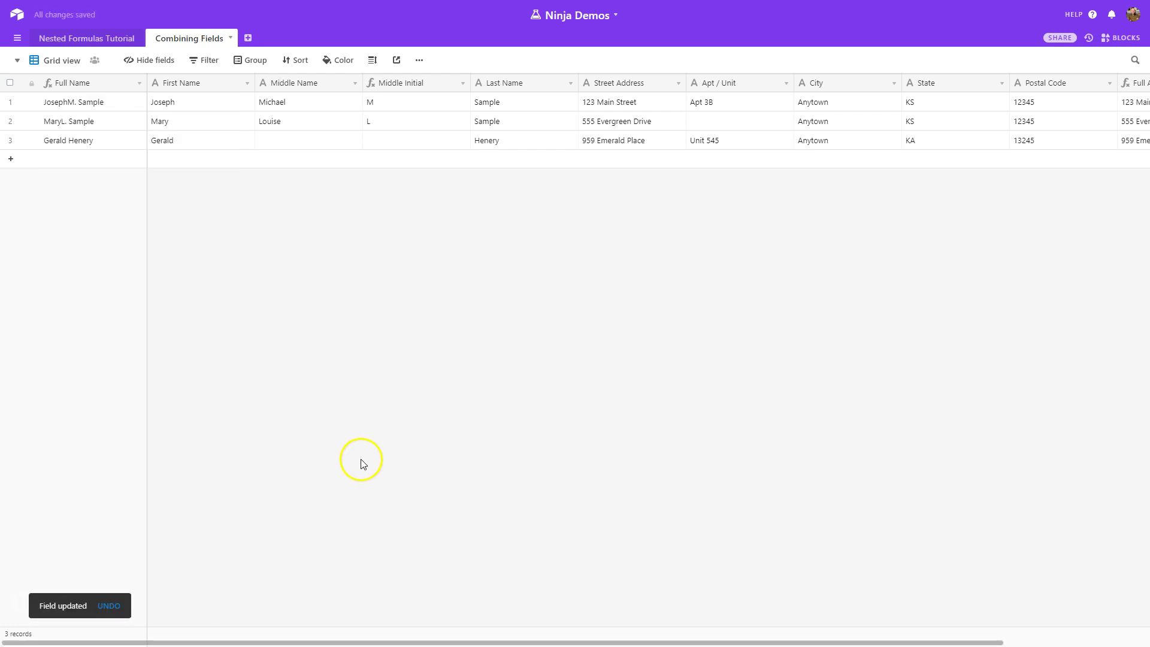
- Put " "& before {Middle Initial} in the last argument of the Full Name formula's IF and save the field
{"action": "left_click", "coordinate": [139, 83]}
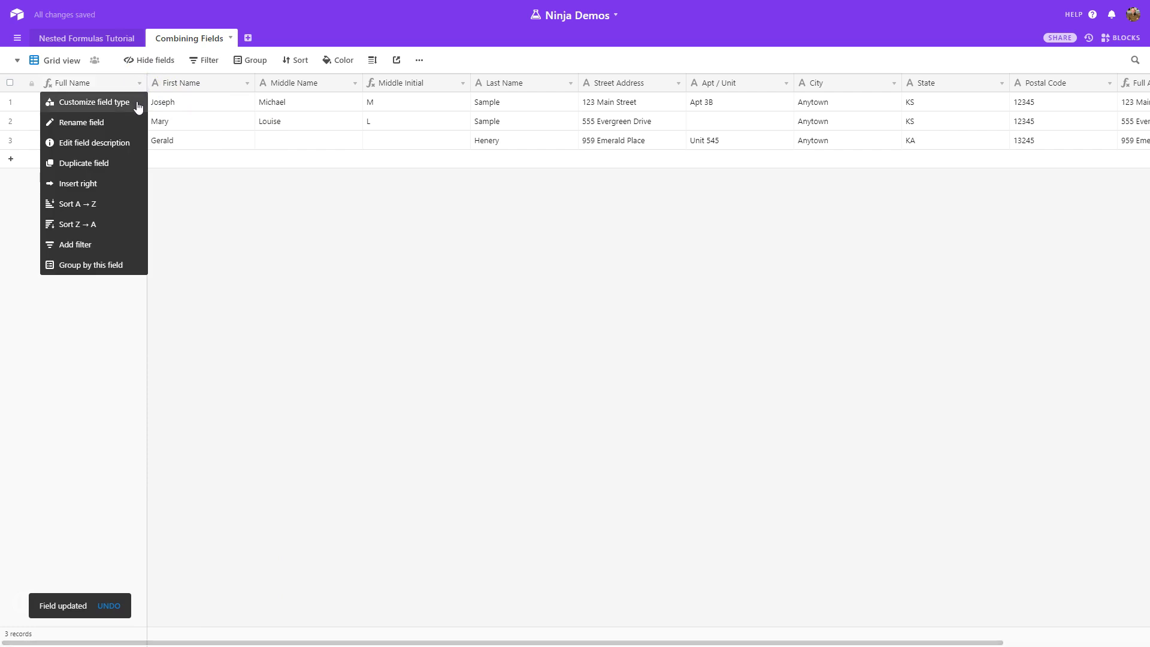
{"action": "left_click", "coordinate": [116, 104]}
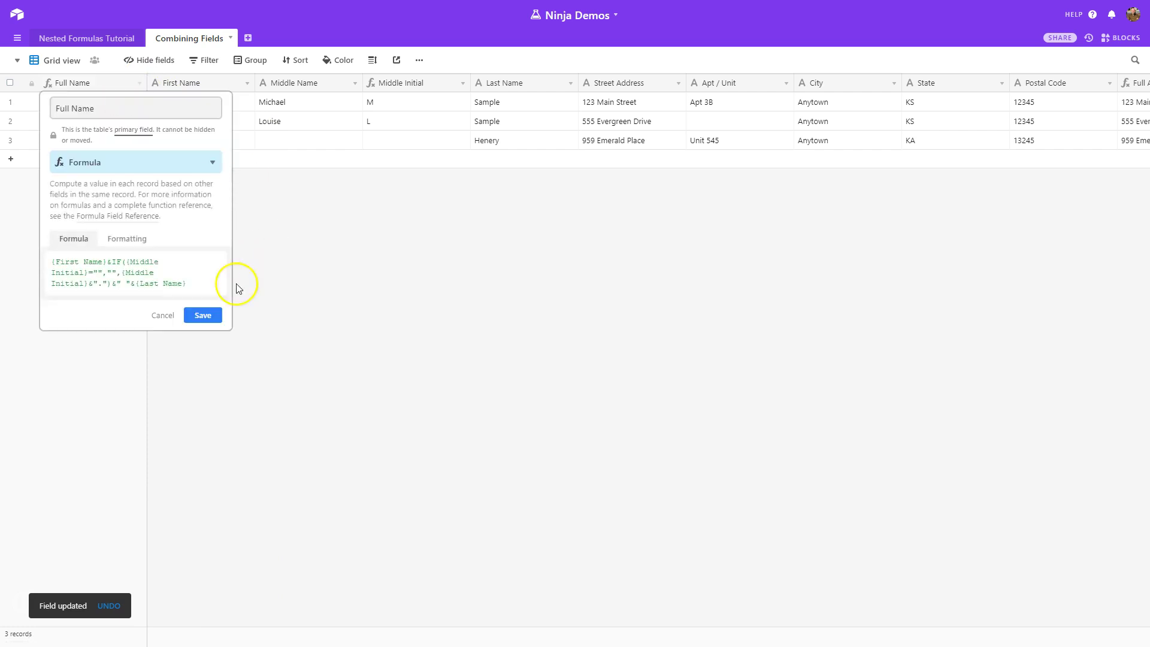
{"action": "double_click", "coordinate": [114, 273]}
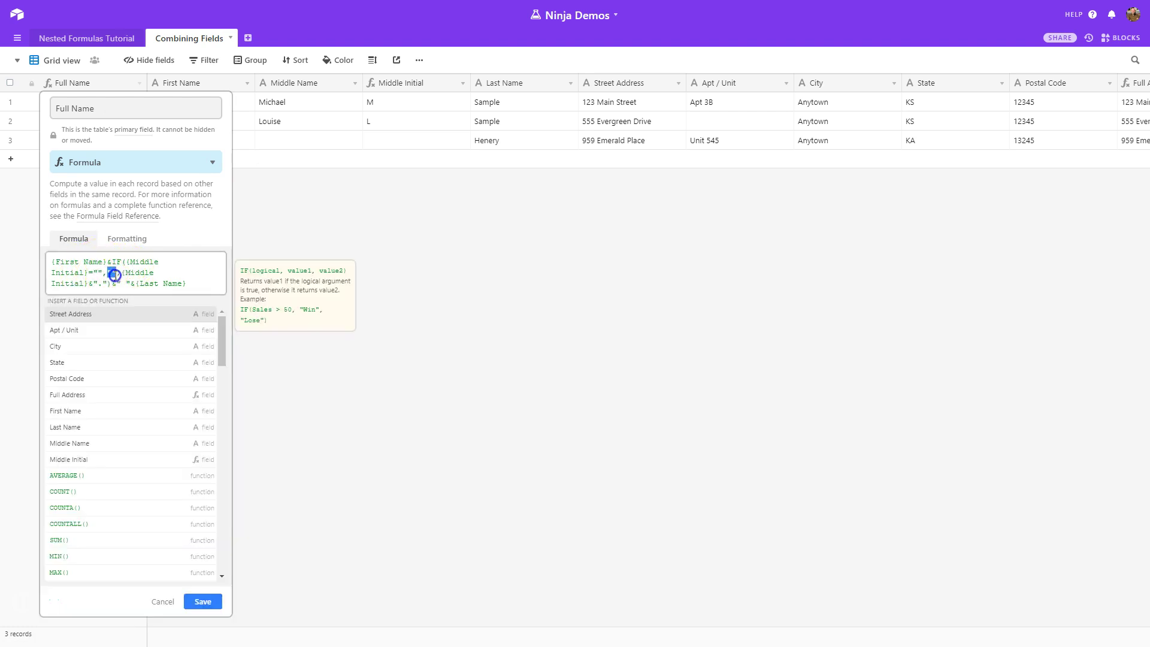
{"action": "type", "text": ",\" \""}
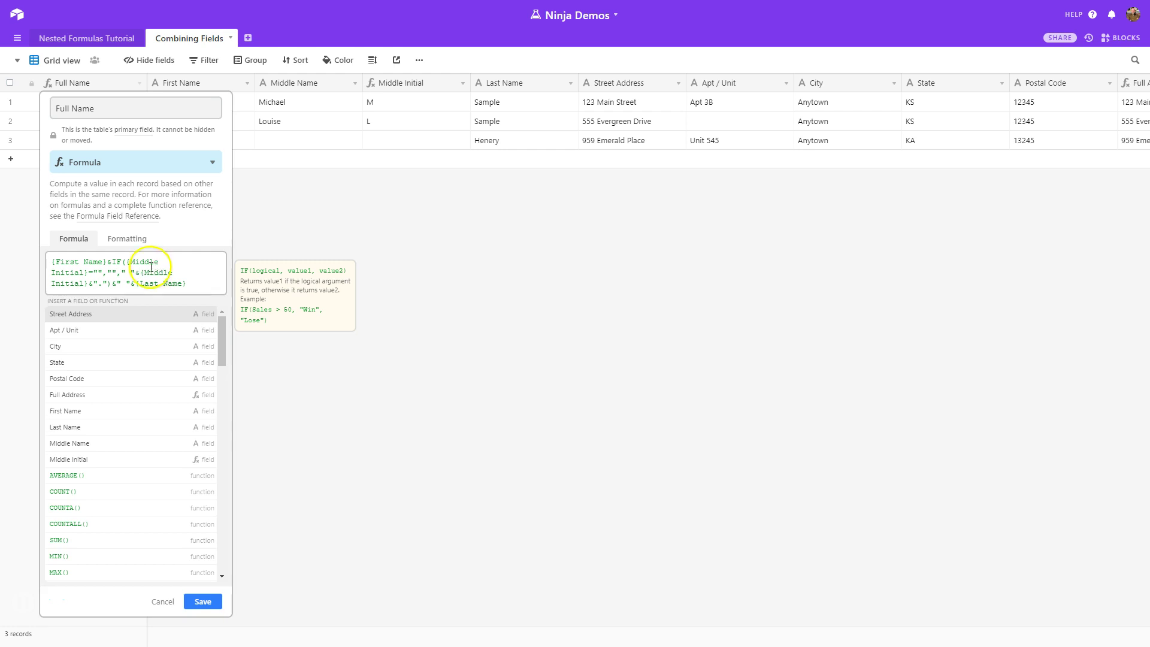
{"action": "left_click", "coordinate": [203, 602]}
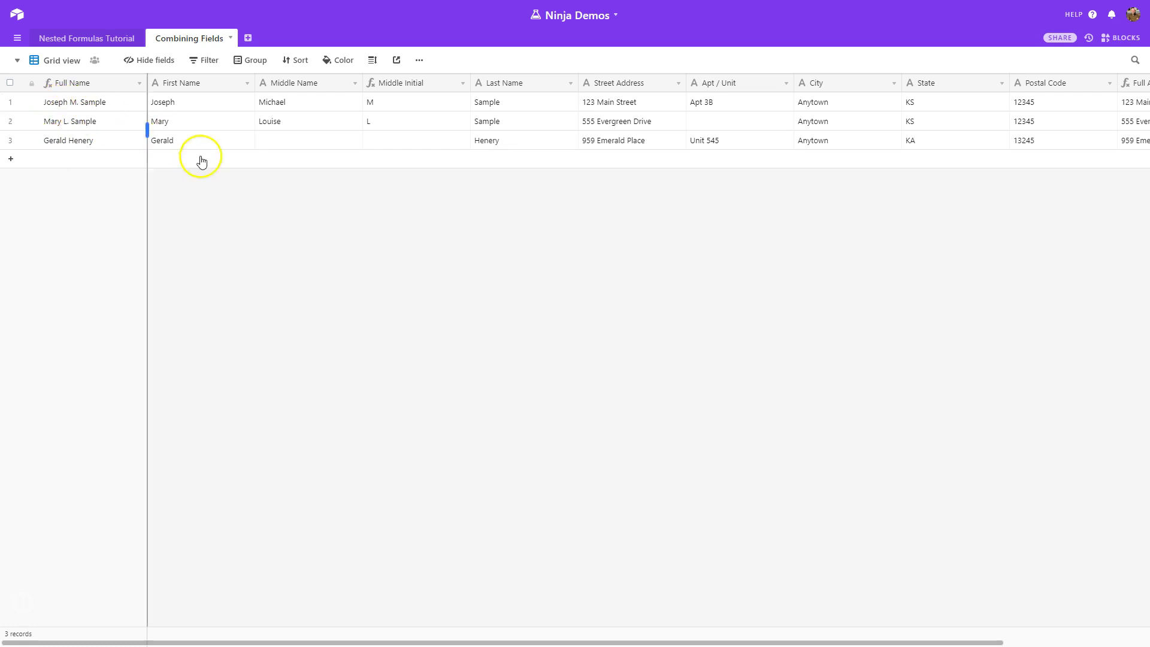
- Compare the Middle Name and Full Name cells of the first and third records
{"action": "left_click", "coordinate": [297, 103]}
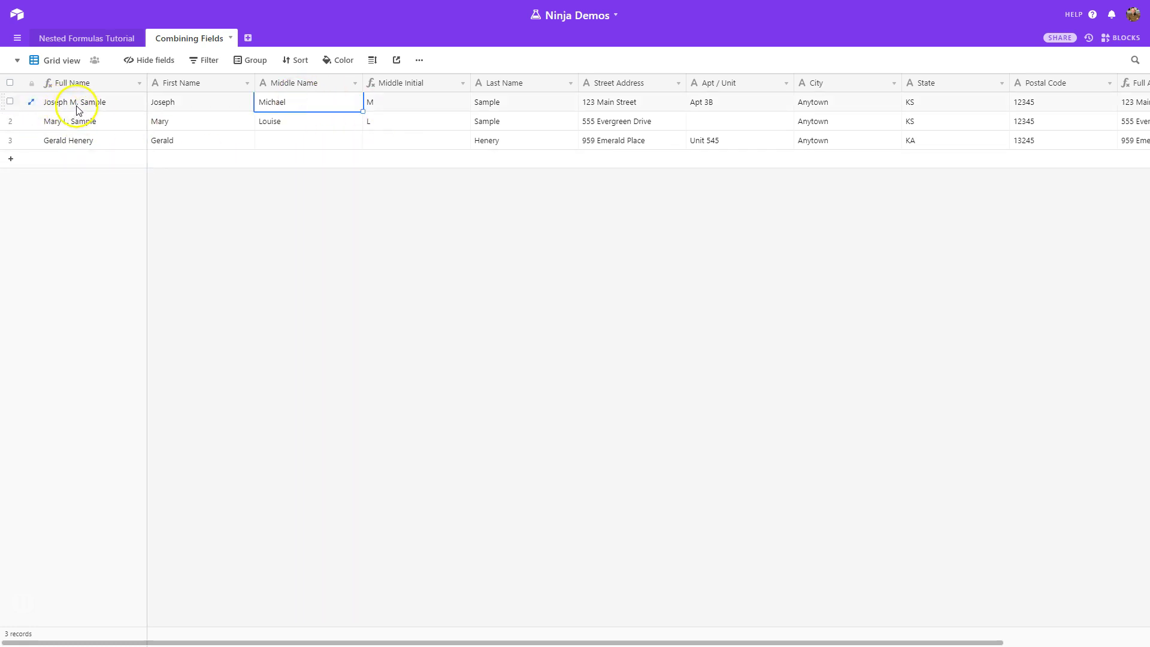
{"action": "left_click", "coordinate": [306, 142]}
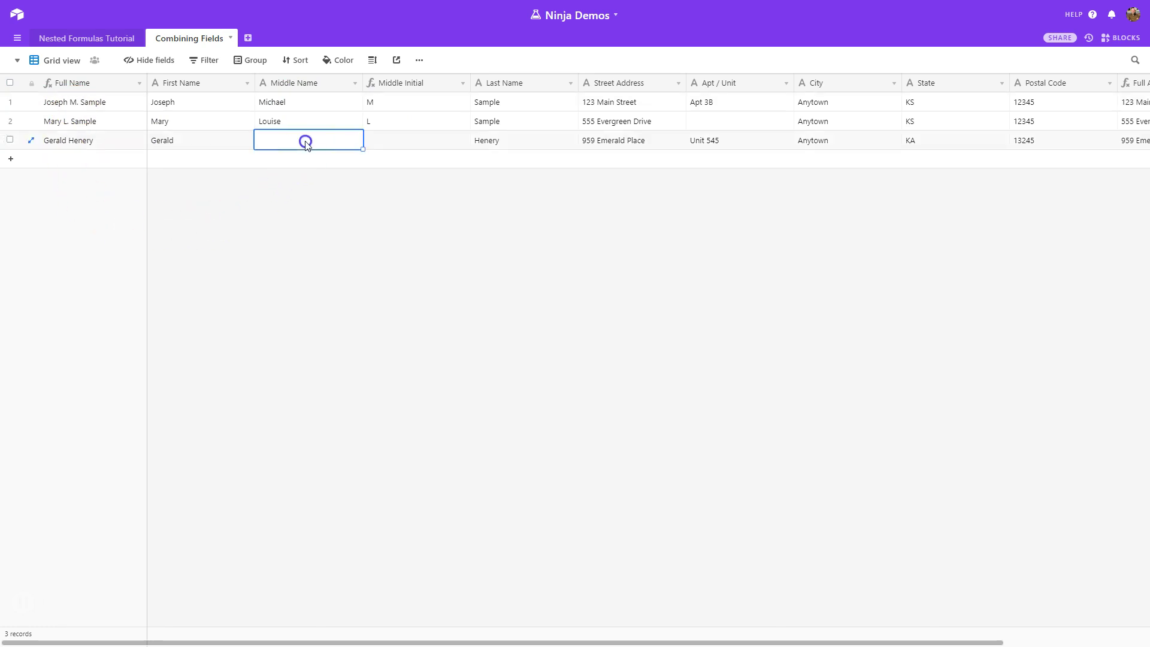
{"action": "left_click", "coordinate": [57, 142]}
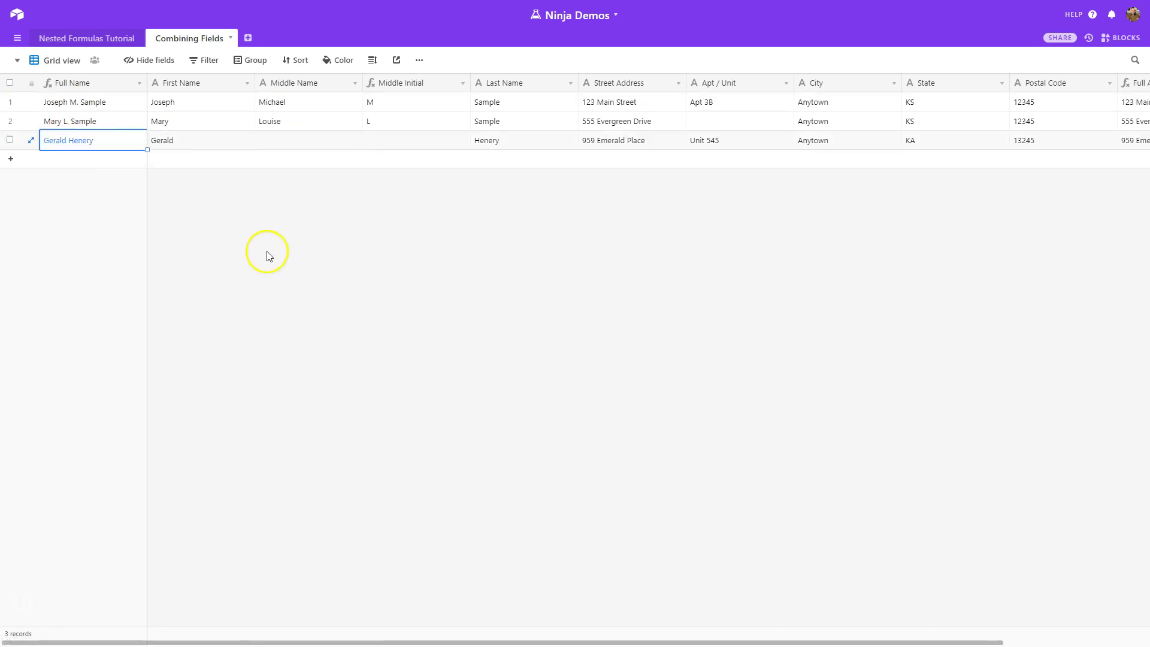
- Test the Full Name formula by entering a middle name in the third record's Middle Name cell and clearing that cell again
{"action": "key", "text": "space"}
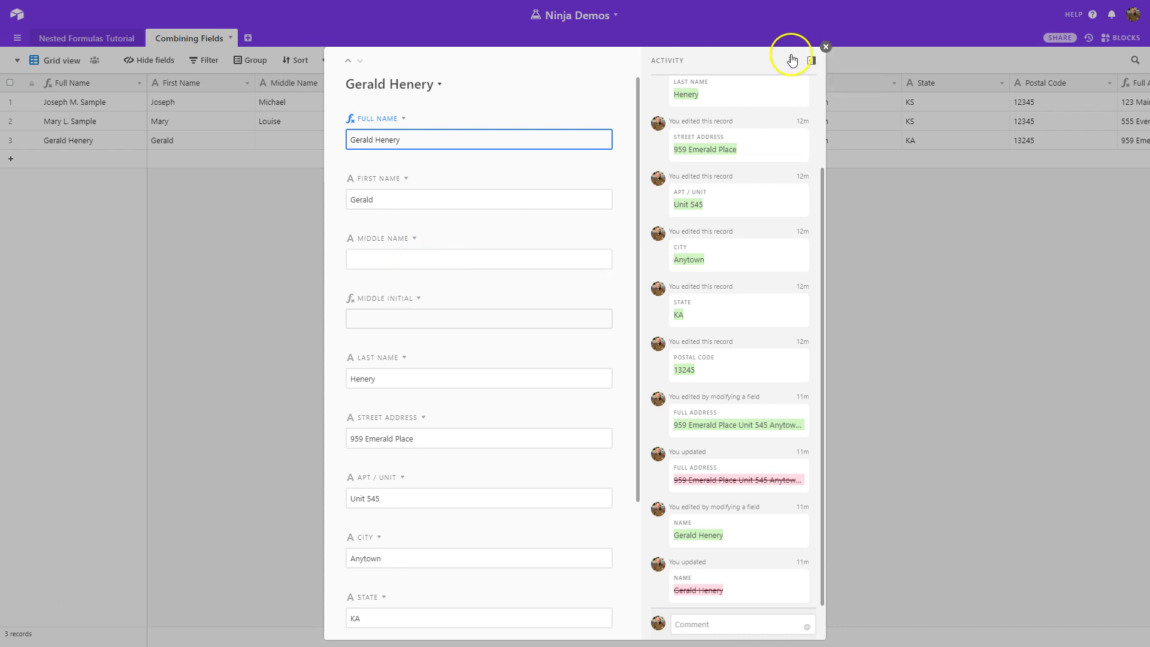
{"action": "left_click", "coordinate": [825, 47]}
{"action": "left_click", "coordinate": [282, 142]}
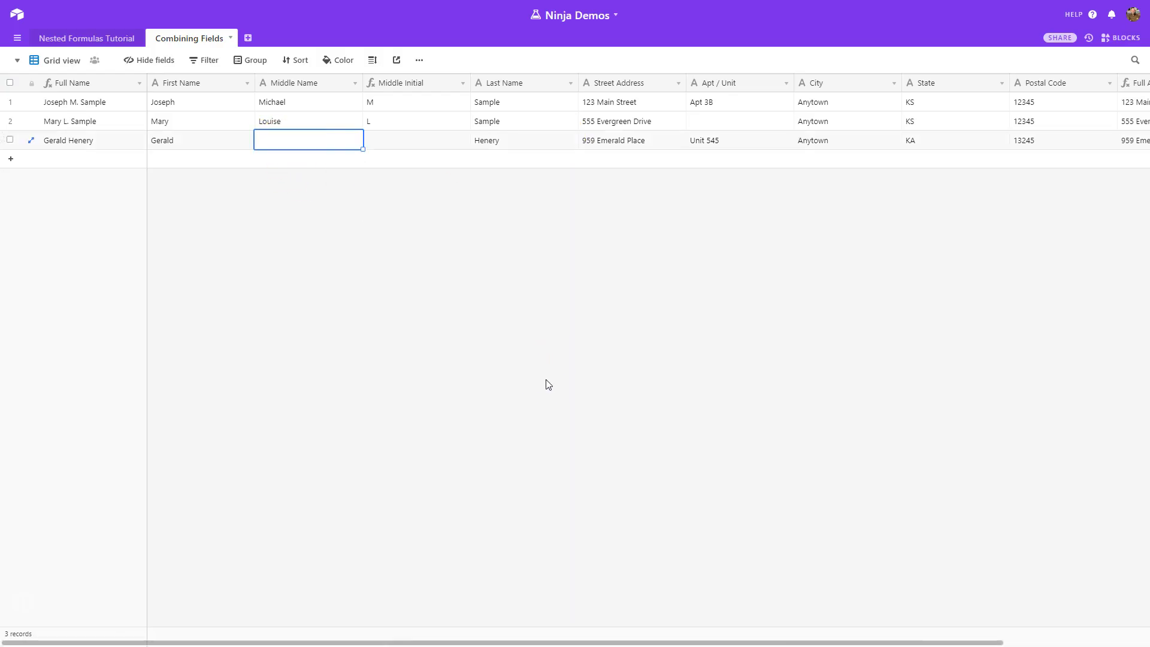
{"action": "type", "text": "Ben"}
{"action": "left_click", "coordinate": [546, 385]}
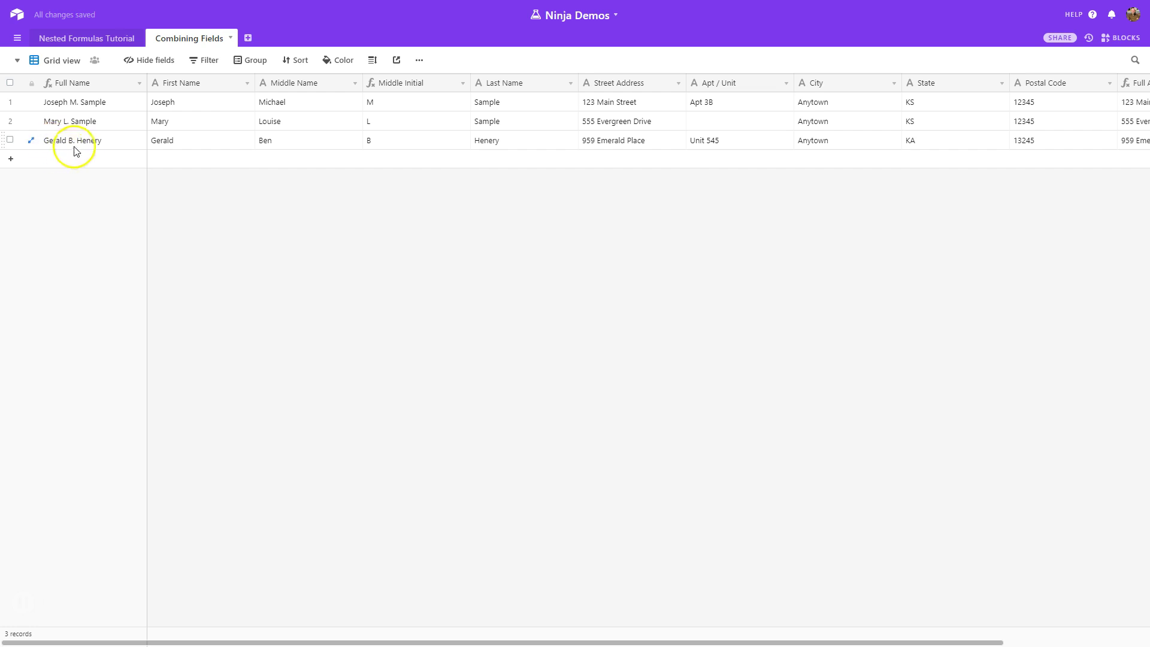
{"action": "left_click", "coordinate": [274, 139]}
{"action": "key", "text": "Delete"}
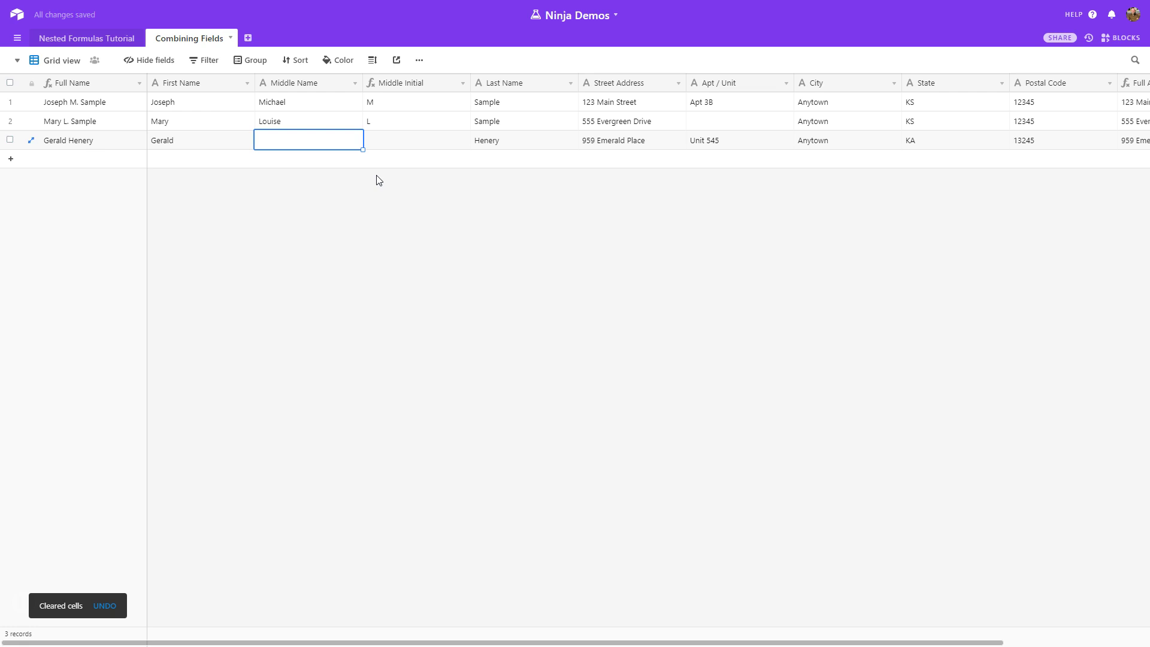
- Hide the Middle Initial and Full Address formula fields from the grid view of the Combining Fields table
{"action": "left_click", "coordinate": [461, 86]}
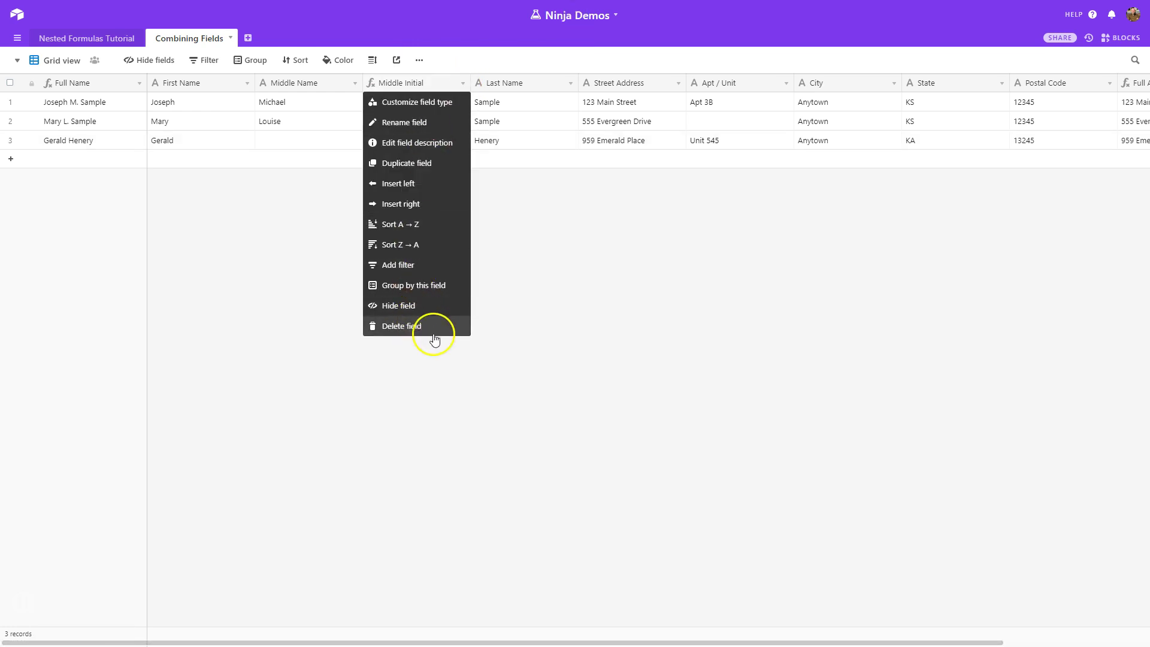
{"action": "left_click", "coordinate": [448, 306]}
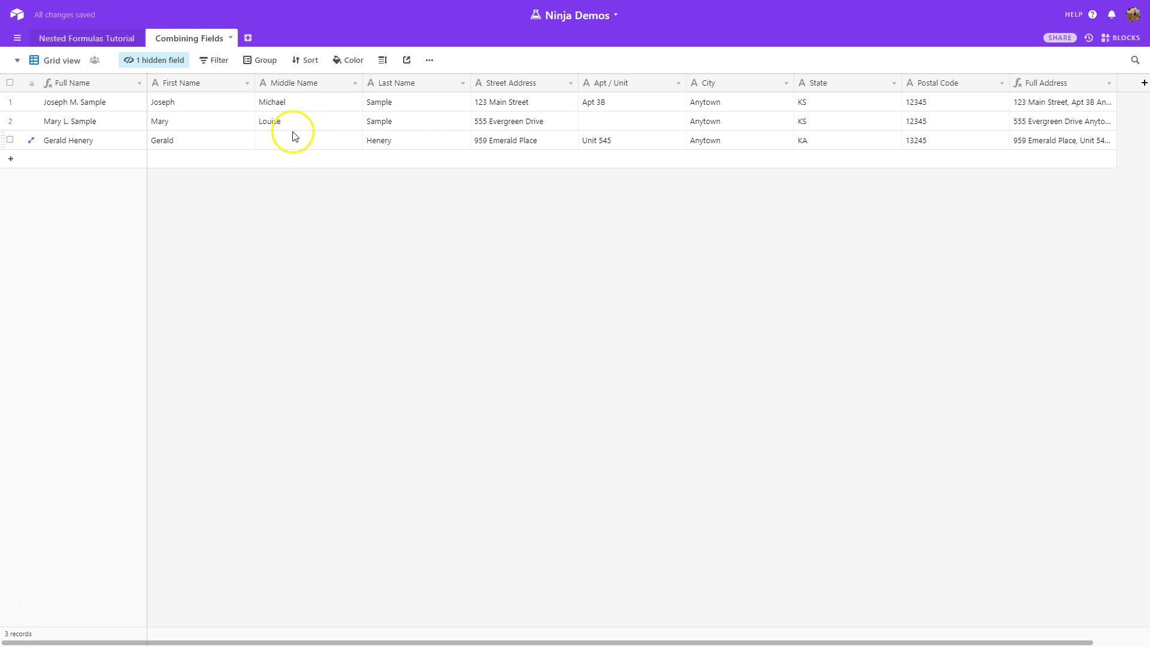
{"action": "left_click", "coordinate": [1109, 83]}
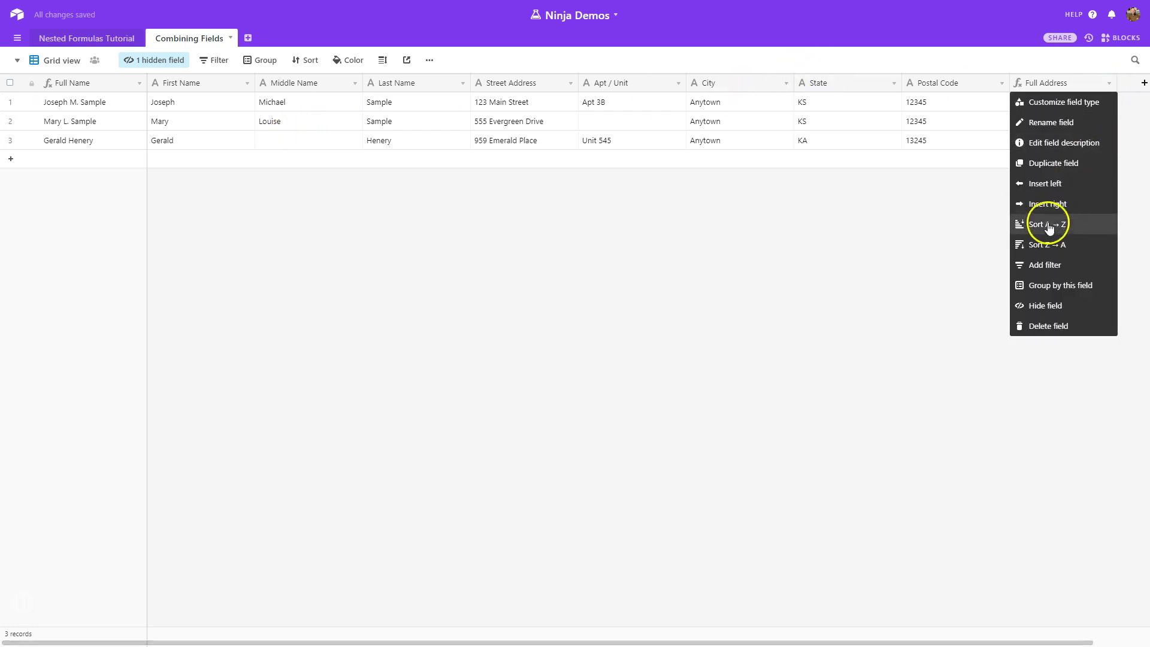
{"action": "left_click", "coordinate": [1072, 305]}
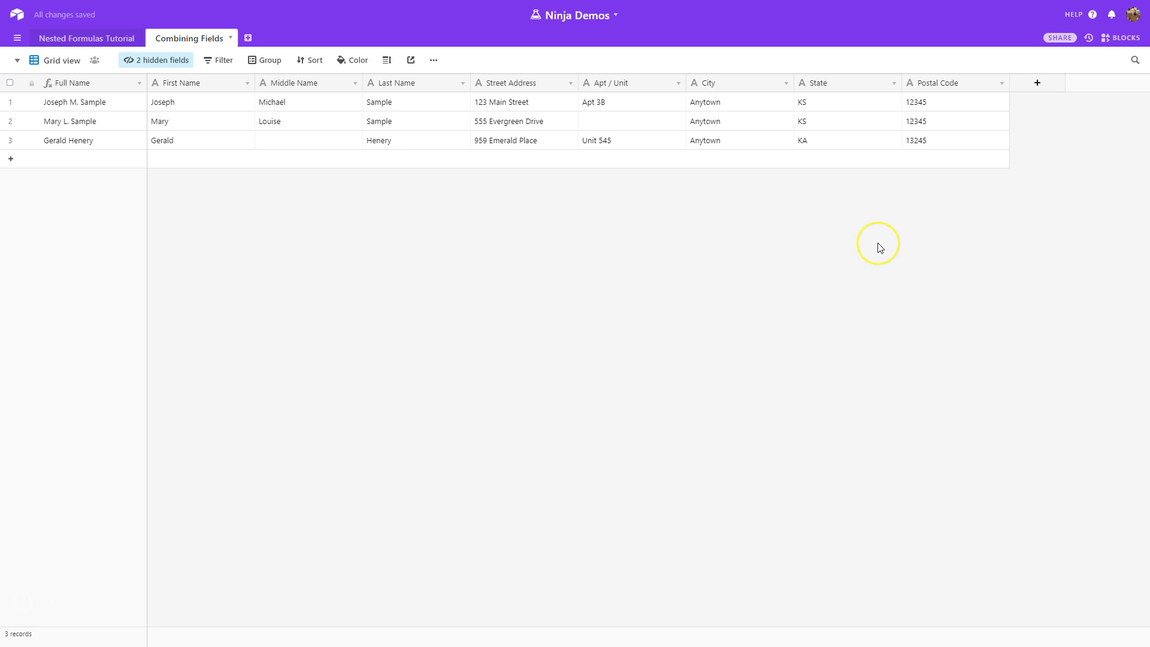